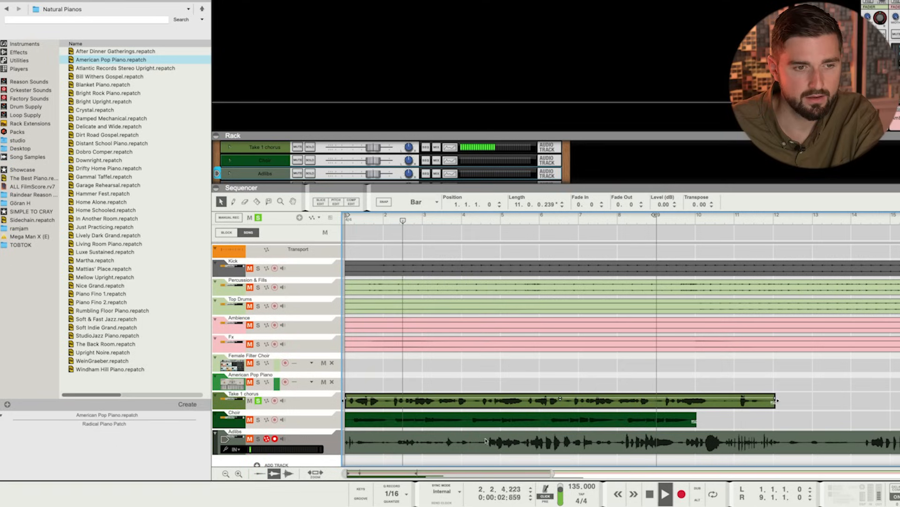
Step: Mute the Adlibs track and solo the Take 1 chorus track
{"action": "left_click", "coordinate": [258, 401]}
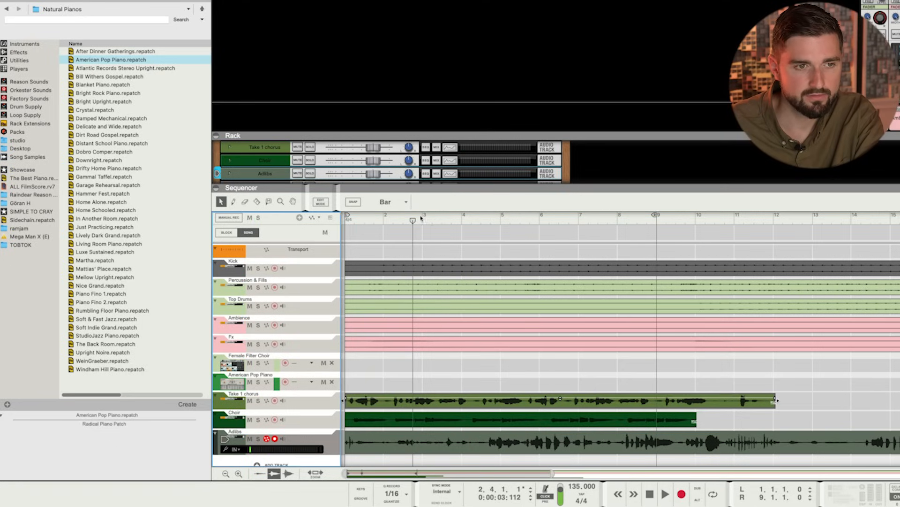
{"action": "key", "text": "space"}
{"action": "left_click", "coordinate": [249, 438]}
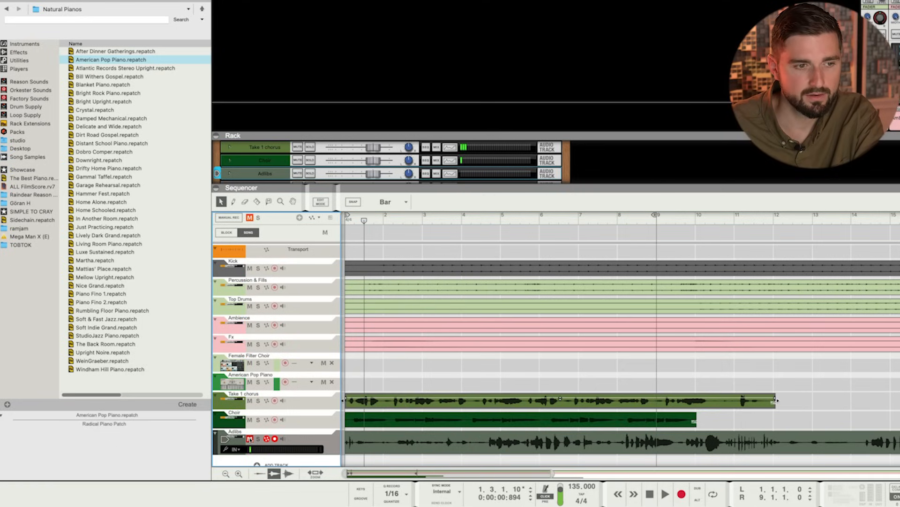
{"action": "left_click", "coordinate": [258, 401]}
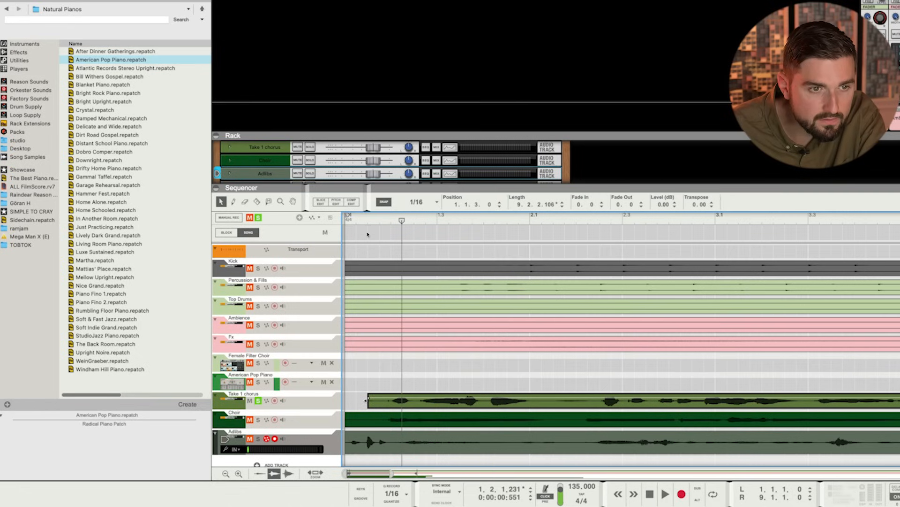
Step: Play the opening of the soloed Take 1 chorus vocal to examine where its first word starts
{"action": "key", "text": "space"}
{"action": "key", "text": "space"}
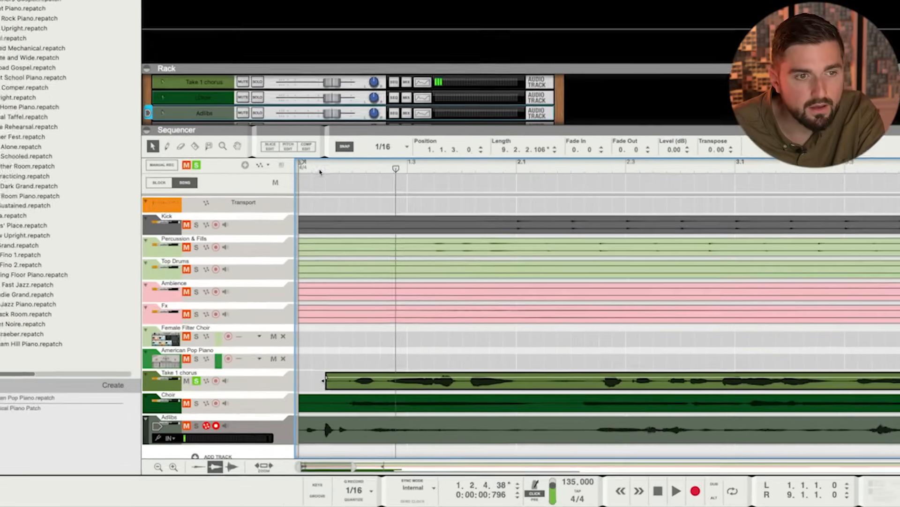
{"action": "left_click", "coordinate": [367, 221]}
{"action": "key", "text": "space"}
{"action": "key", "text": "space"}
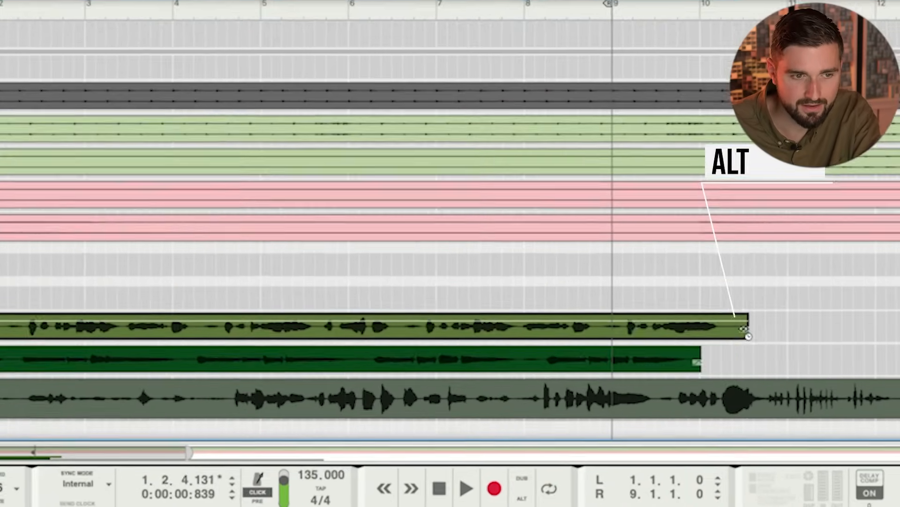
Step: Time-stretch the Take 1 chorus clip to a length of 8.1.3.0 and play it to check its timing
{"action": "left_click_drag", "start_coordinate": [744, 329], "coordinate": [374, 301]}
{"action": "left_click_drag", "start_coordinate": [318, 280], "coordinate": [786, 334]}
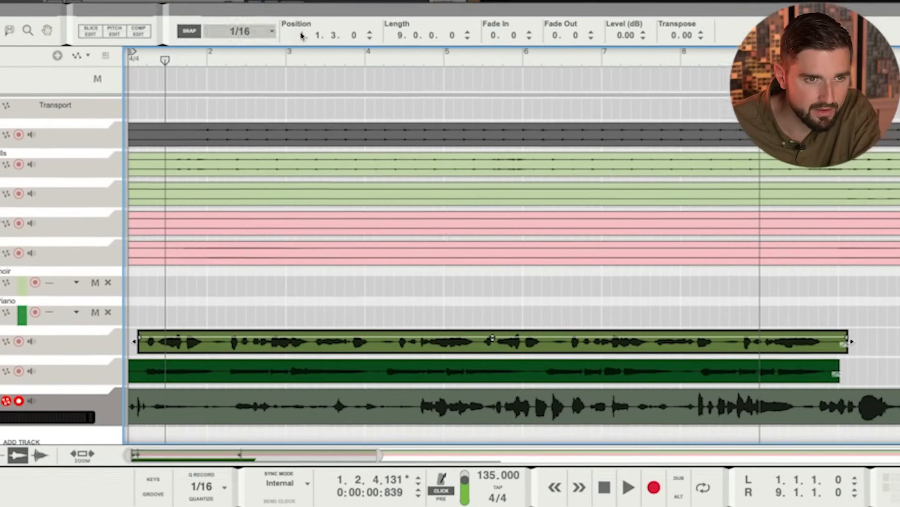
{"action": "left_click_drag", "start_coordinate": [218, 52], "coordinate": [185, 55]}
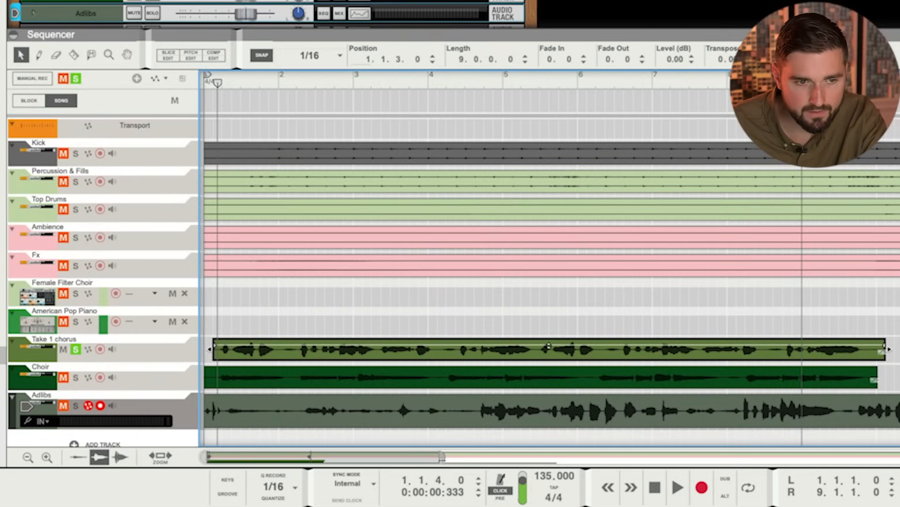
{"action": "left_click_drag", "start_coordinate": [442, 459], "coordinate": [365, 468]}
{"action": "key", "text": "space"}
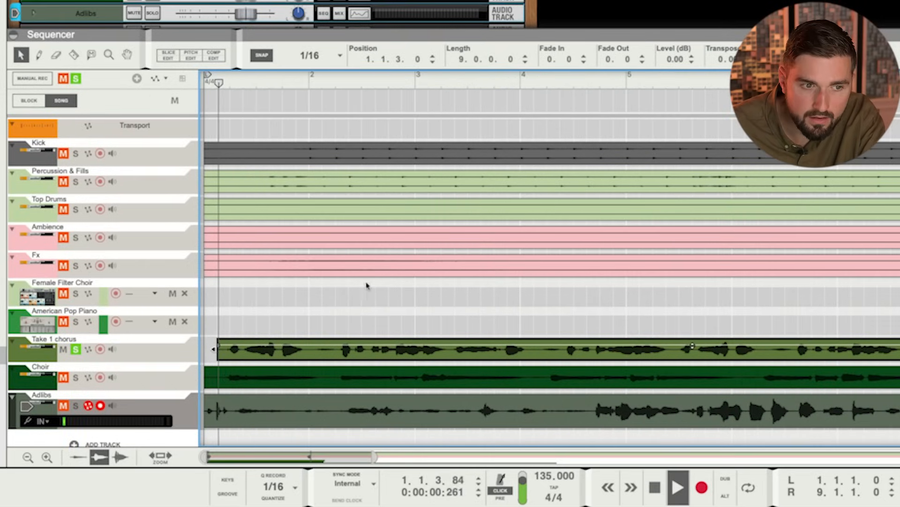
{"action": "key", "text": "space"}
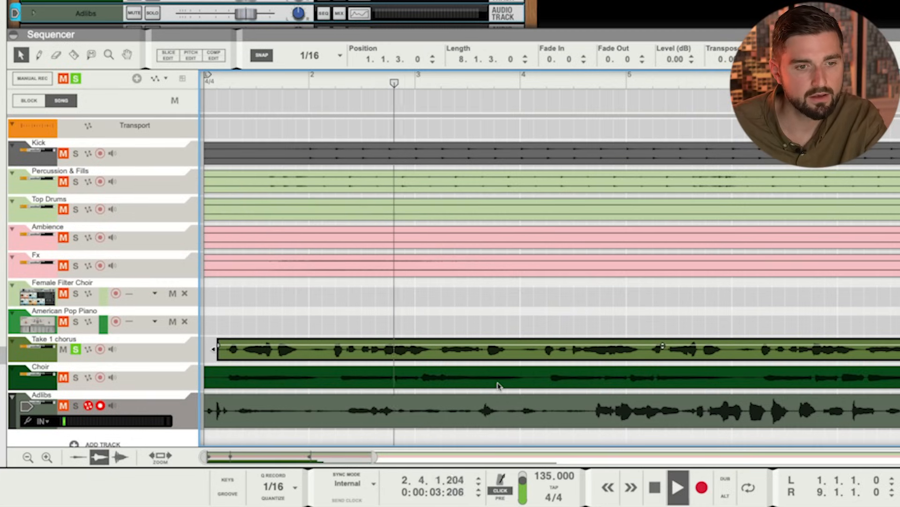
{"action": "key", "text": "space"}
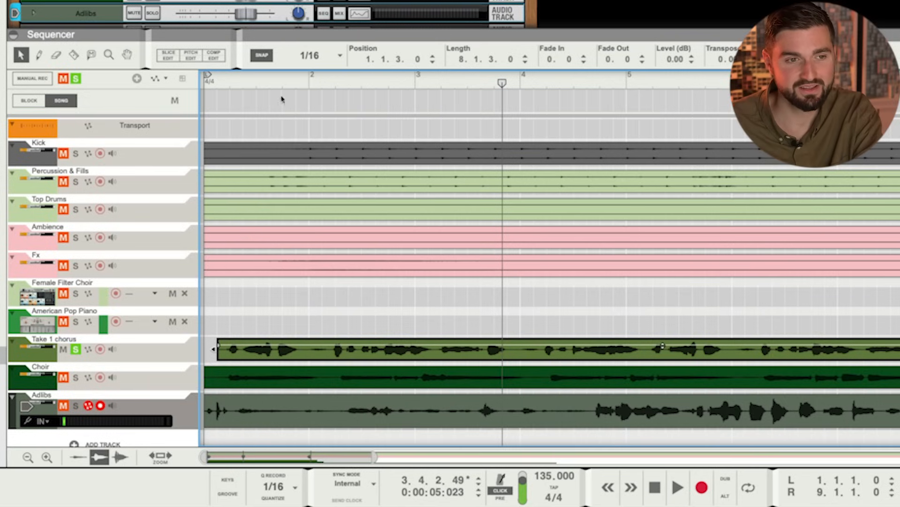
Step: Examine the Take 1 chorus clip's slice markers in Slice Edit mode and return to the arrangement
{"action": "left_click", "coordinate": [281, 99]}
{"action": "left_click", "coordinate": [211, 84]}
{"action": "left_click_drag", "start_coordinate": [233, 99], "coordinate": [222, 98]}
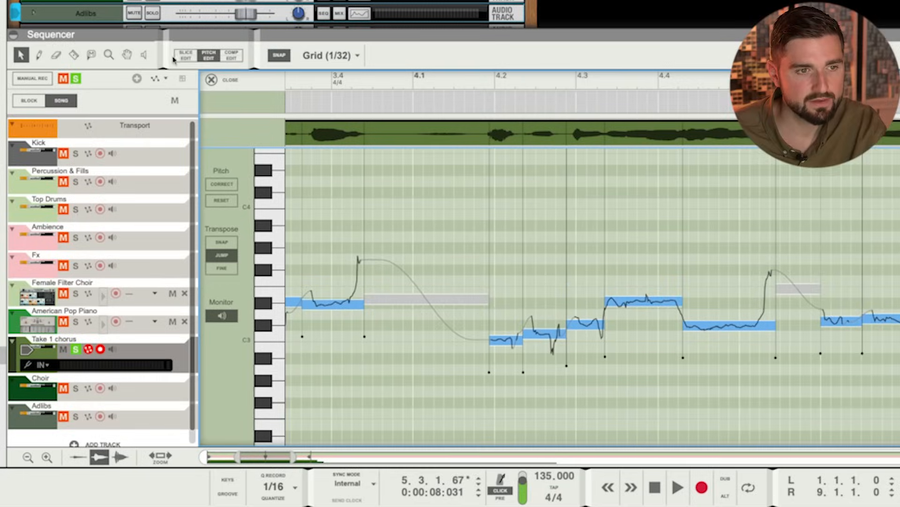
{"action": "left_click", "coordinate": [185, 55]}
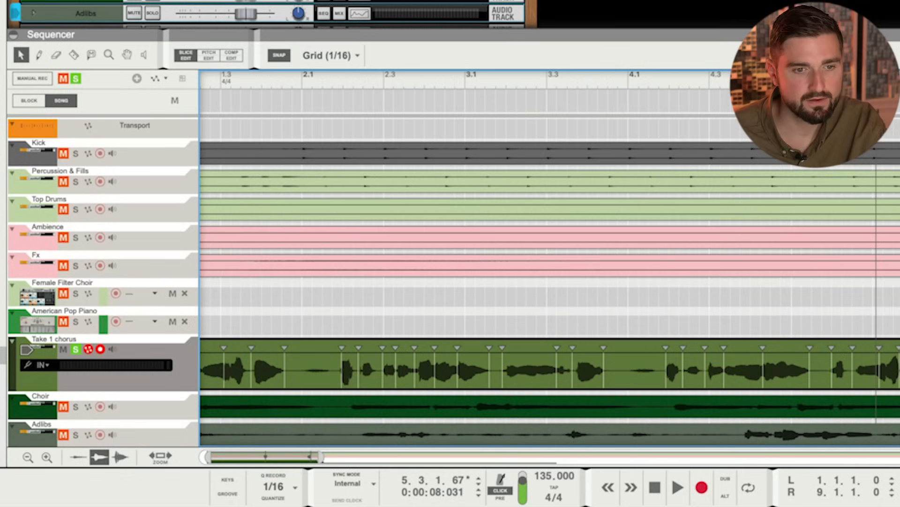
{"action": "left_click_drag", "start_coordinate": [323, 457], "coordinate": [230, 462]}
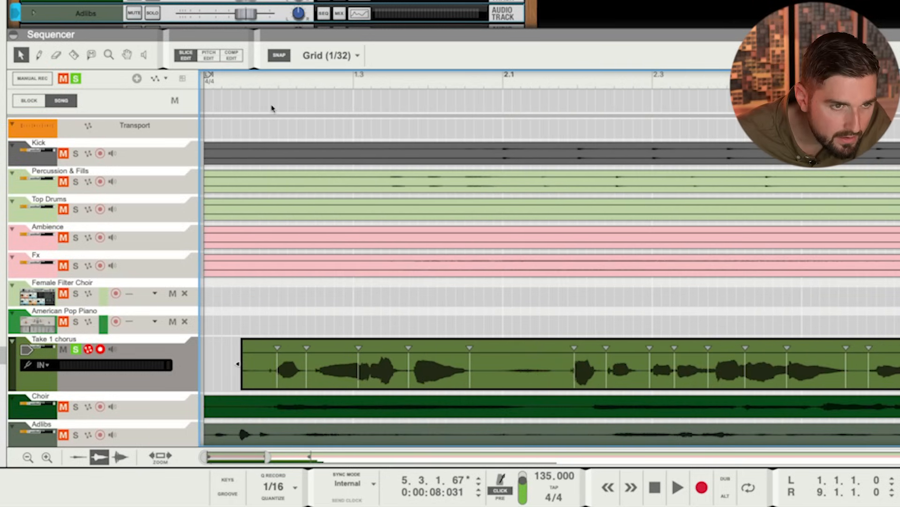
{"action": "left_click", "coordinate": [389, 330]}
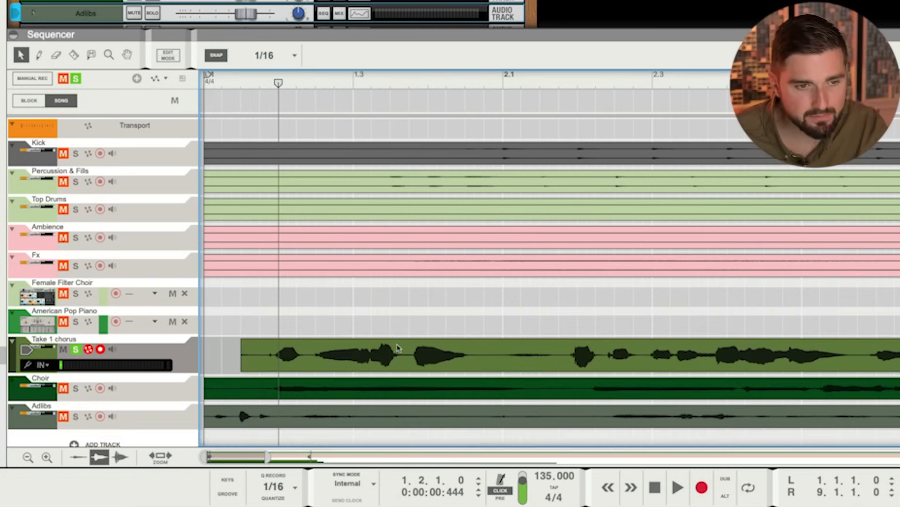
Step: Quantize the Take 1 chorus clip to the 1/16 grid and play it from the beginning
{"action": "right_click", "coordinate": [397, 348]}
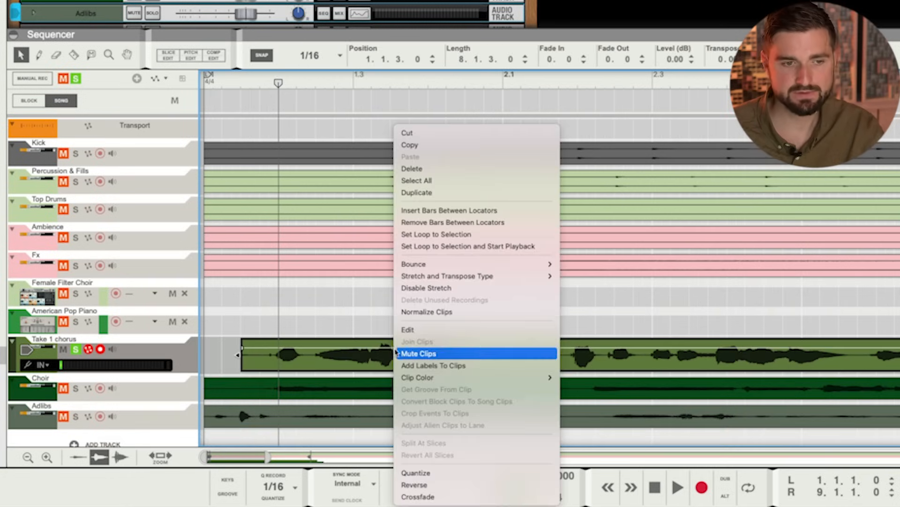
{"action": "left_click", "coordinate": [426, 472]}
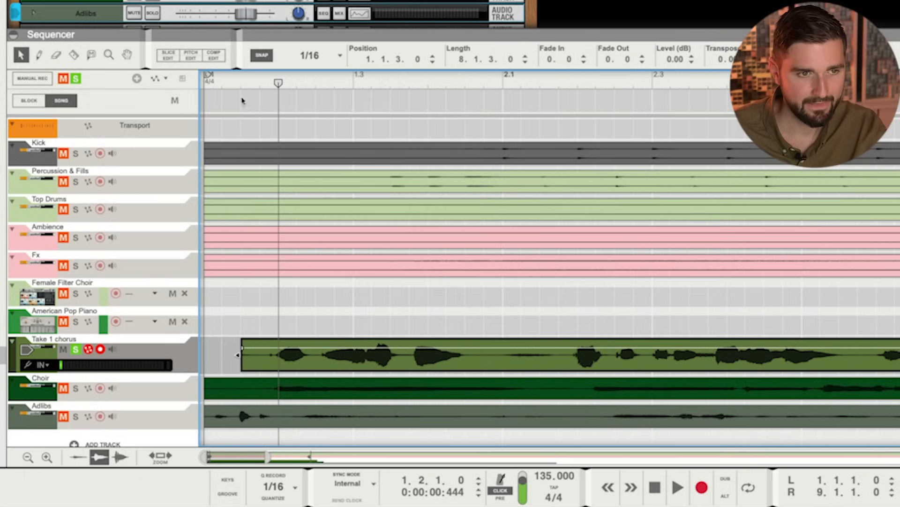
{"action": "key", "text": "shift+Return"}
{"action": "key", "text": "shift+Return"}
{"action": "key", "text": "space"}
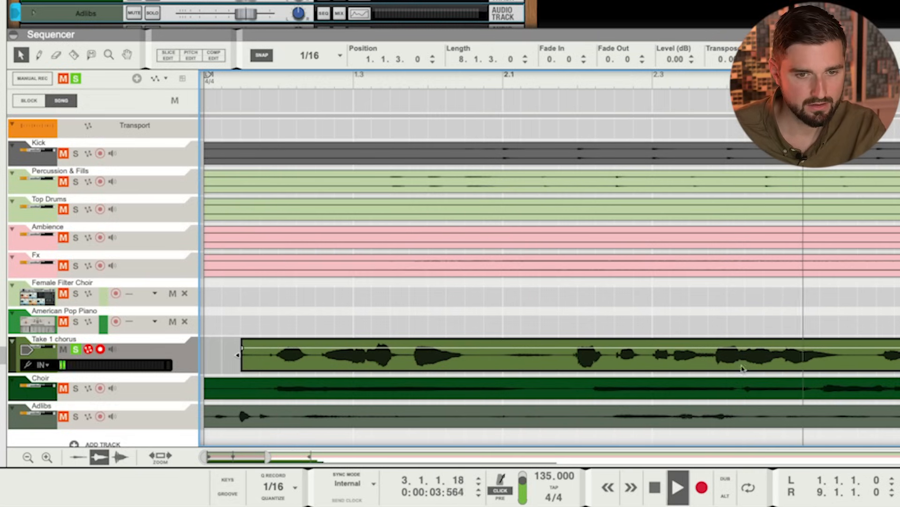
Step: Open the Take 1 chorus clip in Pitch Edit mode
{"action": "double_click", "coordinate": [401, 361]}
{"action": "left_click", "coordinate": [186, 55]}
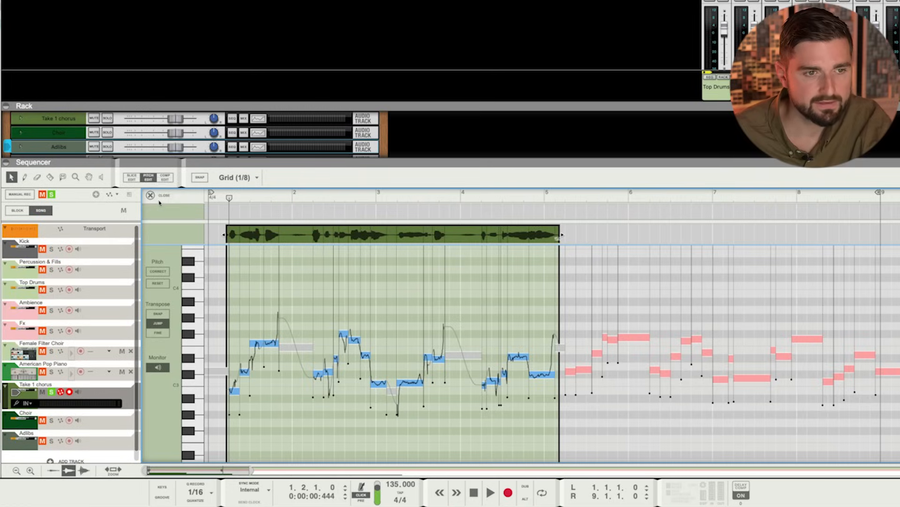
{"action": "left_click", "coordinate": [151, 195]}
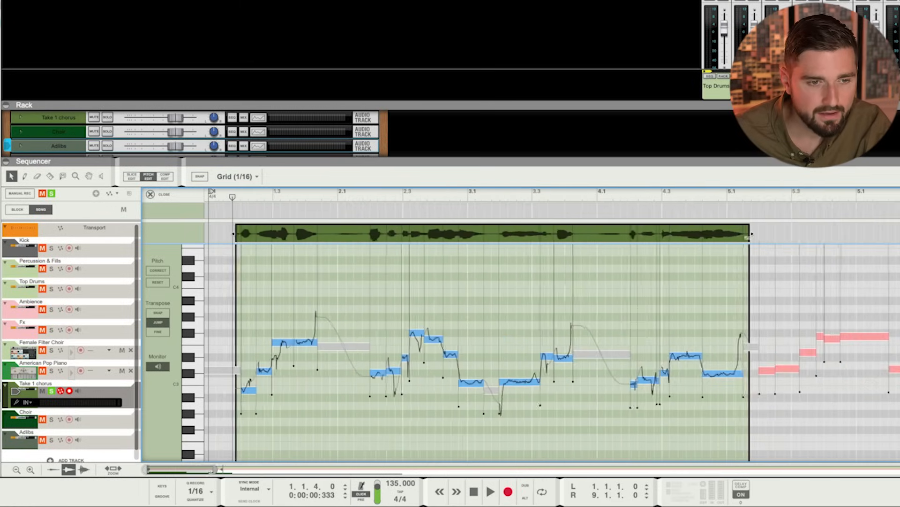
{"action": "left_click_drag", "start_coordinate": [214, 471], "coordinate": [194, 472]}
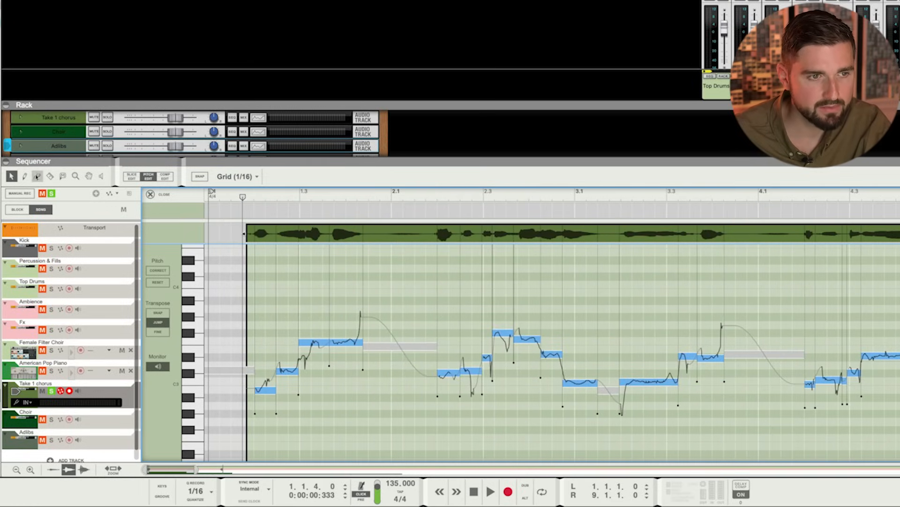
Step: Split the pitch notes of the first sung phrase in bar 1 with the Razor tool wherever the pitch curve changes
{"action": "left_click", "coordinate": [270, 389]}
{"action": "left_click", "coordinate": [290, 370]}
{"action": "left_click", "coordinate": [306, 344]}
{"action": "left_click", "coordinate": [308, 344]}
{"action": "left_click", "coordinate": [313, 342]}
{"action": "left_click", "coordinate": [318, 342]}
{"action": "left_click", "coordinate": [334, 341]}
{"action": "left_click", "coordinate": [351, 340]}
{"action": "left_click", "coordinate": [358, 339]}
{"action": "left_click_drag", "start_coordinate": [290, 287], "coordinate": [291, 287]}
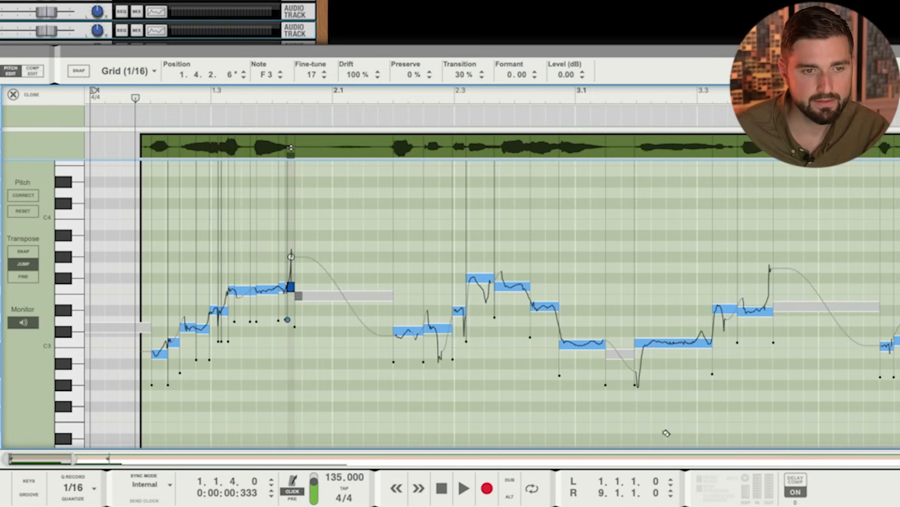
{"action": "left_click", "coordinate": [161, 352]}
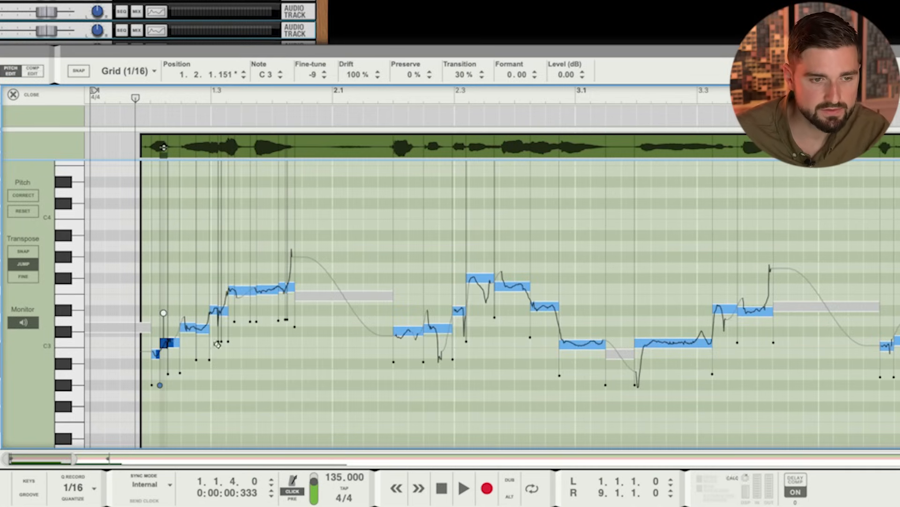
Step: Split the opening notes of the second phrase, between 2.2 and 2.3, into shorter pitch segments
{"action": "left_click", "coordinate": [407, 333]}
{"action": "left_click", "coordinate": [425, 330]}
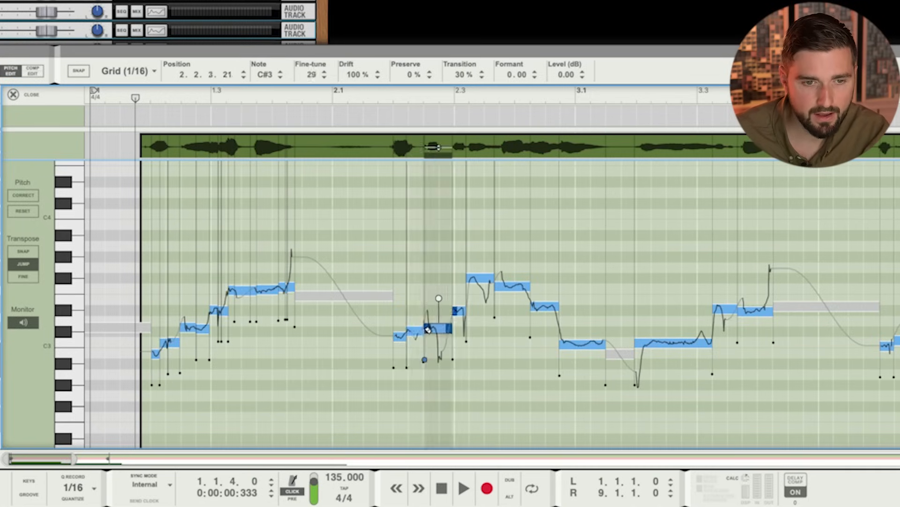
{"action": "left_click", "coordinate": [413, 332]}
{"action": "left_click", "coordinate": [416, 331]}
{"action": "left_click", "coordinate": [420, 332]}
{"action": "left_click", "coordinate": [421, 330]}
{"action": "left_click", "coordinate": [433, 329]}
{"action": "left_click", "coordinate": [442, 328]}
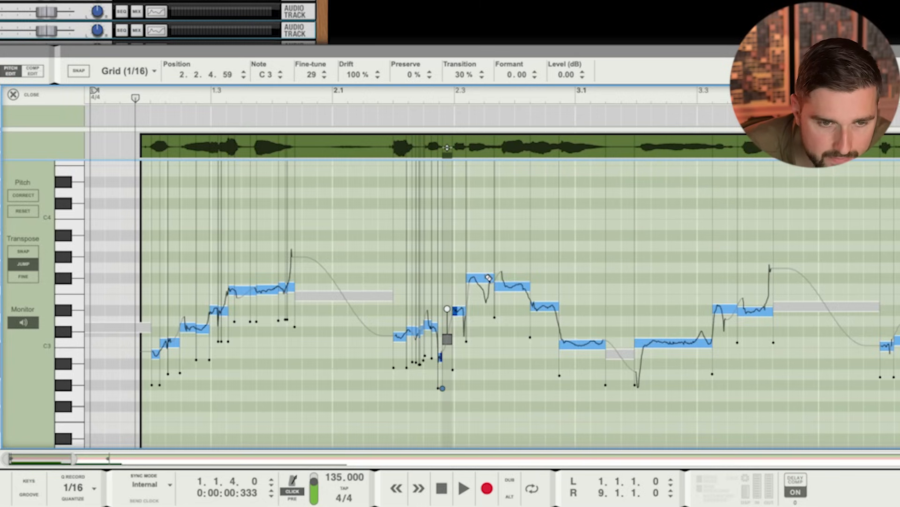
Step: Split the high notes after 2.3 and the long low note near 3.2 where their pitch shifts
{"action": "left_click", "coordinate": [489, 282]}
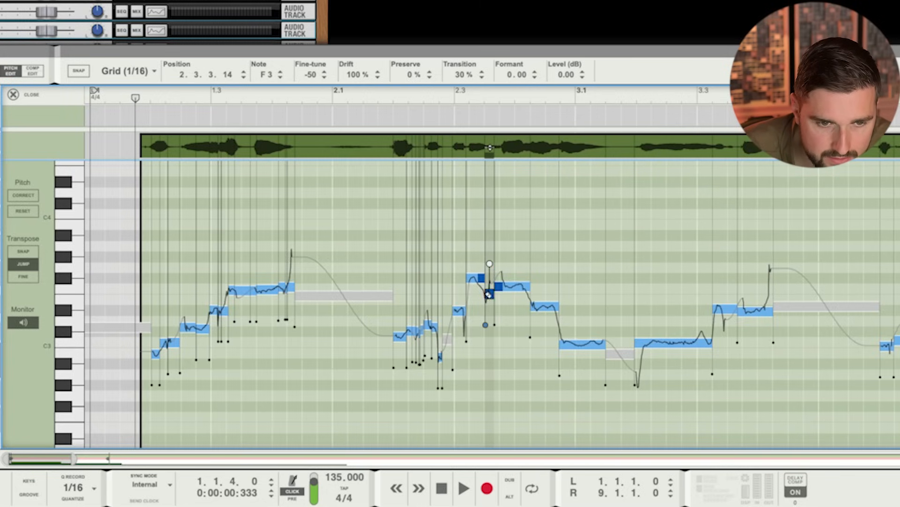
{"action": "left_click", "coordinate": [504, 286]}
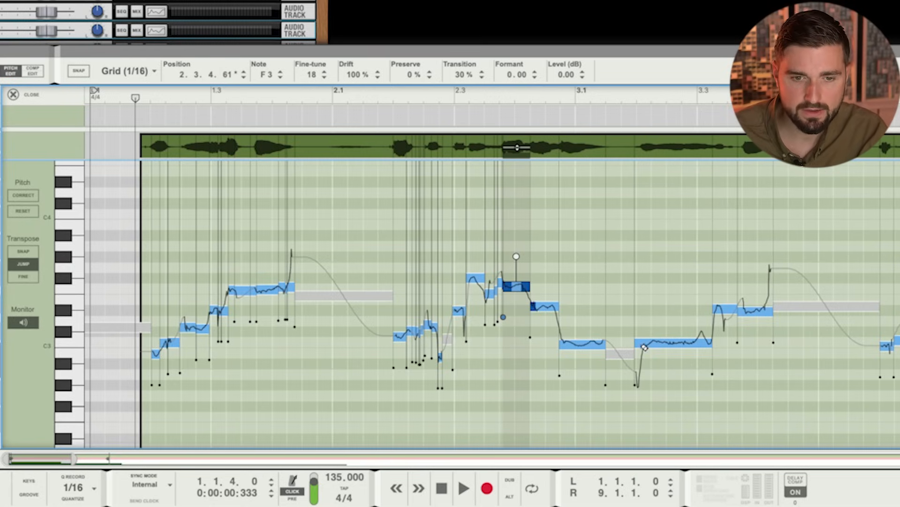
{"action": "left_click", "coordinate": [650, 345]}
{"action": "left_click", "coordinate": [643, 345]}
{"action": "left_click", "coordinate": [644, 343]}
Step: Split the closing notes of the second phrase, between 3.3 and 3.4, at their pitch changes
{"action": "left_click", "coordinate": [717, 311]}
{"action": "left_click", "coordinate": [727, 312]}
{"action": "left_click", "coordinate": [735, 313]}
{"action": "left_click", "coordinate": [743, 314]}
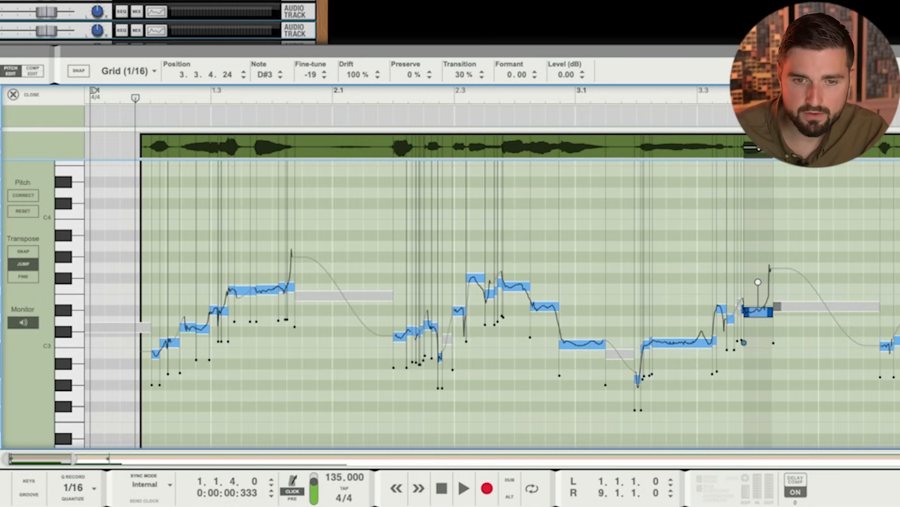
{"action": "left_click", "coordinate": [765, 310]}
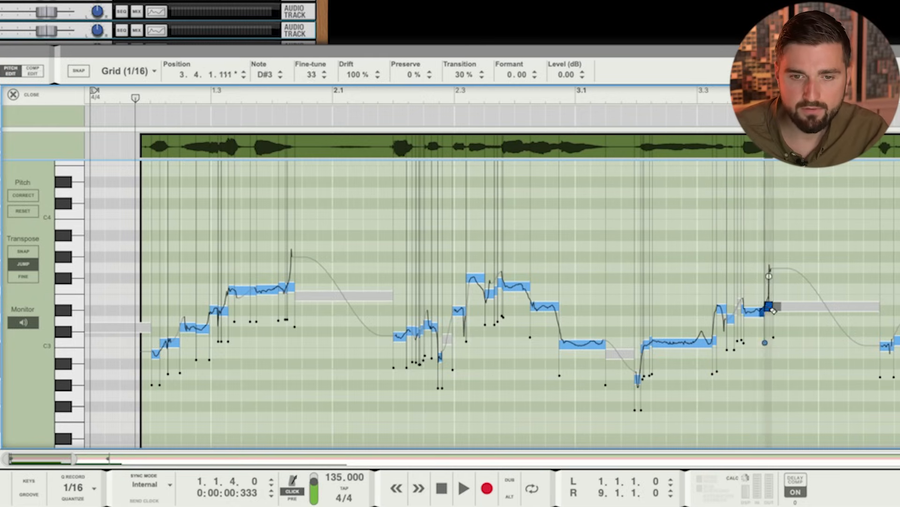
Step: Select all the vocal notes in the clip and apply Pitch Correct to them
{"action": "key", "text": "ctrl+a"}
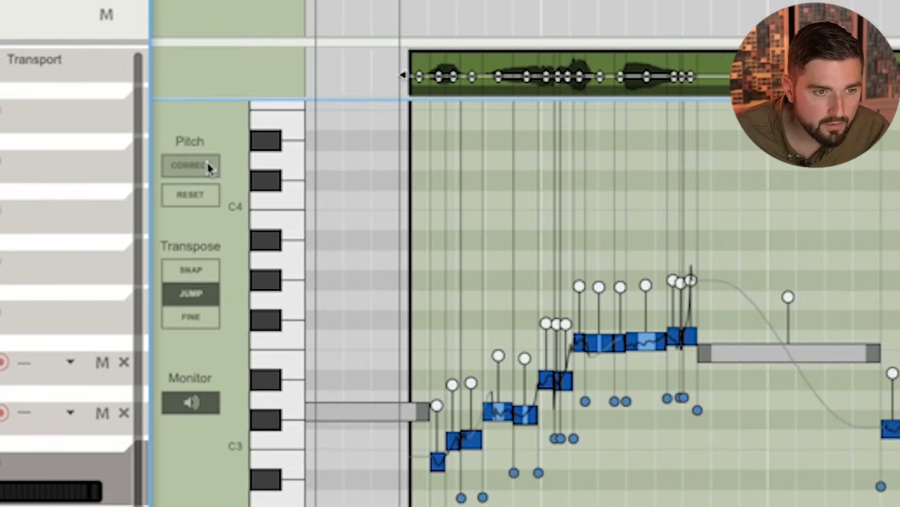
{"action": "left_click", "coordinate": [176, 171]}
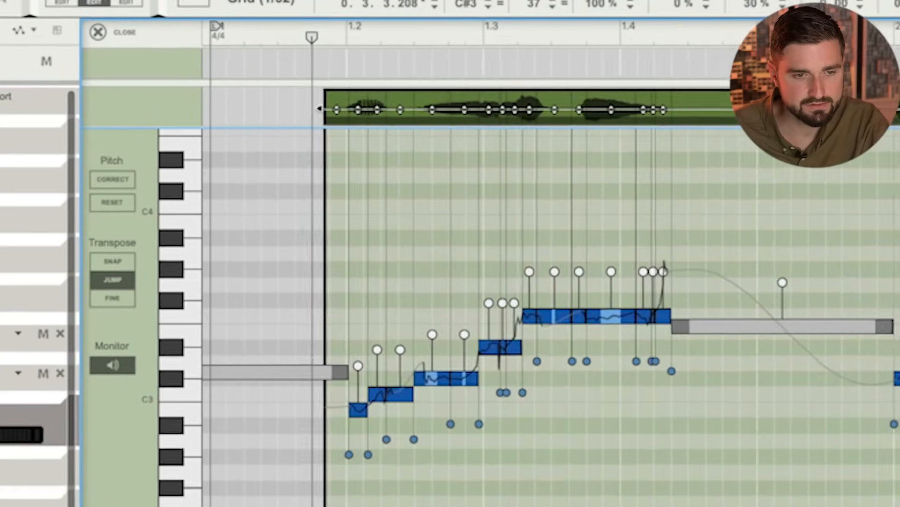
{"action": "left_click", "coordinate": [685, 478]}
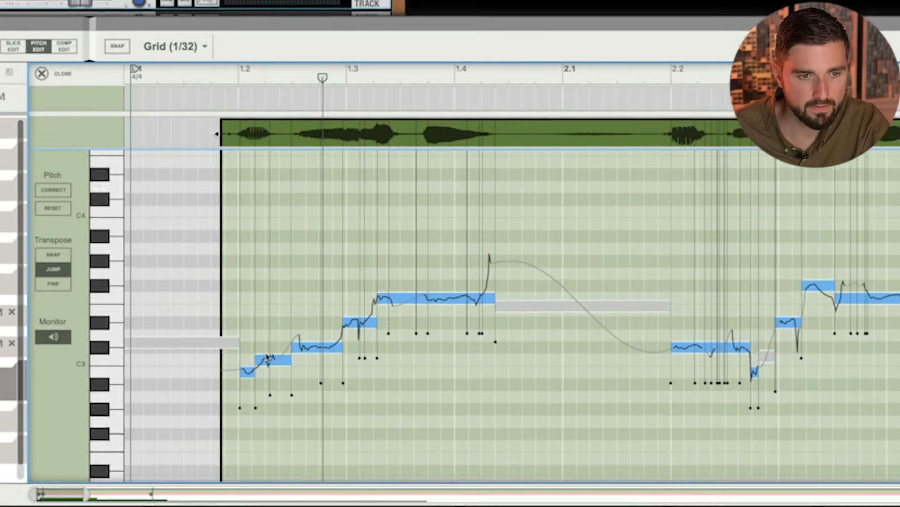
Step: Raise the first vocal note to C3 and play the opening to check it
{"action": "left_click", "coordinate": [302, 390]}
{"action": "left_click_drag", "start_coordinate": [228, 364], "coordinate": [228, 353]}
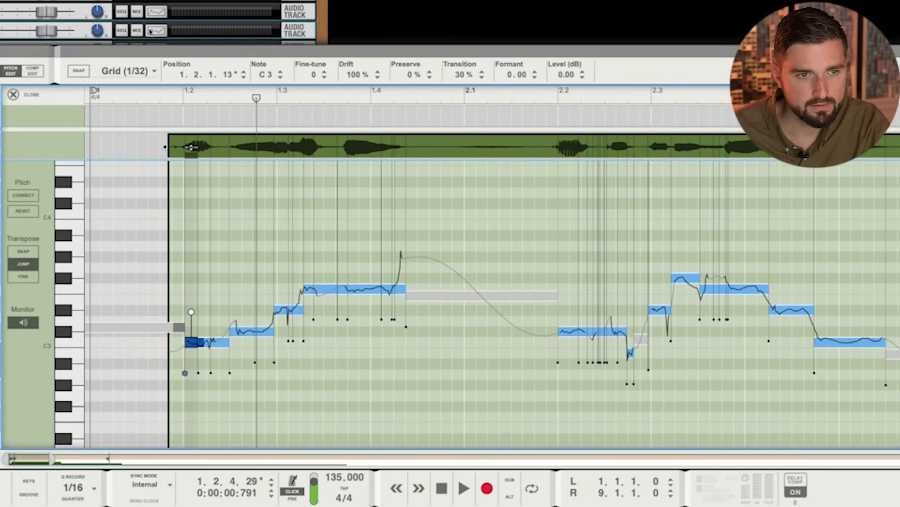
{"action": "left_click", "coordinate": [179, 89]}
{"action": "key", "text": "space"}
{"action": "key", "text": "space"}
Step: Raise the first three vocal notes together to C#3 and play the first phrase
{"action": "left_click_drag", "start_coordinate": [253, 353], "coordinate": [191, 341]}
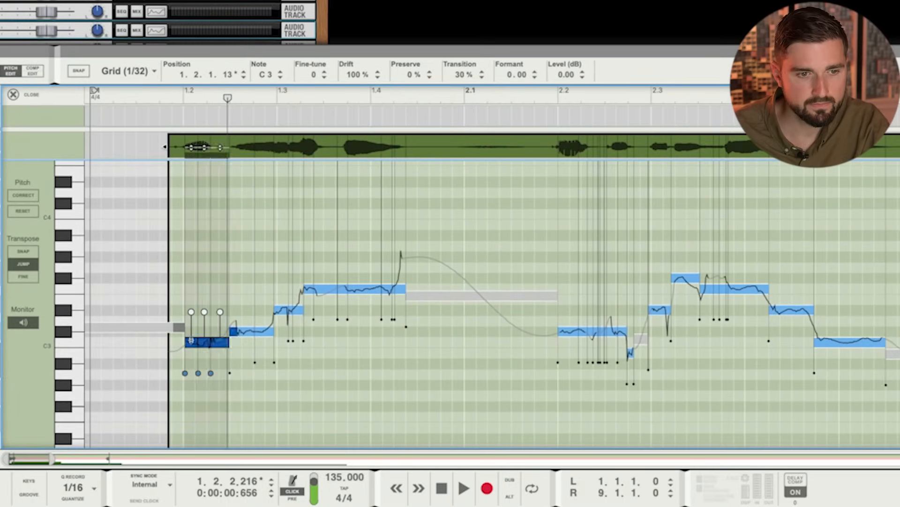
{"action": "key", "text": "Up"}
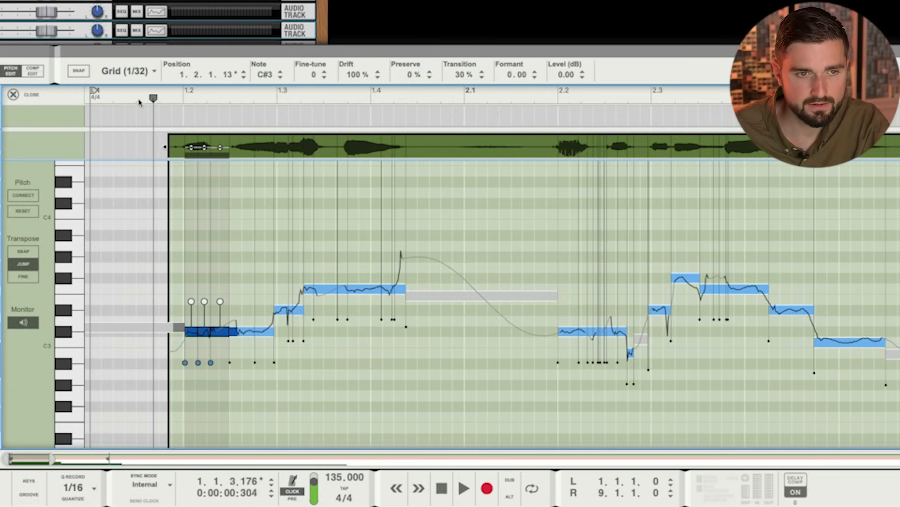
{"action": "key", "text": "space"}
{"action": "left_click", "coordinate": [381, 333]}
{"action": "key", "text": "space"}
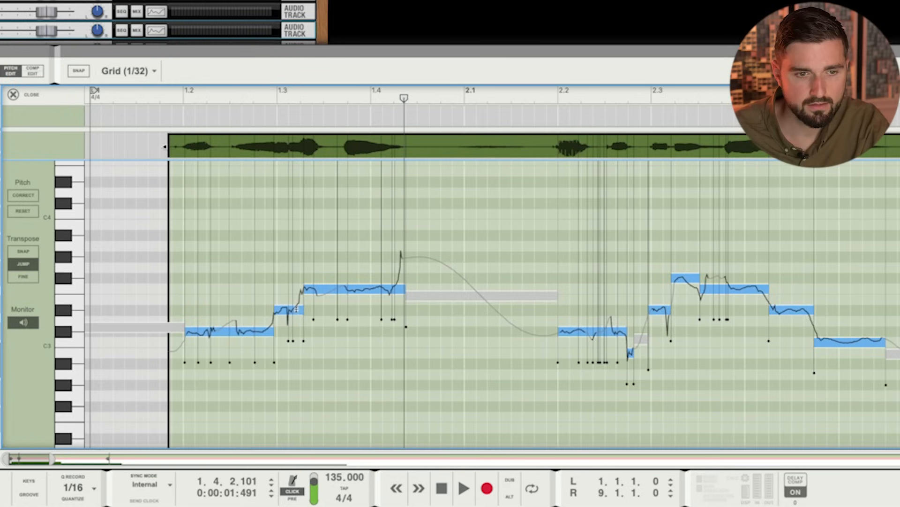
Step: Select the vocal notes after 1.3 and the low note just before 2.3 in turn to check their tuning
{"action": "left_click", "coordinate": [296, 308]}
{"action": "left_click", "coordinate": [317, 290]}
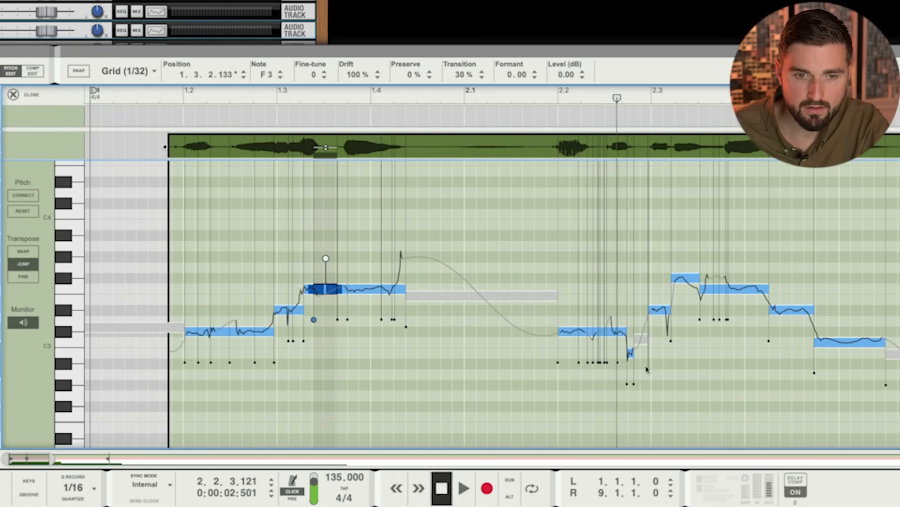
{"action": "left_click", "coordinate": [631, 352]}
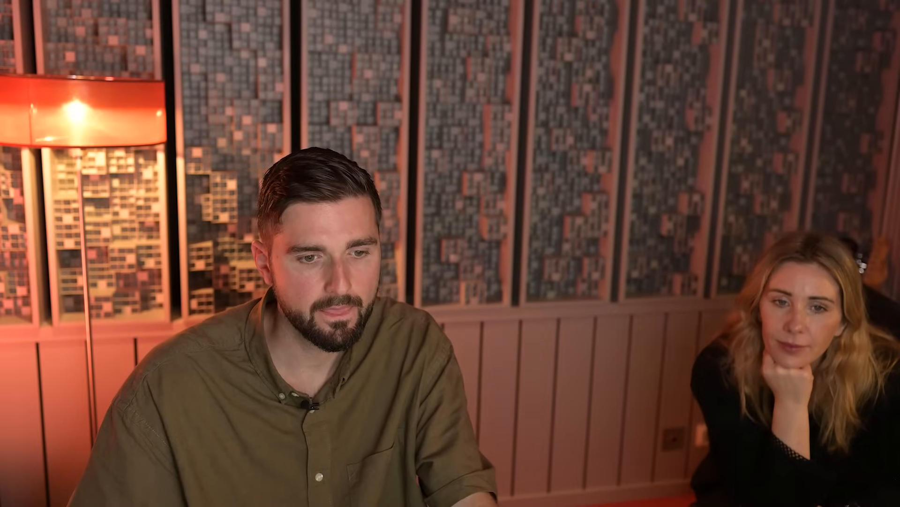
Step: Play the tuned Take 1 chorus vocal from the arrangement and select its clip
{"action": "key", "text": "space"}
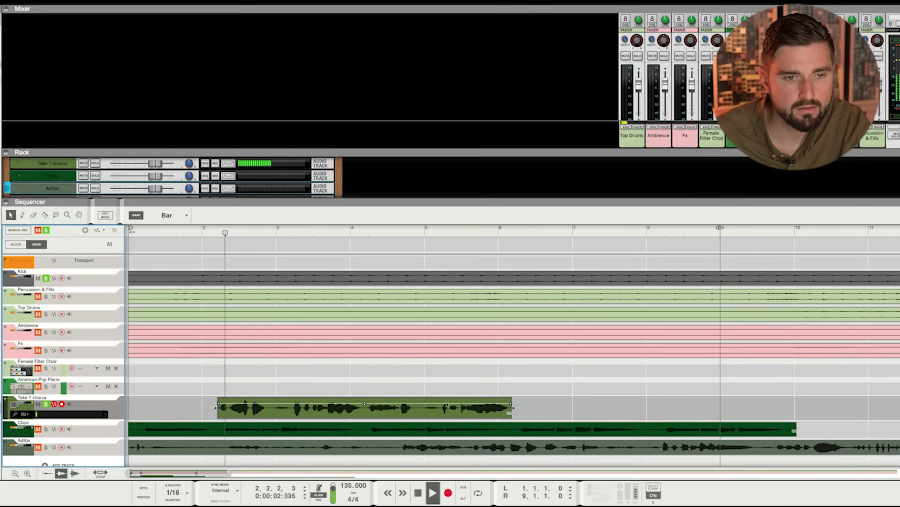
{"action": "left_click", "coordinate": [236, 406]}
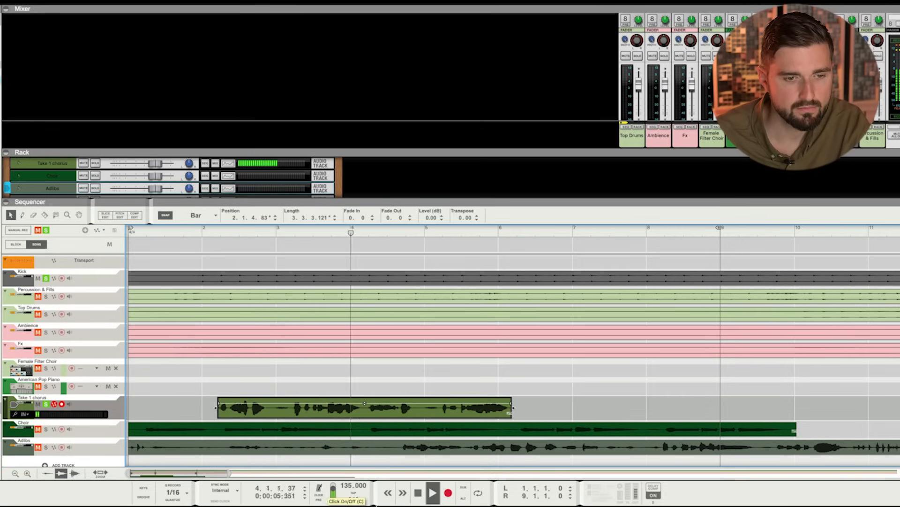
{"action": "left_click_drag", "start_coordinate": [559, 419], "coordinate": [205, 391]}
{"action": "key", "text": "space"}
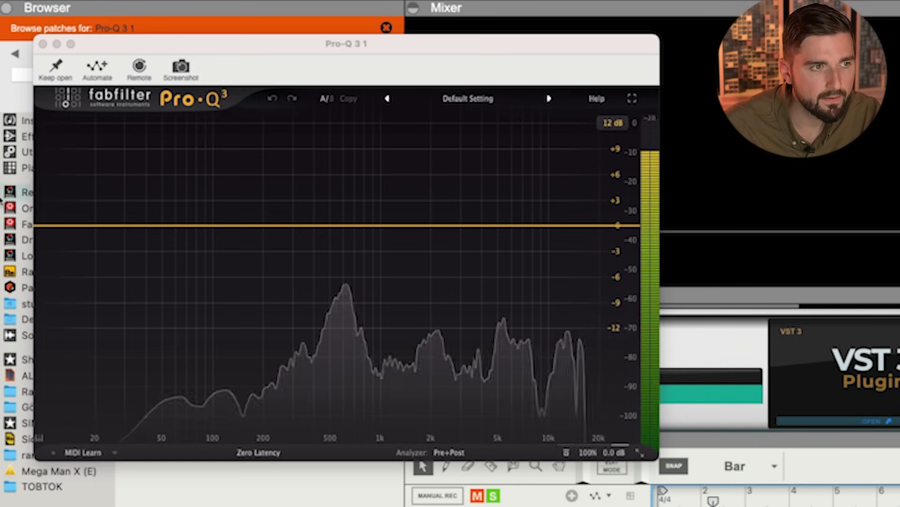
Step: Add a 24 dB/oct low cut at about 174 Hz to the vocal's Pro-Q 3
{"action": "left_click", "coordinate": [57, 227]}
{"action": "left_click", "coordinate": [63, 227], "text": "alt+shift"}
{"action": "left_click", "coordinate": [63, 227], "text": "alt+shift"}
{"action": "left_click_drag", "start_coordinate": [62, 227], "coordinate": [254, 238]}
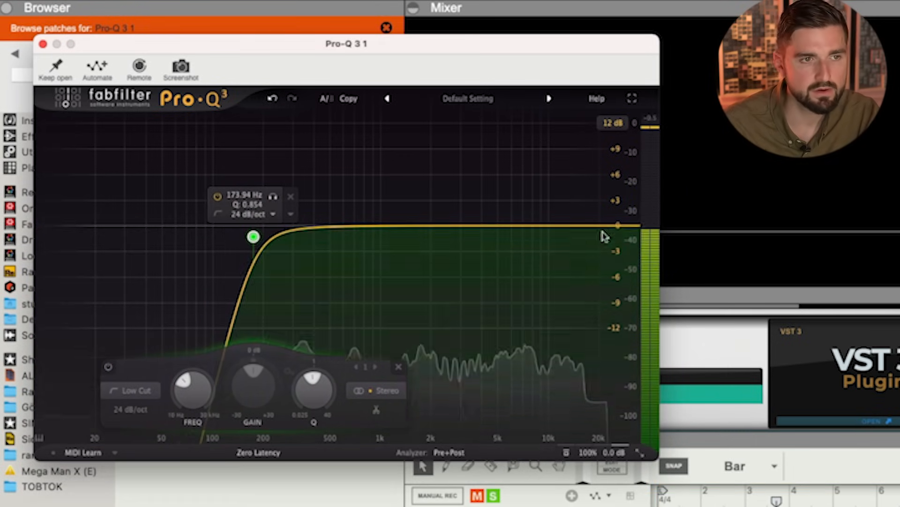
Step: Add a 36 dB/oct high cut at about 20.5 kHz to the vocal's Pro-Q 3
{"action": "left_click", "coordinate": [604, 235]}
{"action": "left_click", "coordinate": [608, 231], "text": "alt+shift"}
{"action": "left_click", "coordinate": [608, 231], "text": "alt+shift"}
{"action": "left_click", "coordinate": [608, 231], "text": "alt+shift"}
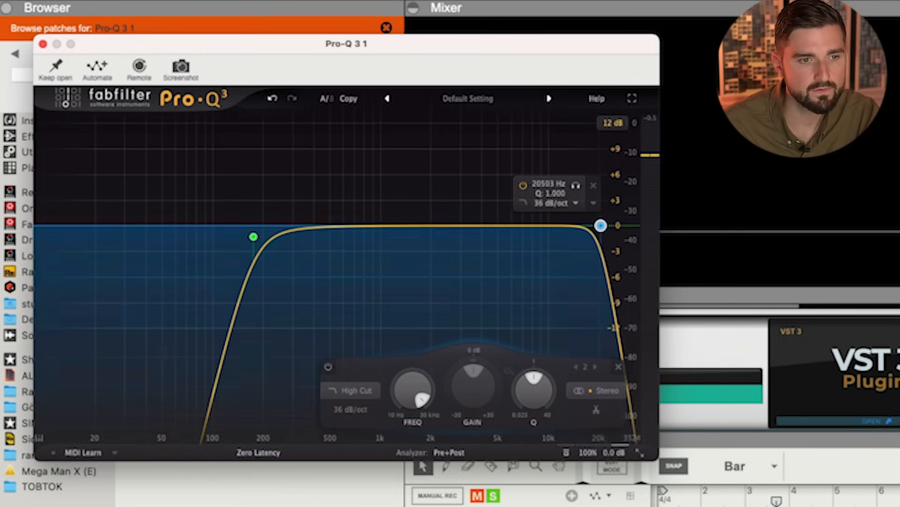
Step: Play the vocal through the EQ and move the high cut slightly lower in frequency
{"action": "left_click", "coordinate": [707, 492]}
{"action": "key", "text": "space"}
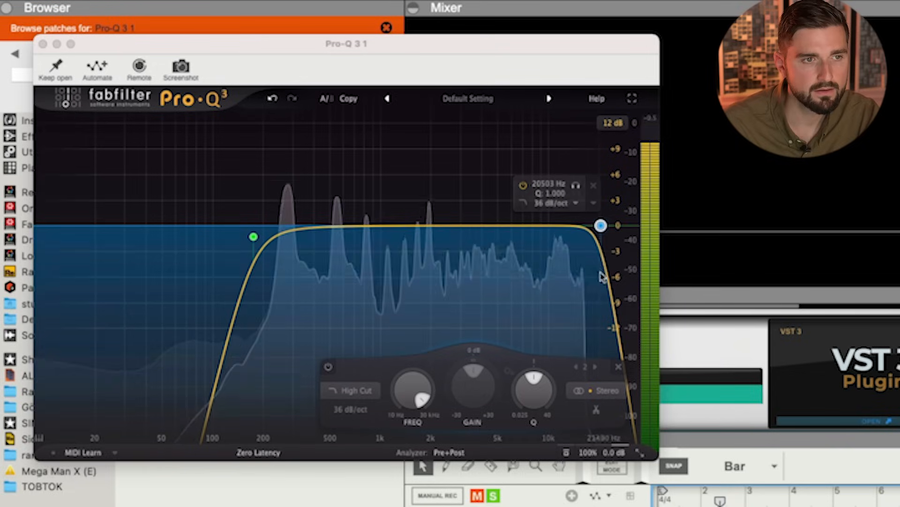
{"action": "left_click", "coordinate": [601, 226]}
{"action": "left_click_drag", "start_coordinate": [600, 228], "coordinate": [592, 226]}
{"action": "mouse_move", "coordinate": [270, 215]}
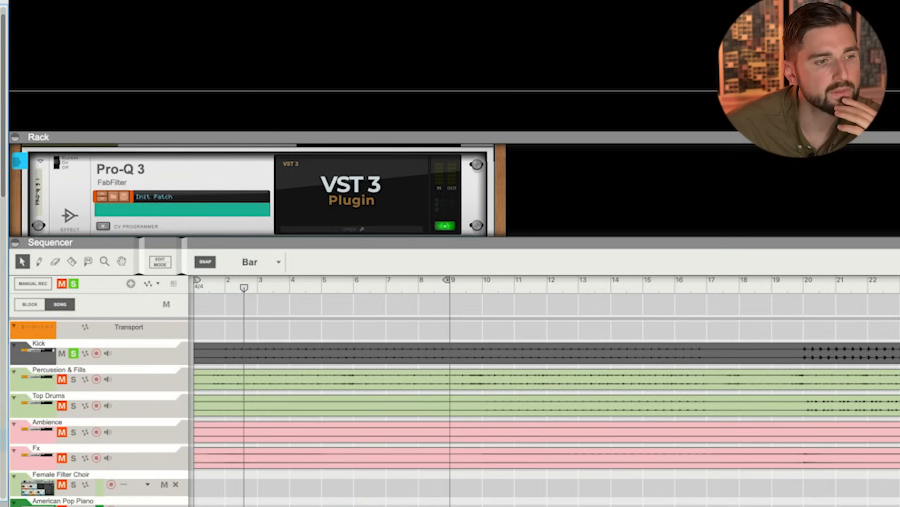
Step: Insert a Master Bus Compressor and a Quartet Chorus Ensemble after Pro-Q 3 in the Take 1 chorus effects chain
{"action": "left_click_drag", "start_coordinate": [388, 181], "coordinate": [385, 227]}
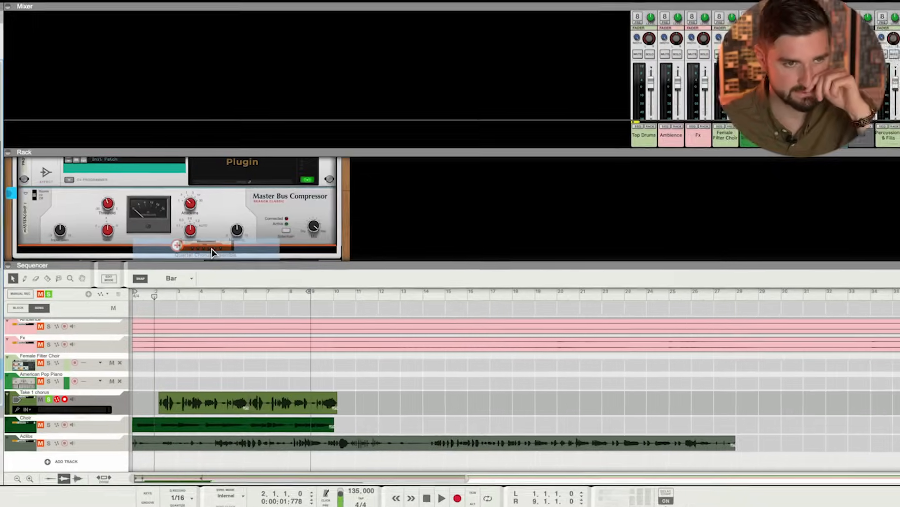
{"action": "left_click_drag", "start_coordinate": [211, 251], "coordinate": [233, 258]}
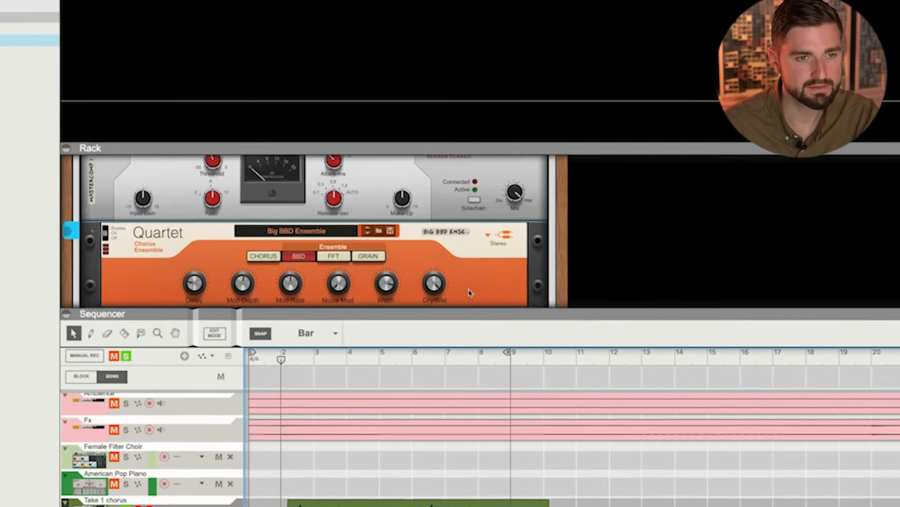
{"action": "scroll", "coordinate": [458, 286], "scroll_direction": "down", "scroll_amount": 5}
{"action": "scroll", "coordinate": [460, 384], "scroll_direction": "up", "scroll_amount": 10}
{"action": "scroll", "coordinate": [456, 254], "scroll_direction": "up", "scroll_amount": 4}
{"action": "scroll", "coordinate": [469, 469], "scroll_direction": "down", "scroll_amount": 5}
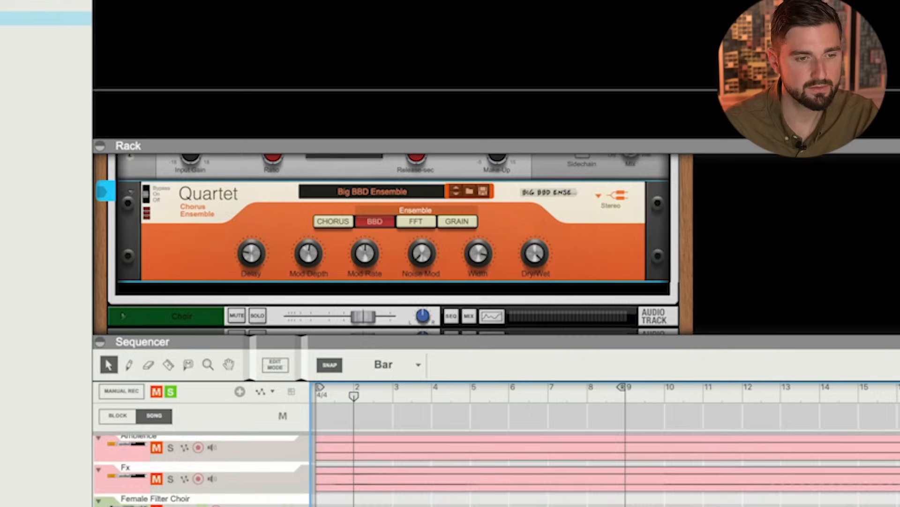
Step: Play the vocal through the Quartet and insert The Echo with the Warm Echo patch after it
{"action": "key", "text": "space"}
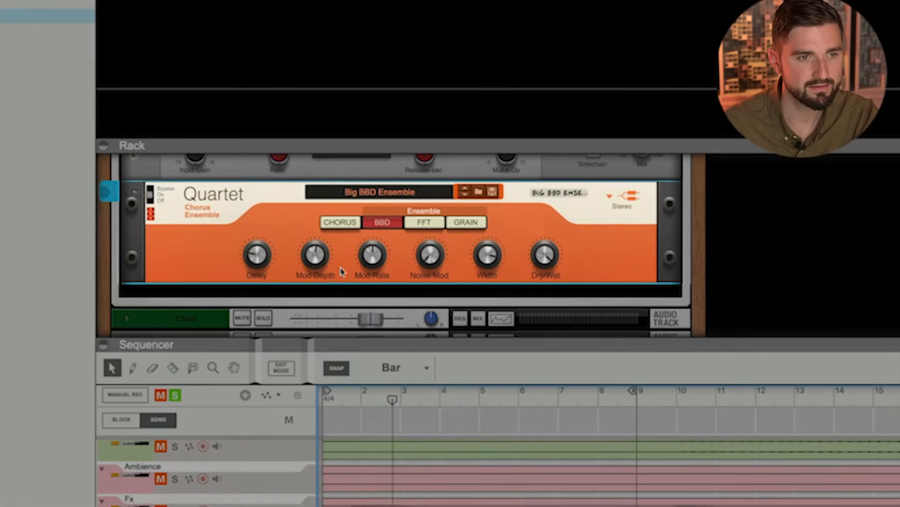
{"action": "left_click_drag", "start_coordinate": [322, 260], "coordinate": [362, 262]}
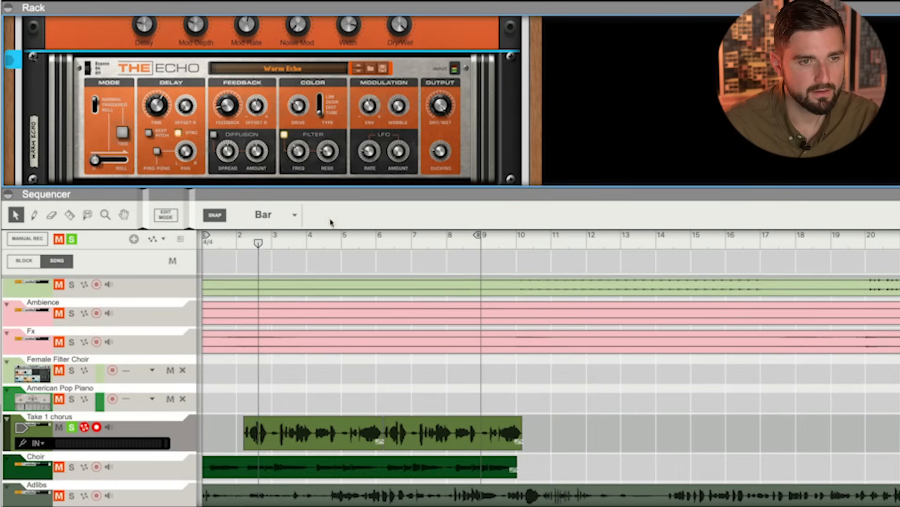
Step: Turn on ping-pong in The Echo and lower its dry/wet balance slightly while the vocal plays
{"action": "mouse_move", "coordinate": [443, 137]}
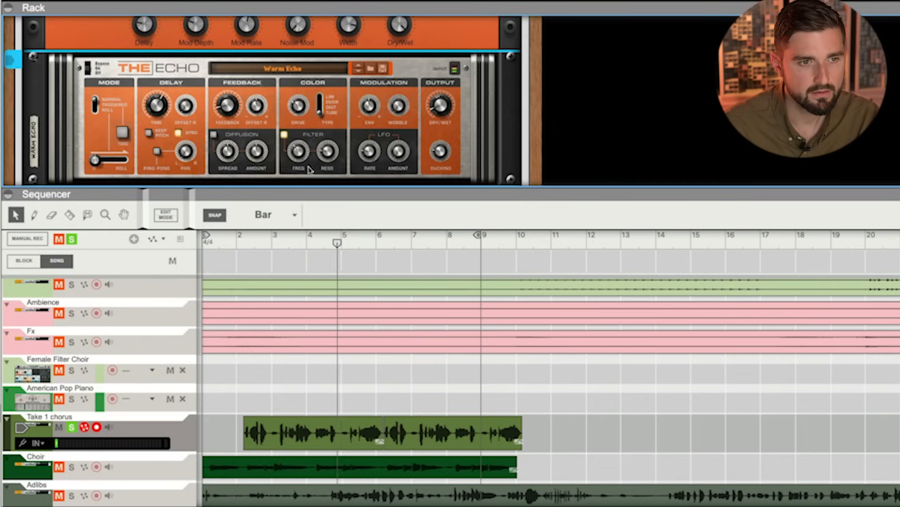
{"action": "mouse_move", "coordinate": [231, 96]}
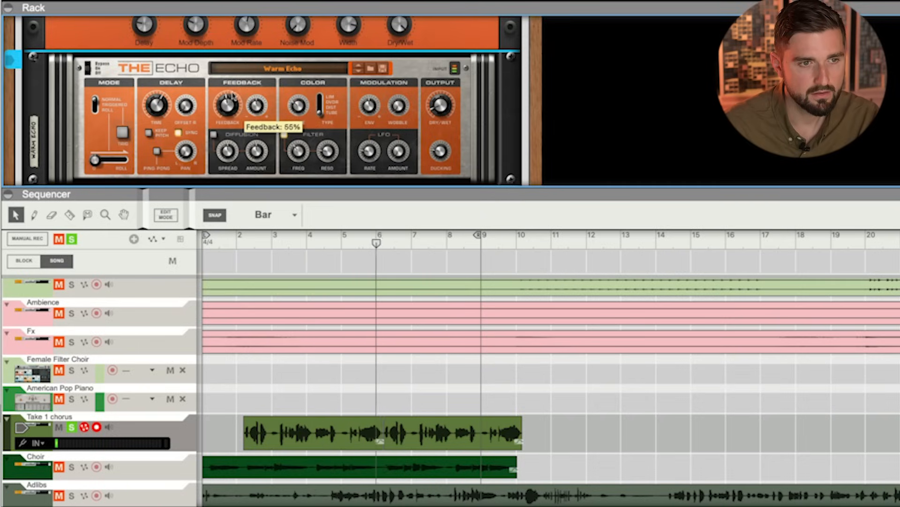
{"action": "left_click", "coordinate": [157, 151]}
{"action": "mouse_move", "coordinate": [449, 112]}
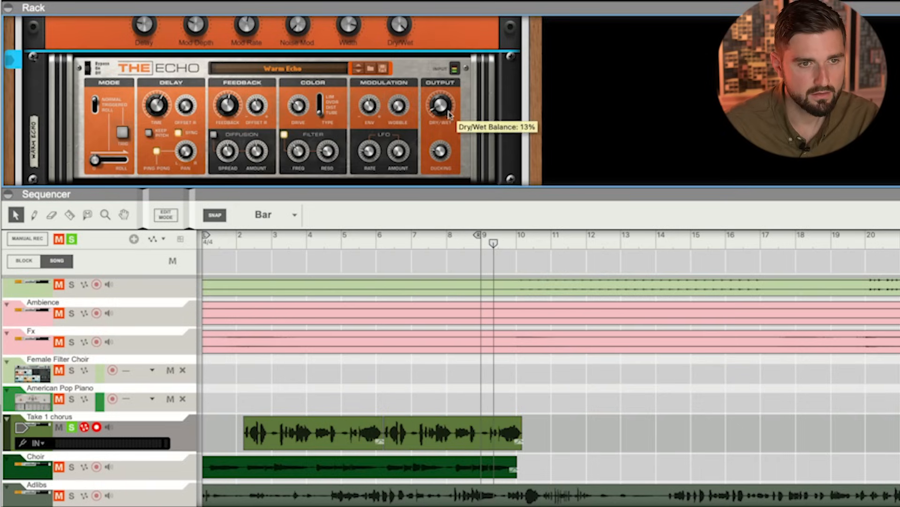
{"action": "left_click_drag", "start_coordinate": [447, 111], "coordinate": [447, 117]}
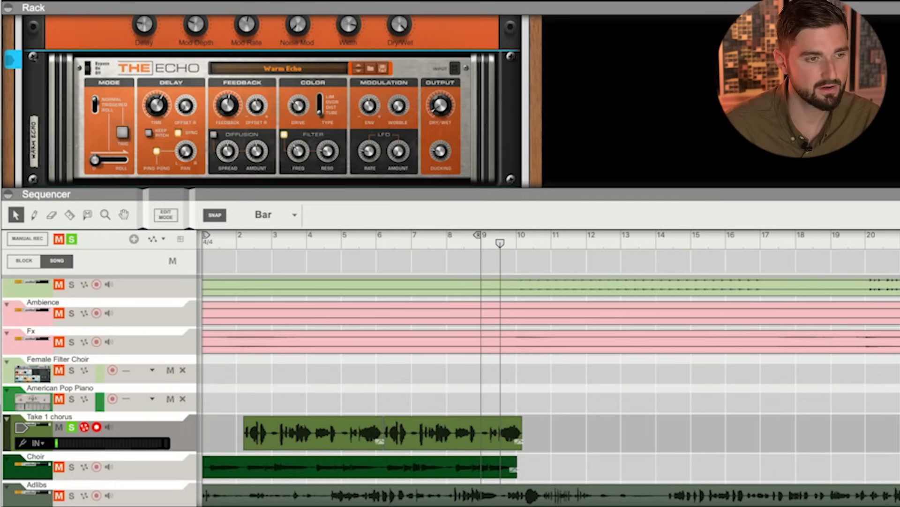
Step: Insert an RV7000 MkII reverb with the ALL Plate Spread patch after The Echo and set its Dry/Wet to 20
{"action": "left_click_drag", "start_coordinate": [0, 141], "coordinate": [300, 172]}
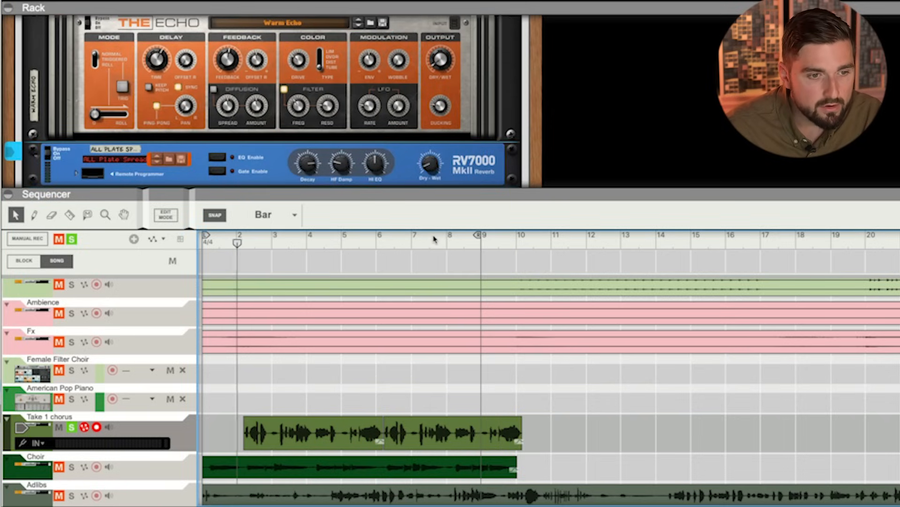
{"action": "left_click_drag", "start_coordinate": [430, 170], "coordinate": [429, 163]}
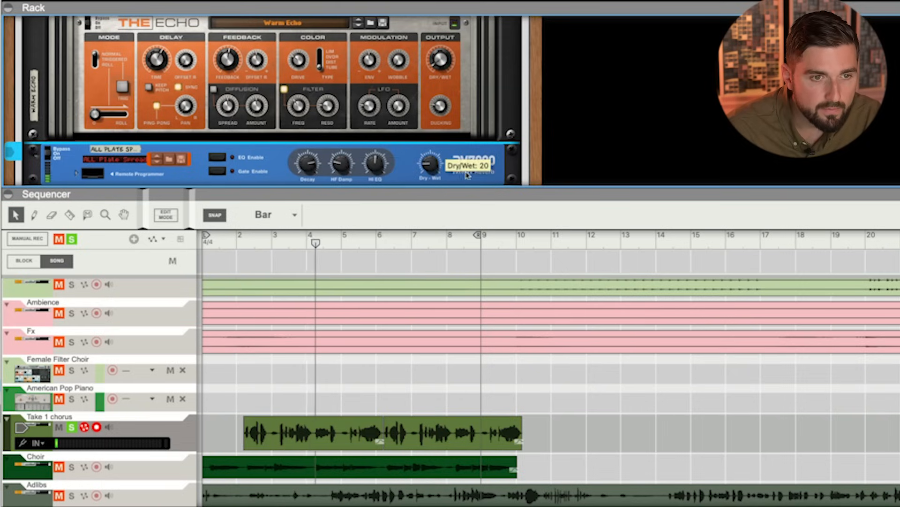
{"action": "key", "text": "space"}
Step: Move the Take 1 chorus clips to bar 10, repeat them up to about bar 26, and play the section
{"action": "left_click_drag", "start_coordinate": [672, 447], "coordinate": [270, 427]}
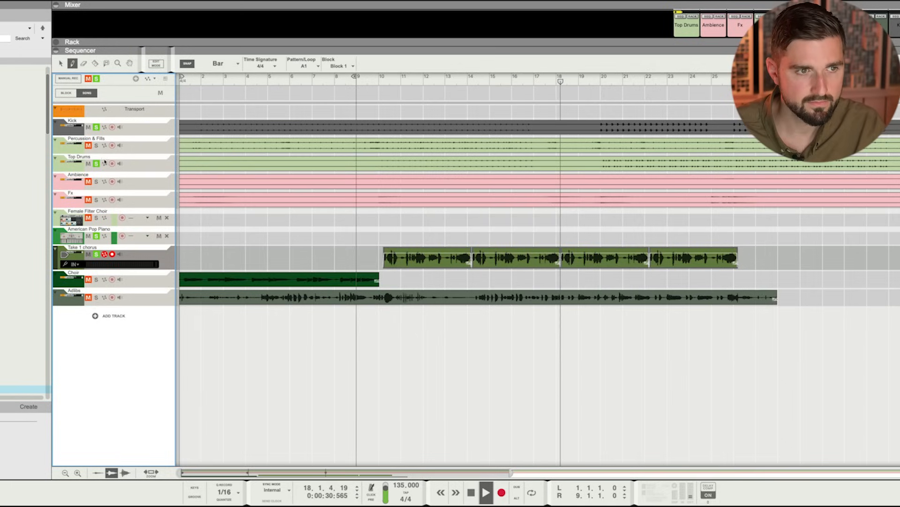
{"action": "key", "text": "space"}
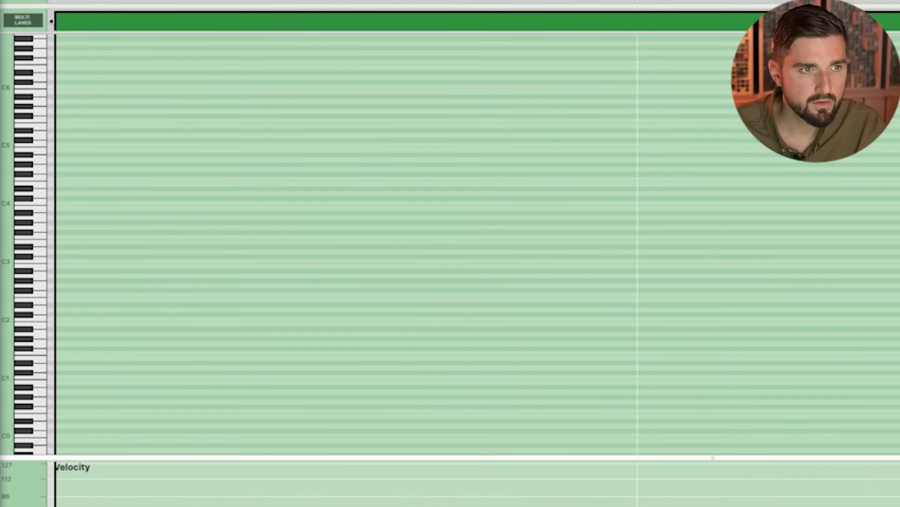
Step: Draw a sustained four-note chord at bar 10 in the American Pop Piano clip and shorten it to end around bar 11
{"action": "left_click_drag", "start_coordinate": [74, 250], "coordinate": [76, 249]}
{"action": "left_click_drag", "start_coordinate": [76, 249], "coordinate": [291, 247]}
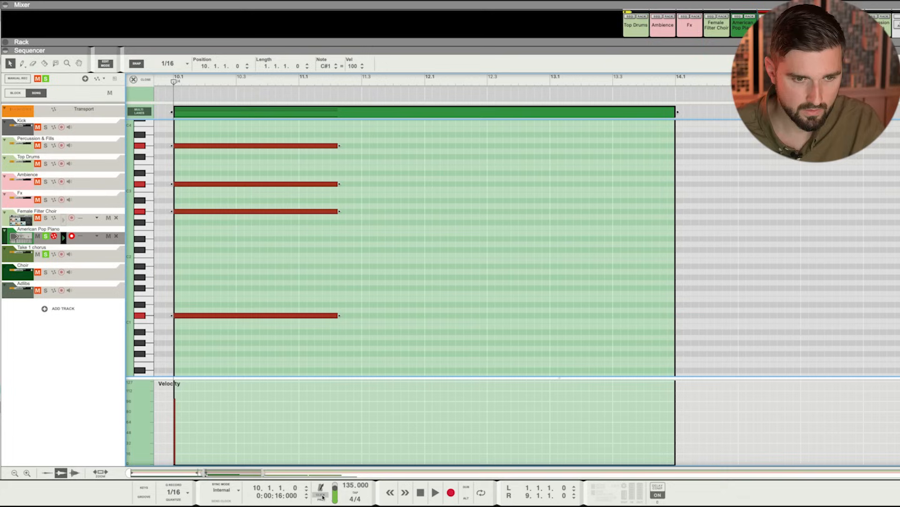
{"action": "key", "text": "space"}
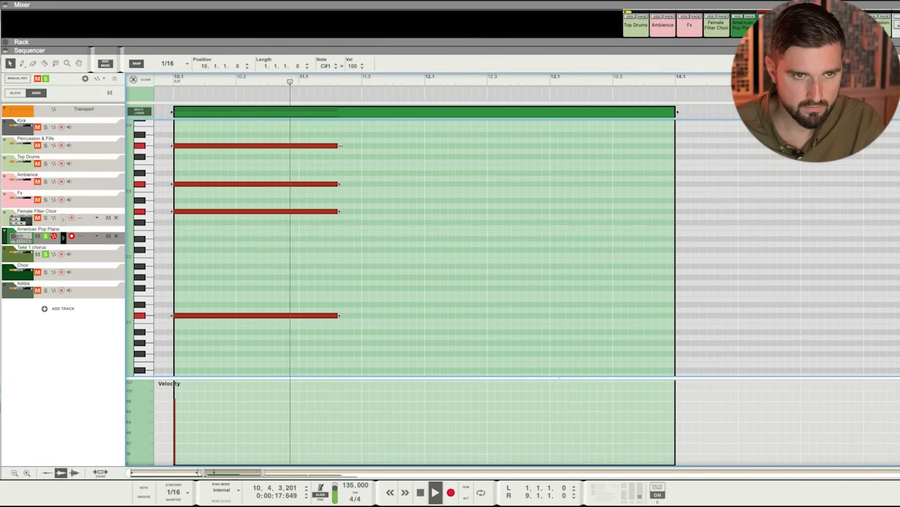
{"action": "left_click_drag", "start_coordinate": [339, 145], "coordinate": [298, 146]}
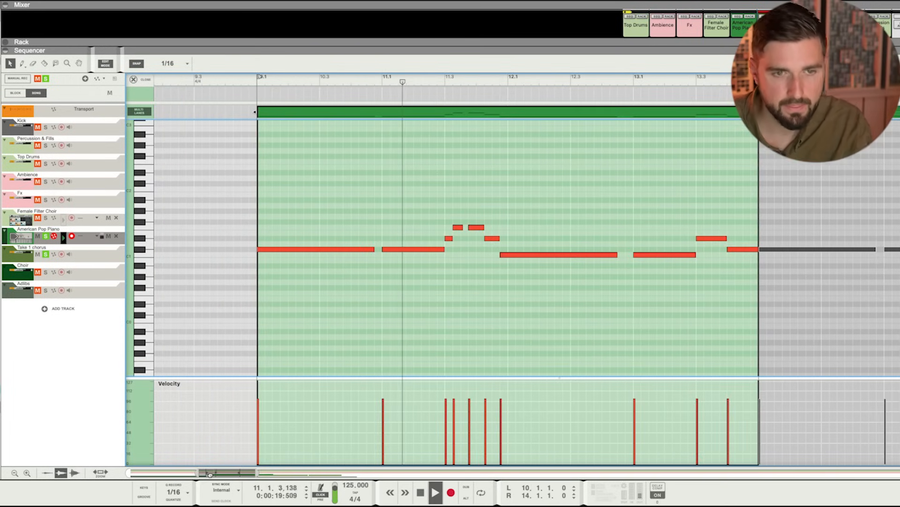
Step: Copy the D#3 and the lower chord note from bar 12 to bar 13 and play the progression
{"action": "mouse_move", "coordinate": [210, 474]}
{"action": "left_mouse_down"}
{"action": "mouse_move", "coordinate": [234, 476]}
{"action": "mouse_move", "coordinate": [207, 478]}
{"action": "mouse_move", "coordinate": [215, 478]}
{"action": "left_mouse_up"}
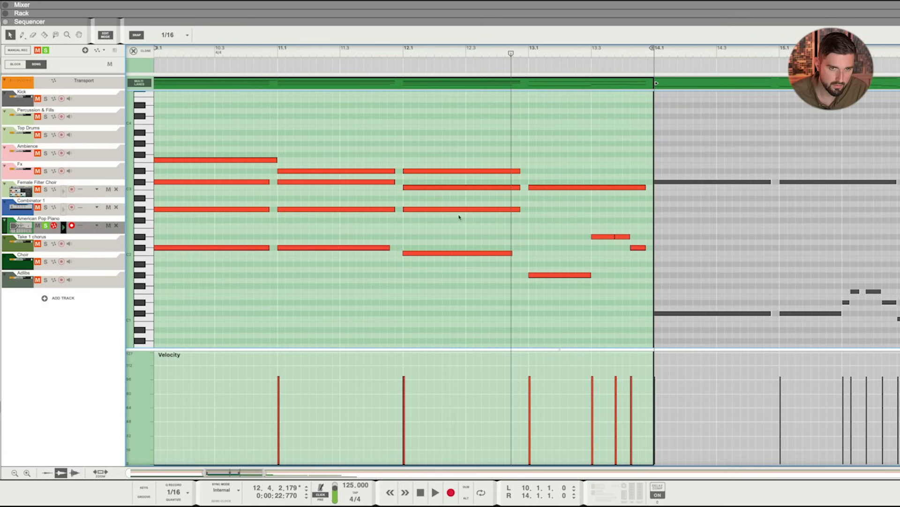
{"action": "left_click_drag", "start_coordinate": [457, 210], "coordinate": [577, 173]}
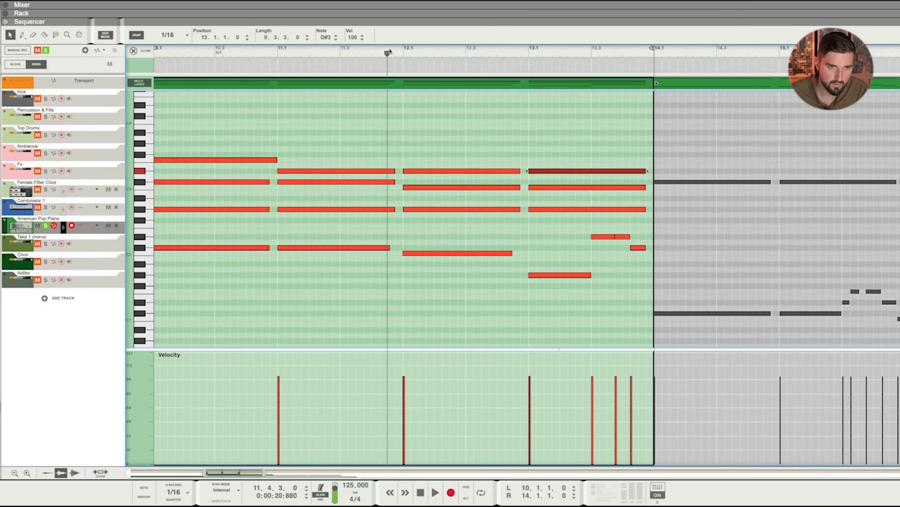
{"action": "key", "text": "space"}
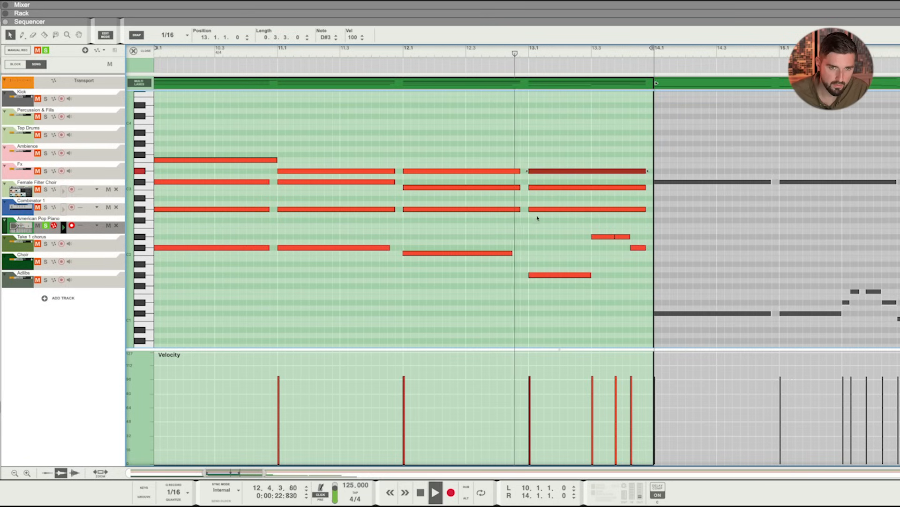
{"action": "key", "text": "space"}
{"action": "left_click_drag", "start_coordinate": [600, 228], "coordinate": [612, 245]}
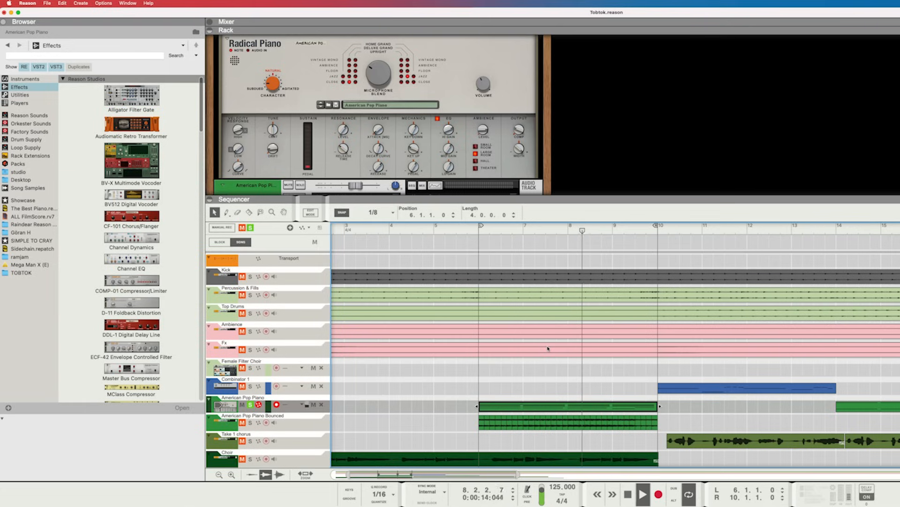
Step: Split the bounced American Pop Piano clip at 7, 8, 9 and 9.3, and transpose all its pieces up 12 semitones
{"action": "key", "text": "space"}
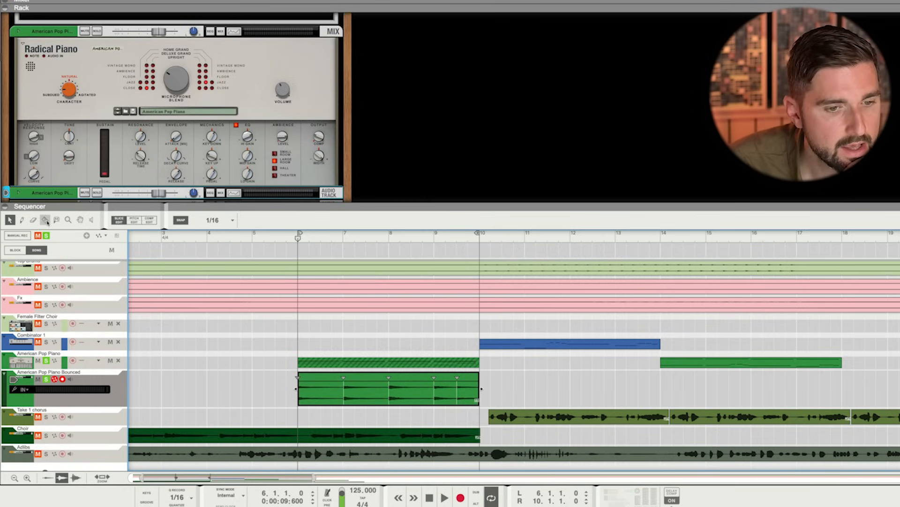
{"action": "left_click", "coordinate": [347, 386]}
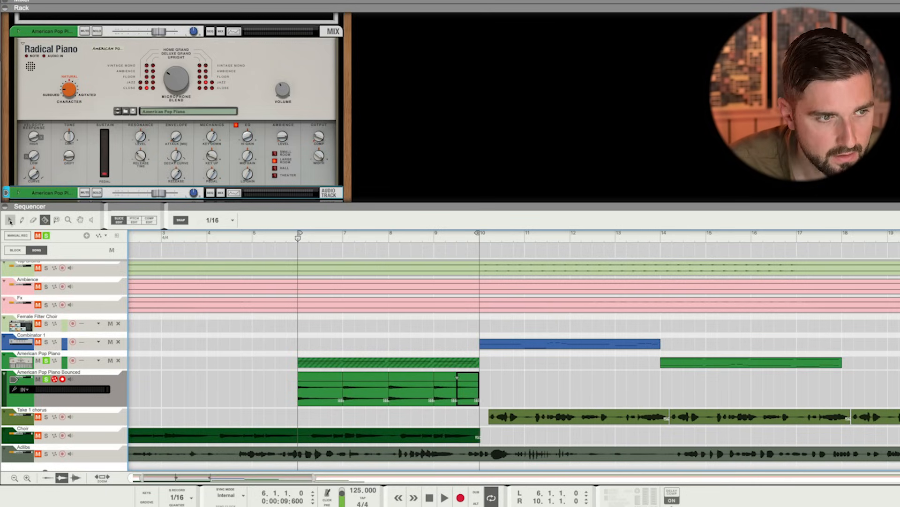
{"action": "left_click", "coordinate": [325, 387]}
{"action": "key", "text": "space"}
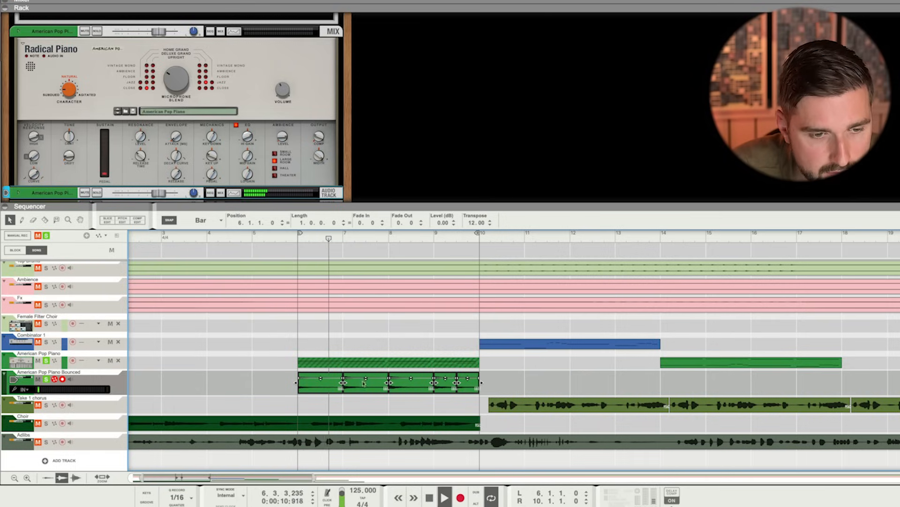
Step: Unfold the bounced piano's audio track device in the rack and show its insert effects
{"action": "scroll", "coordinate": [85, 180], "scroll_direction": "up", "scroll_amount": 10}
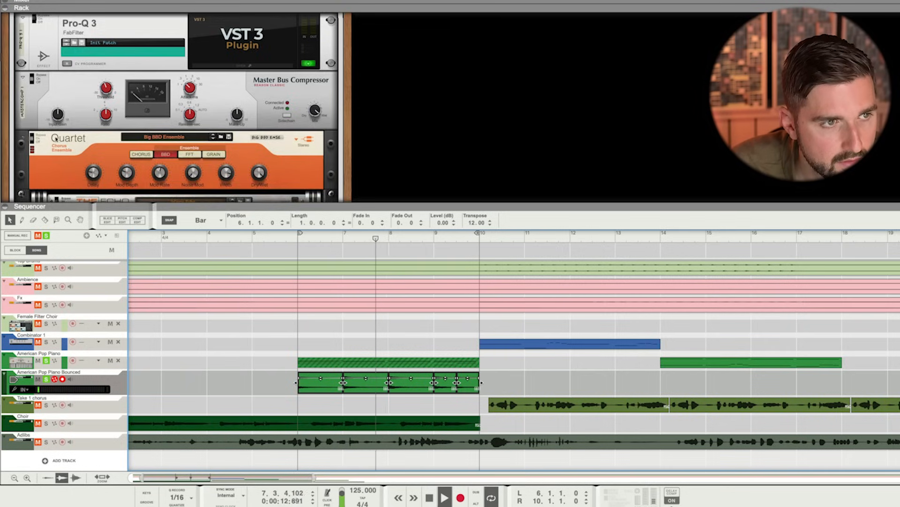
{"action": "scroll", "coordinate": [39, 79], "scroll_direction": "up", "scroll_amount": 5}
{"action": "left_click", "coordinate": [18, 32]}
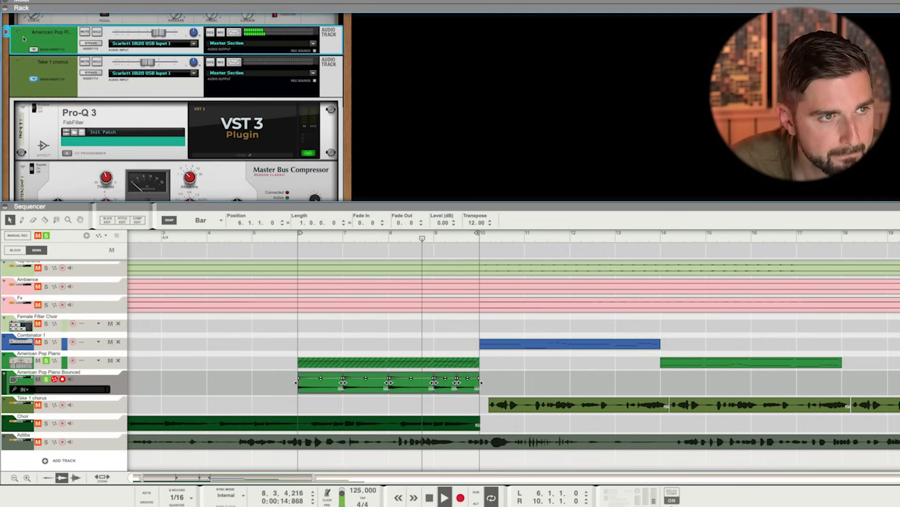
{"action": "left_click", "coordinate": [33, 49]}
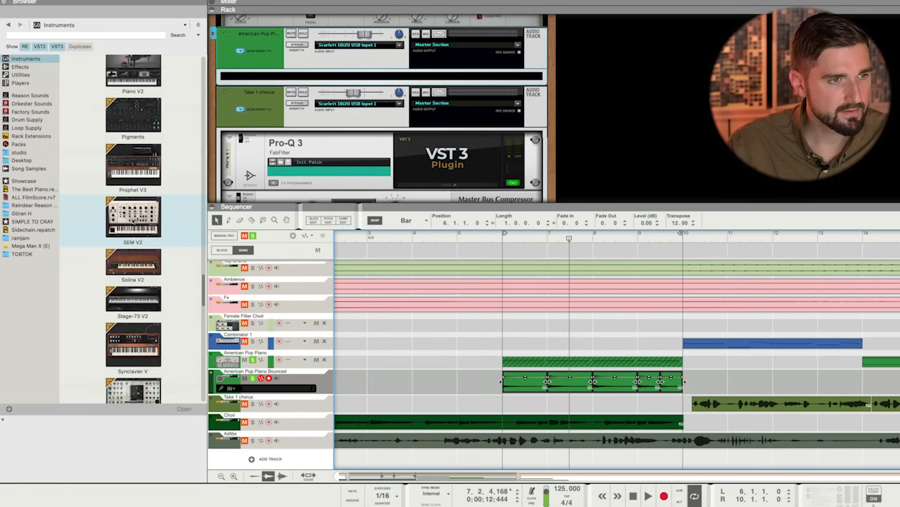
{"action": "scroll", "coordinate": [141, 219], "scroll_direction": "up", "scroll_amount": 10}
{"action": "scroll", "coordinate": [158, 238], "scroll_direction": "up", "scroll_amount": 2}
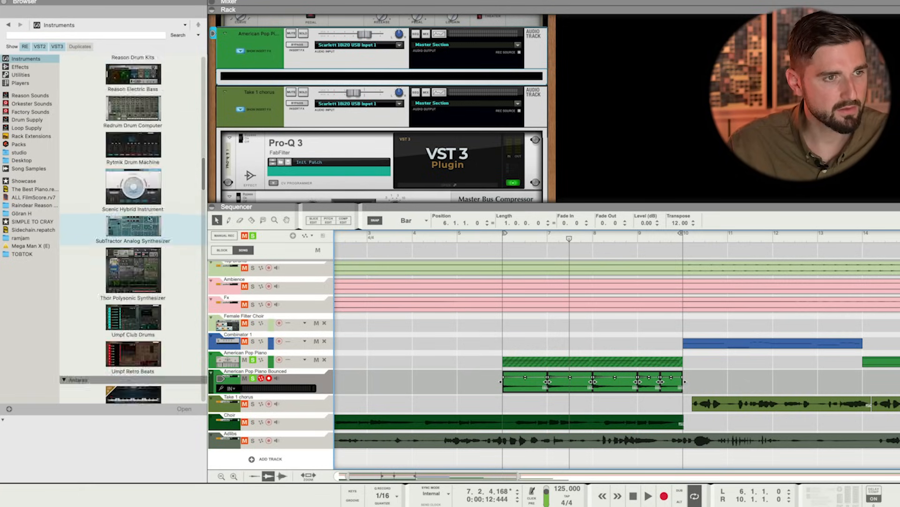
{"action": "scroll", "coordinate": [159, 237], "scroll_direction": "down", "scroll_amount": 5}
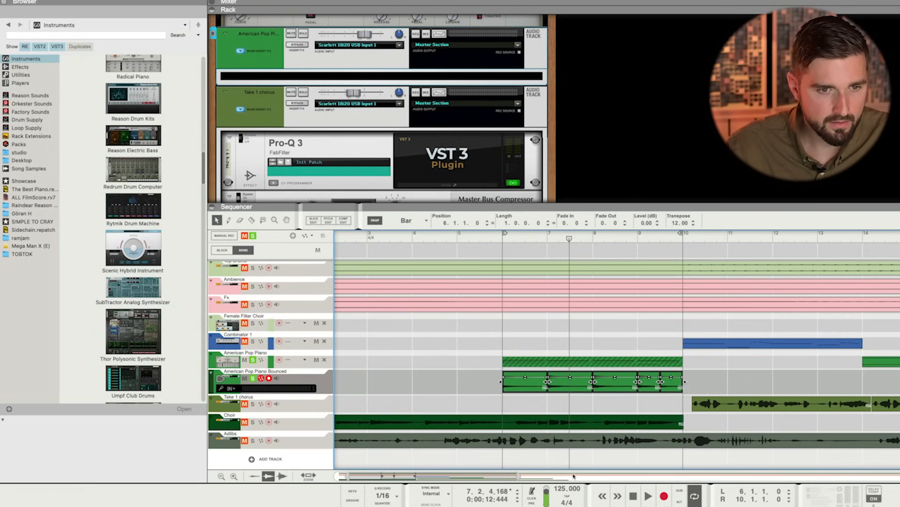
Step: With snap at 1/16, shorten the first American Pop Piano Bounced clip at bar 6 to a length of 0.0.2.0
{"action": "left_click", "coordinate": [521, 382]}
{"action": "left_click", "coordinate": [403, 221]}
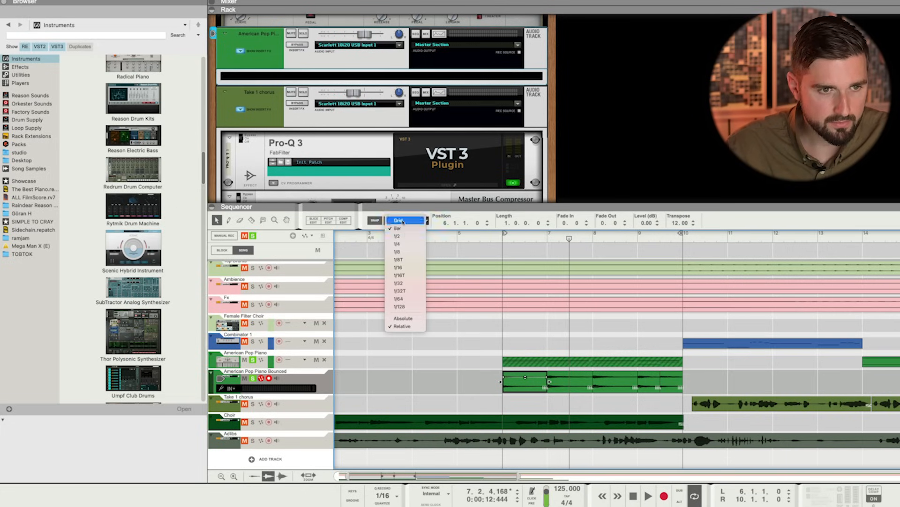
{"action": "left_click", "coordinate": [406, 268]}
{"action": "left_click_drag", "start_coordinate": [549, 381], "coordinate": [509, 381]}
Step: Set the snap to 1/8 and duplicate the short bounced piano clip repeatedly to fill bars 6 to 10
{"action": "left_click", "coordinate": [406, 221]}
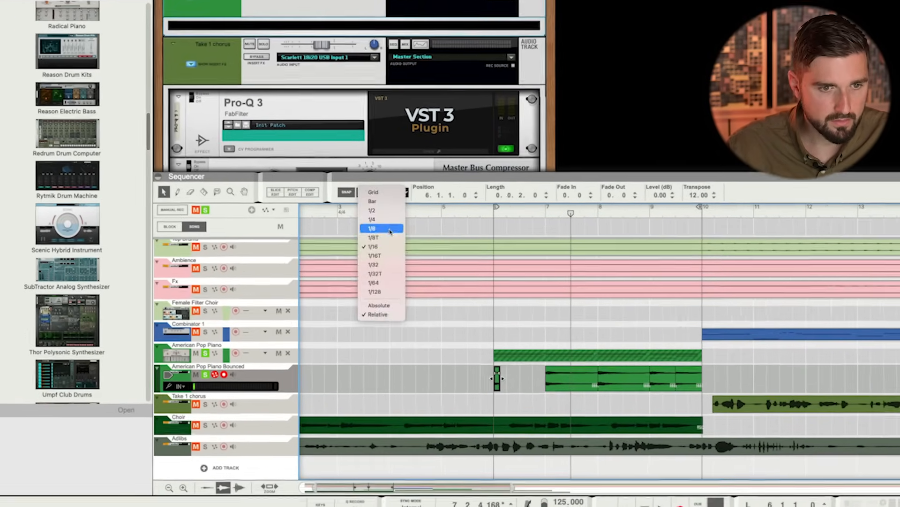
{"action": "left_click", "coordinate": [390, 229]}
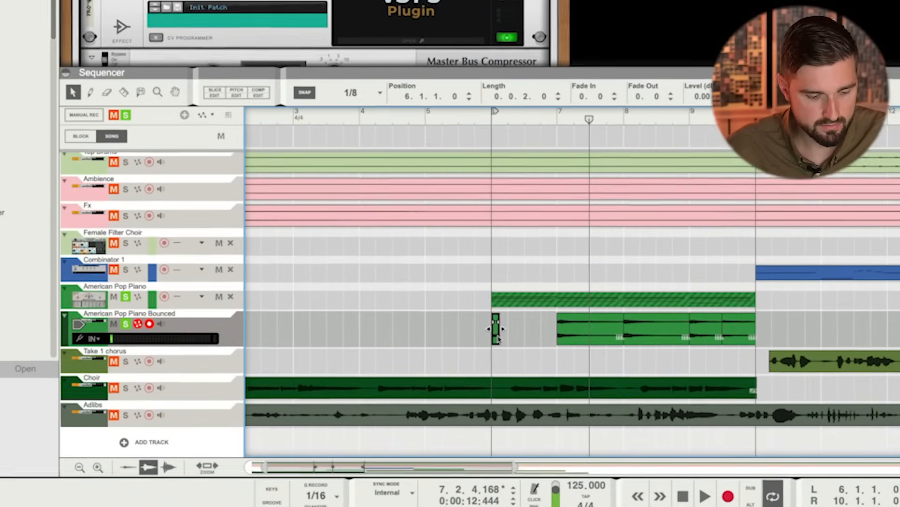
{"action": "key", "text": "super+d"}
{"action": "key", "text": "super+d"}
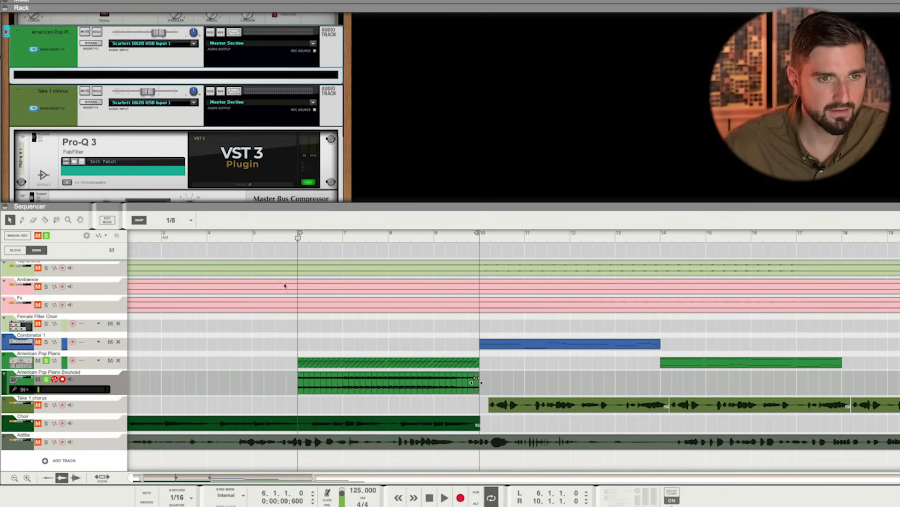
{"action": "left_click", "coordinate": [158, 32]}
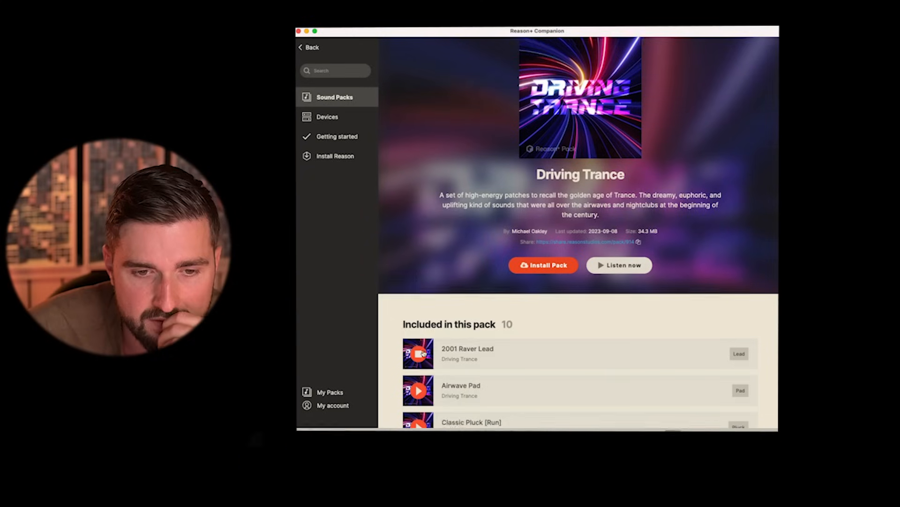
Step: In Reason+ Companion, audition 2001 Raver Lead, Airwave Pad, High Roller Bass [Run] and Pandoras Box Synth from the Driving Trance pack
{"action": "left_click", "coordinate": [415, 348]}
{"action": "scroll", "coordinate": [406, 376], "scroll_direction": "down", "scroll_amount": 2}
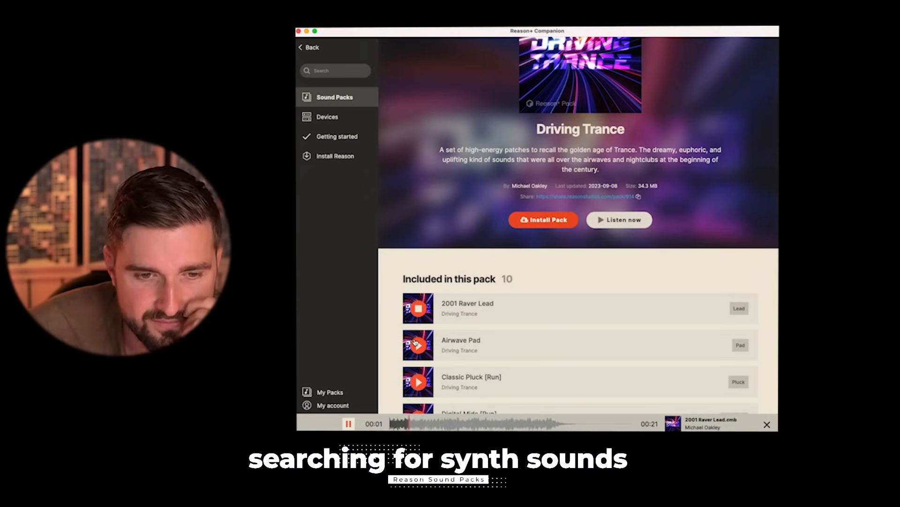
{"action": "left_click", "coordinate": [415, 345]}
{"action": "scroll", "coordinate": [412, 319], "scroll_direction": "down", "scroll_amount": 3}
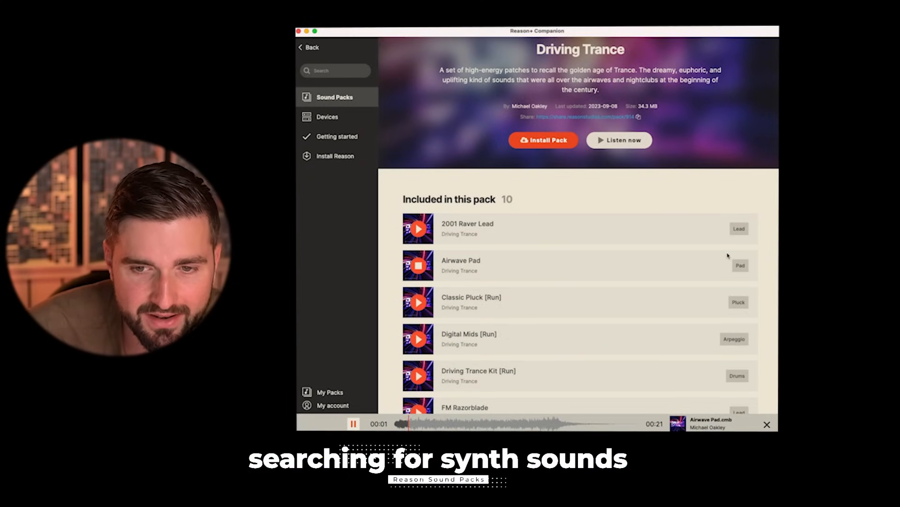
{"action": "scroll", "coordinate": [594, 174], "scroll_direction": "down", "scroll_amount": 5}
{"action": "left_click", "coordinate": [418, 246]}
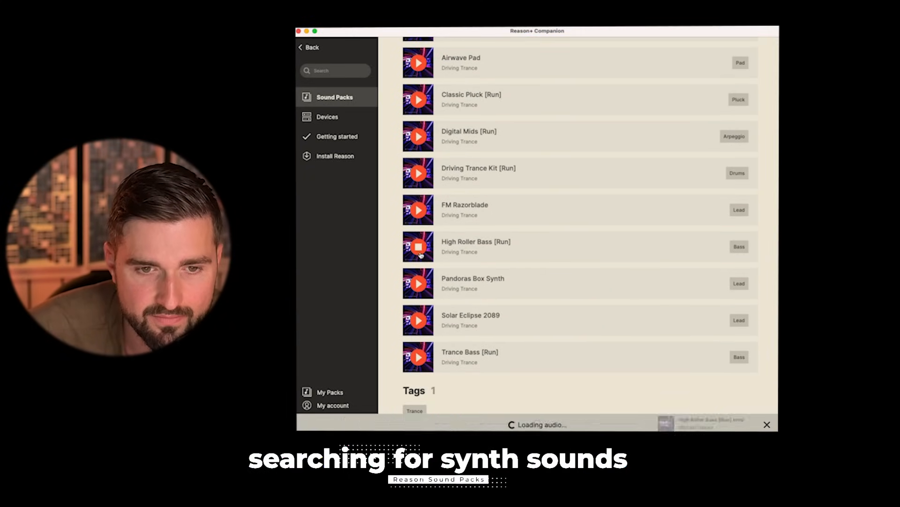
{"action": "left_click", "coordinate": [420, 280]}
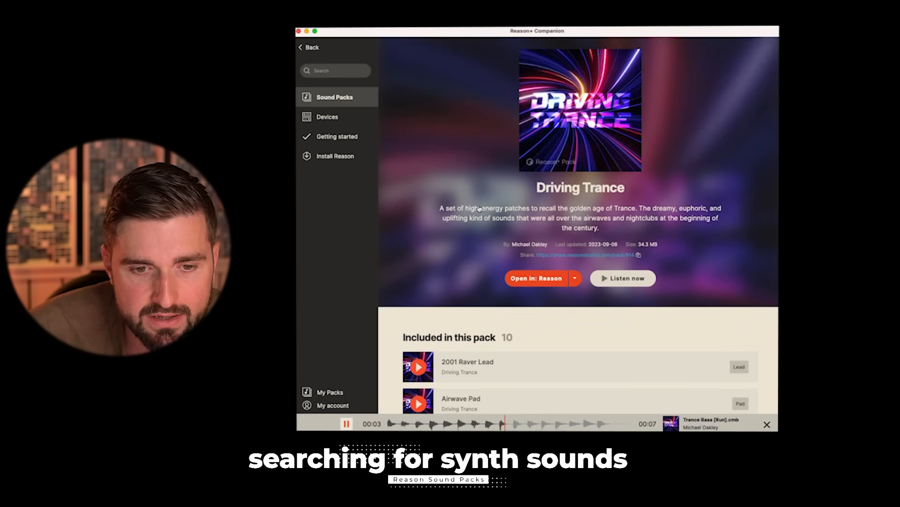
Step: Return to the sound pack overview, open the 90s Dance Synths pack and audition its 303 Mid Punch patch
{"action": "left_click", "coordinate": [309, 47]}
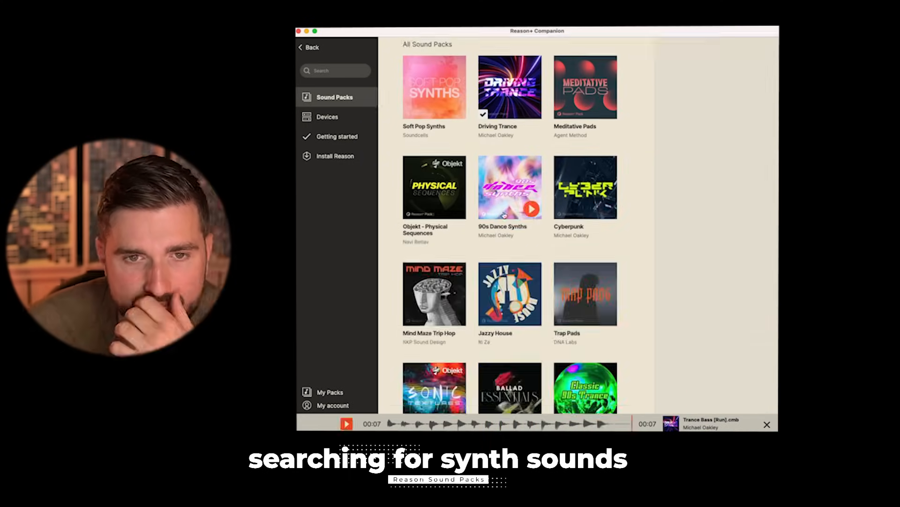
{"action": "scroll", "coordinate": [505, 202], "scroll_direction": "up", "scroll_amount": 1}
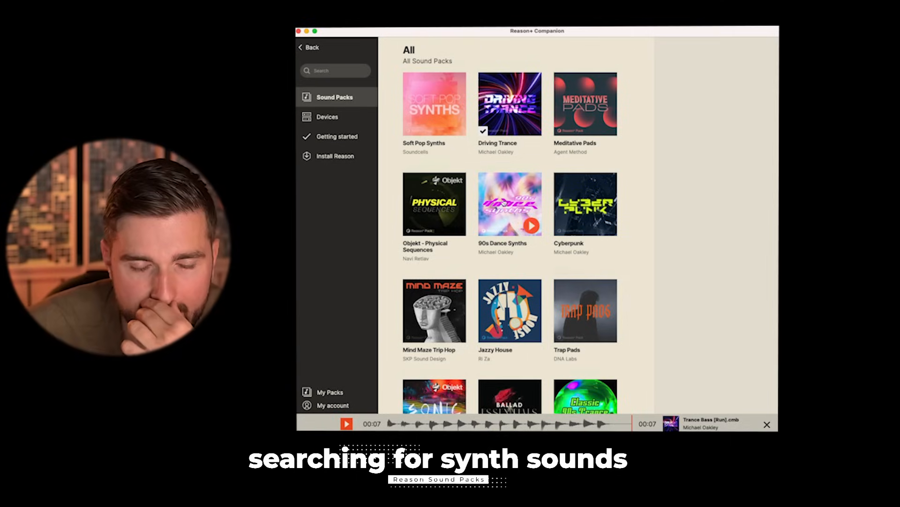
{"action": "left_click", "coordinate": [535, 188]}
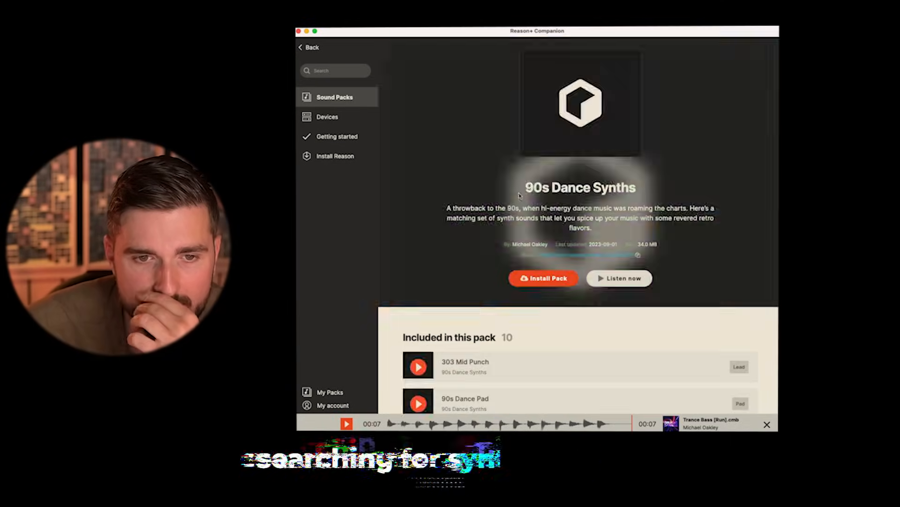
{"action": "scroll", "coordinate": [506, 281], "scroll_direction": "down", "scroll_amount": 1}
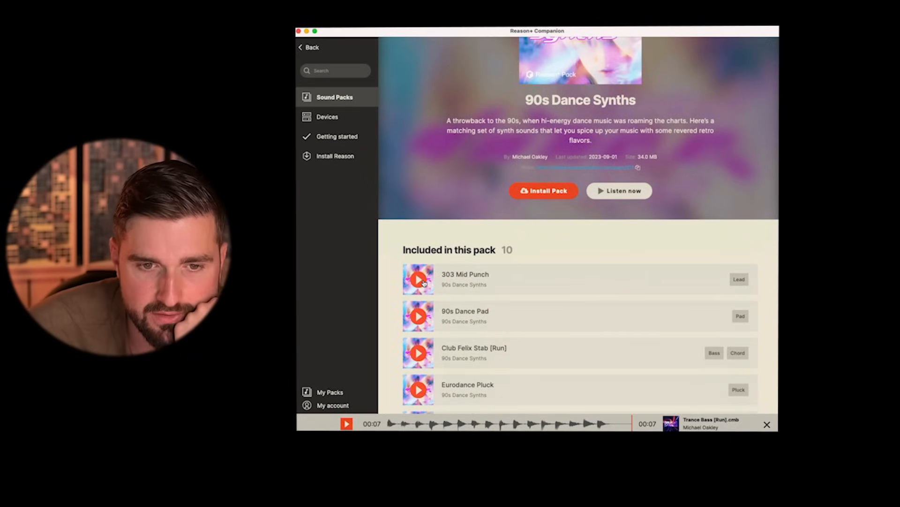
{"action": "left_click", "coordinate": [419, 280]}
{"action": "scroll", "coordinate": [441, 253], "scroll_direction": "down", "scroll_amount": 5}
{"action": "scroll", "coordinate": [460, 224], "scroll_direction": "up", "scroll_amount": 2}
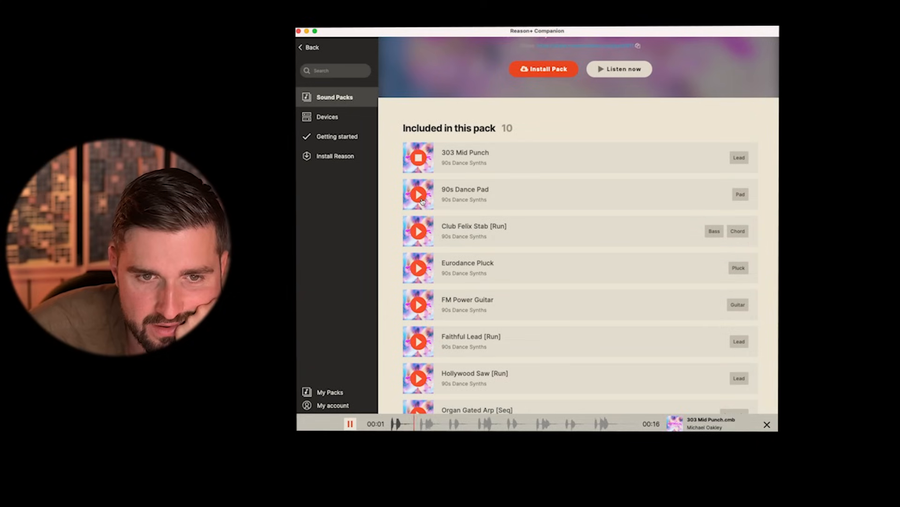
Step: Install the 90s Dance Synths pack while auditioning its 90s Dance Pad and Club Felix Stab [Run] patches
{"action": "left_click", "coordinate": [419, 195]}
{"action": "left_click", "coordinate": [558, 68]}
{"action": "left_click", "coordinate": [419, 231]}
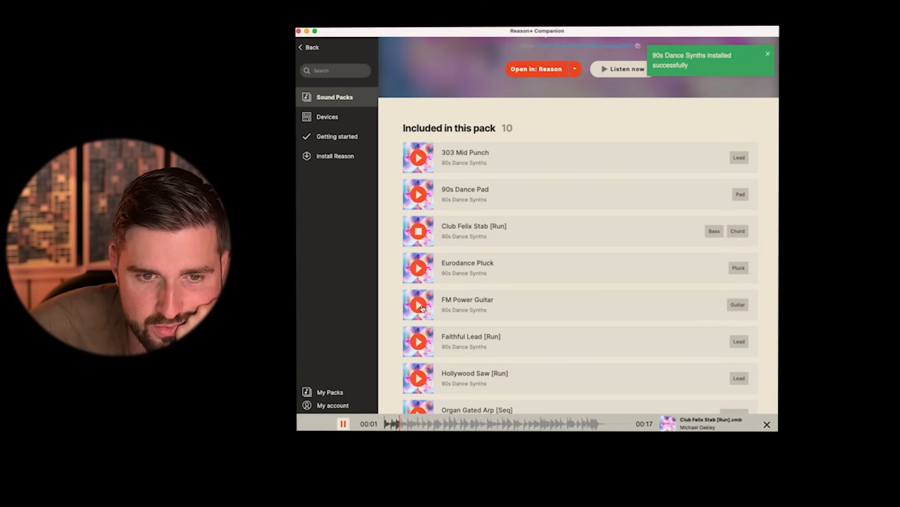
Step: Audition the Faithful Lead [Run], Organ Gated Arp [Seq], Rave Hit [Run] and Trancegate 1995 [Seq] patches, and stop the preview
{"action": "scroll", "coordinate": [422, 310], "scroll_direction": "down", "scroll_amount": 1}
{"action": "left_click", "coordinate": [419, 323]}
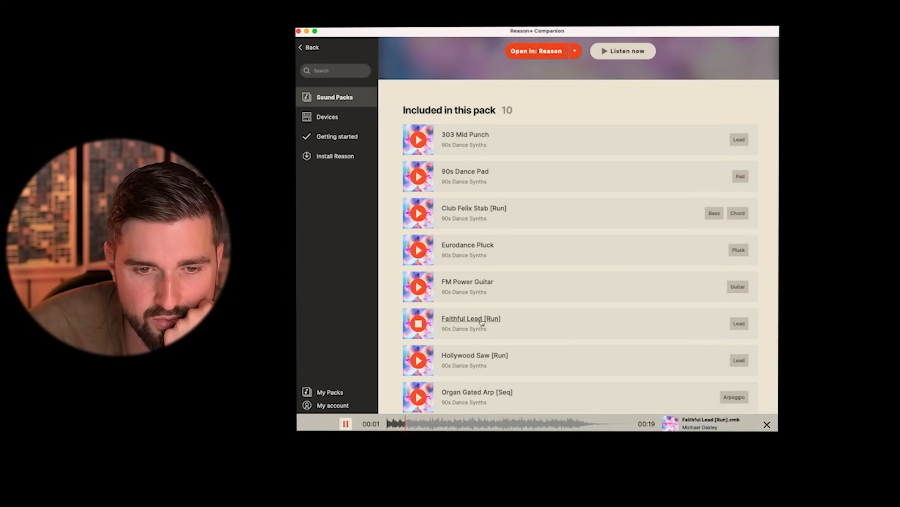
{"action": "scroll", "coordinate": [481, 321], "scroll_direction": "down", "scroll_amount": 3}
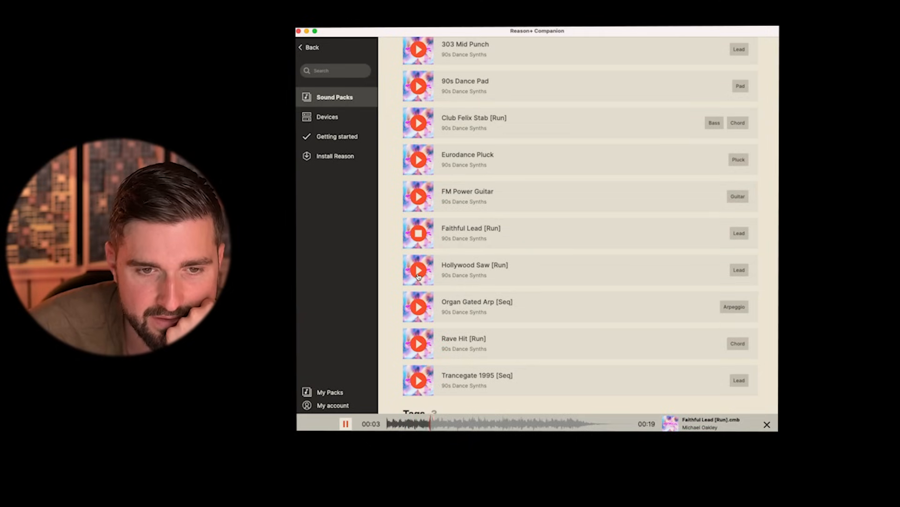
{"action": "left_click", "coordinate": [420, 311]}
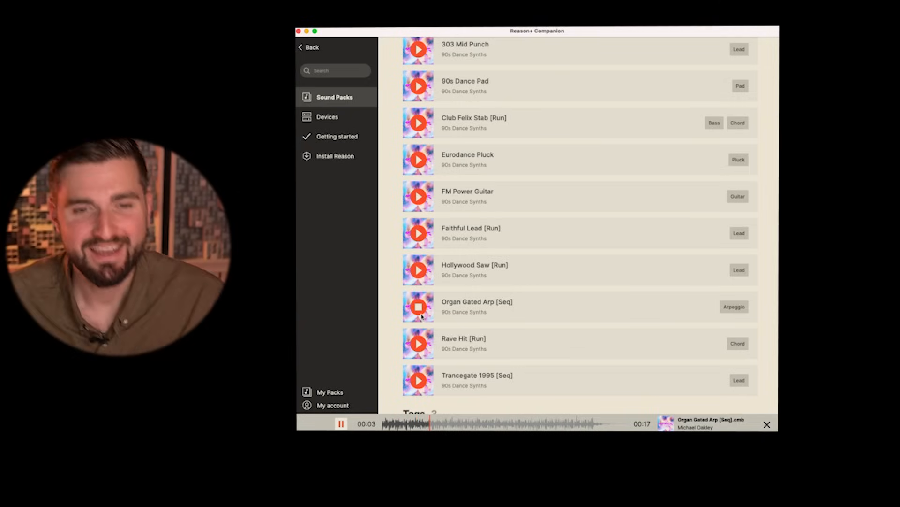
{"action": "left_click", "coordinate": [419, 314]}
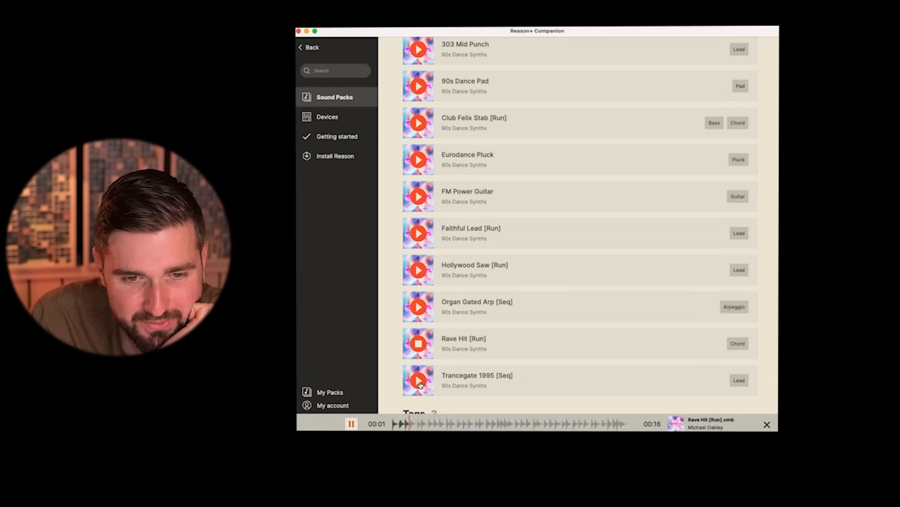
{"action": "left_click", "coordinate": [419, 380]}
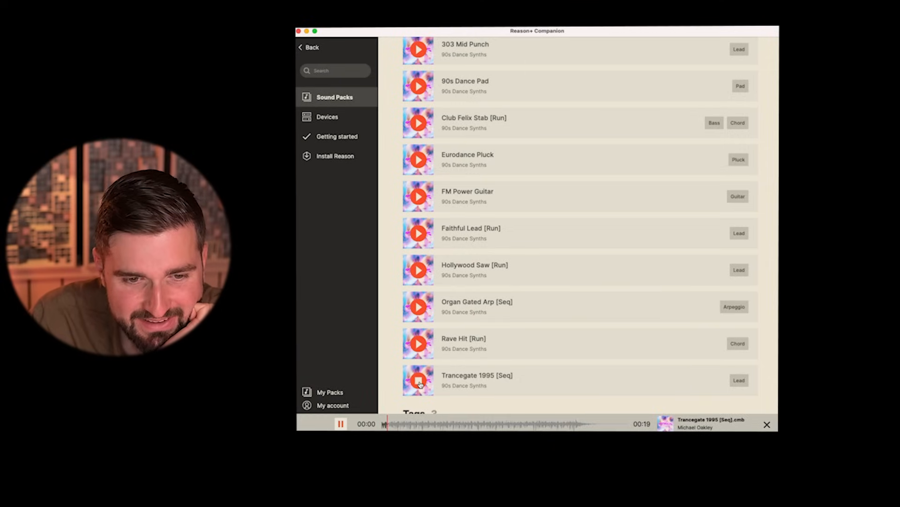
{"action": "left_click", "coordinate": [419, 380]}
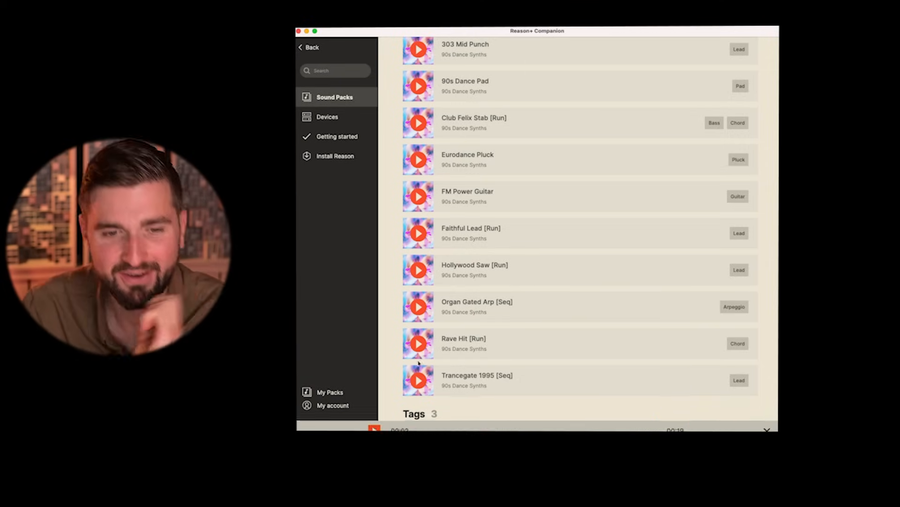
{"action": "scroll", "coordinate": [430, 318], "scroll_direction": "down", "scroll_amount": 2}
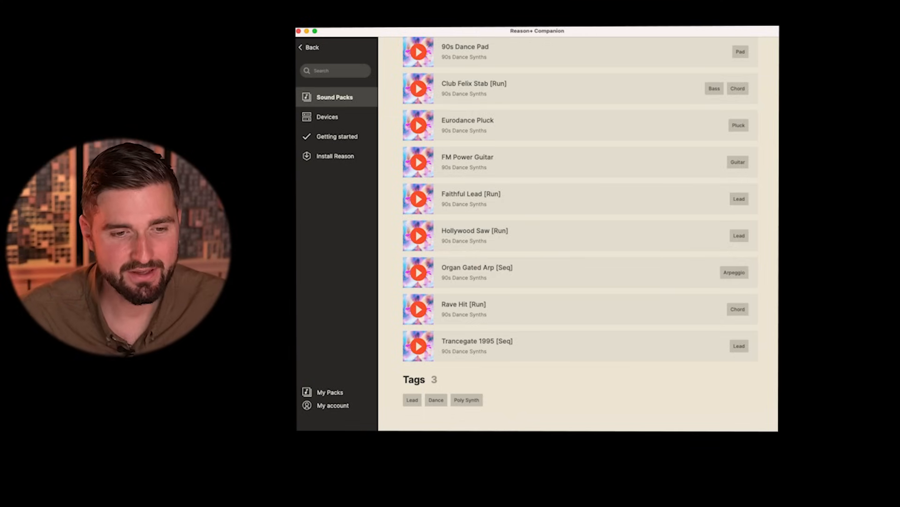
{"action": "scroll", "coordinate": [515, 375], "scroll_direction": "up", "scroll_amount": 10}
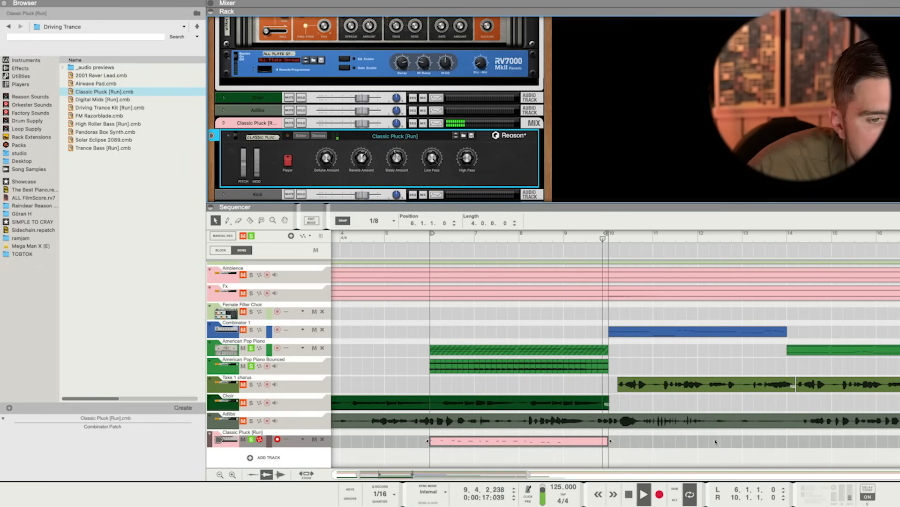
Step: In Reason, select the American Pop Piano Bounced track and look through the available effects, including the Antares group
{"action": "left_click", "coordinate": [298, 367]}
{"action": "left_click", "coordinate": [20, 68]}
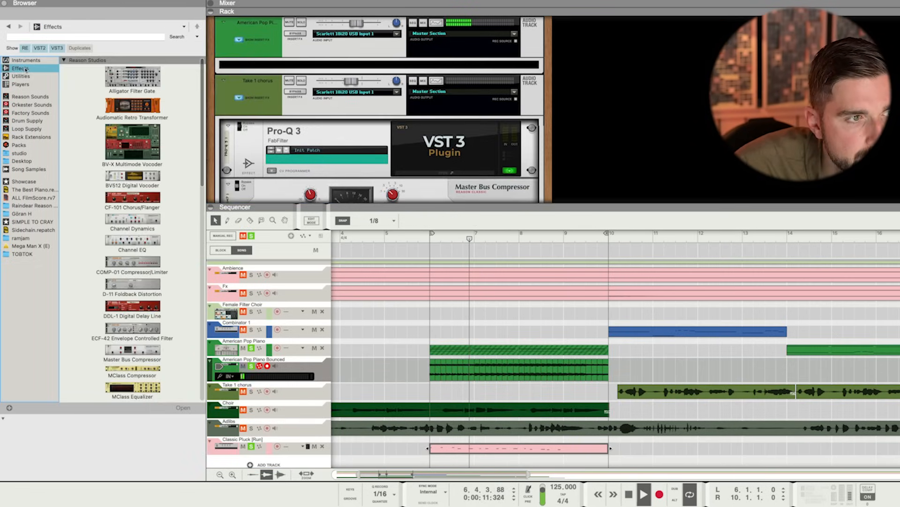
{"action": "scroll", "coordinate": [131, 211], "scroll_direction": "down", "scroll_amount": 10}
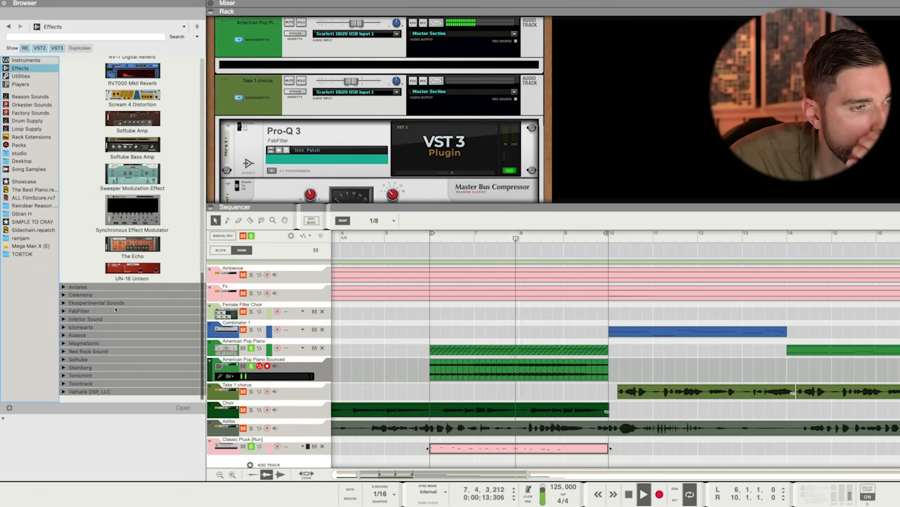
{"action": "scroll", "coordinate": [133, 211], "scroll_direction": "up", "scroll_amount": 1}
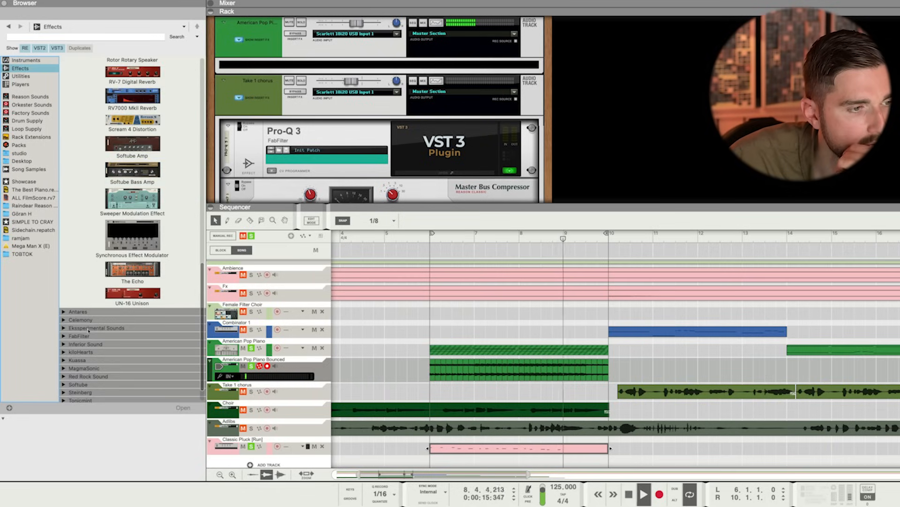
{"action": "left_click", "coordinate": [75, 311]}
{"action": "scroll", "coordinate": [70, 280], "scroll_direction": "down", "scroll_amount": 3}
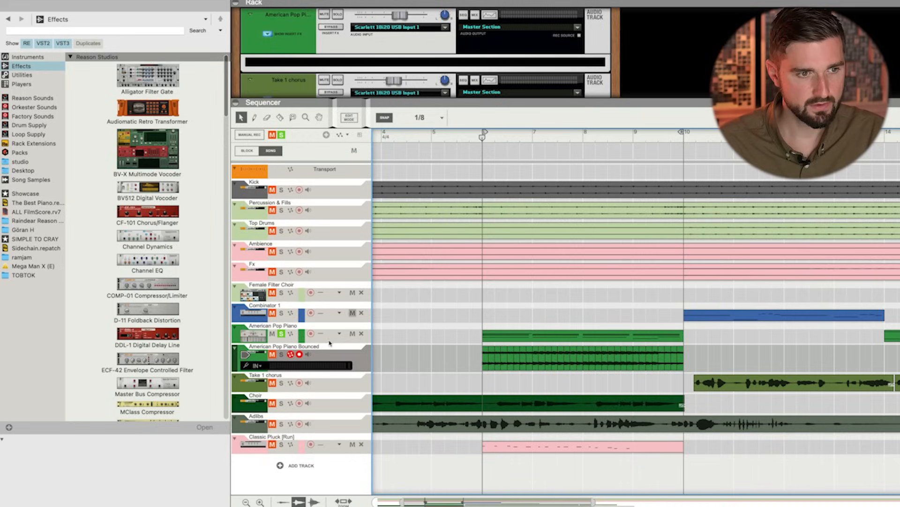
Step: Select the American Pop Piano track and inspect its Radical Piano settings in the rack
{"action": "left_click", "coordinate": [237, 337]}
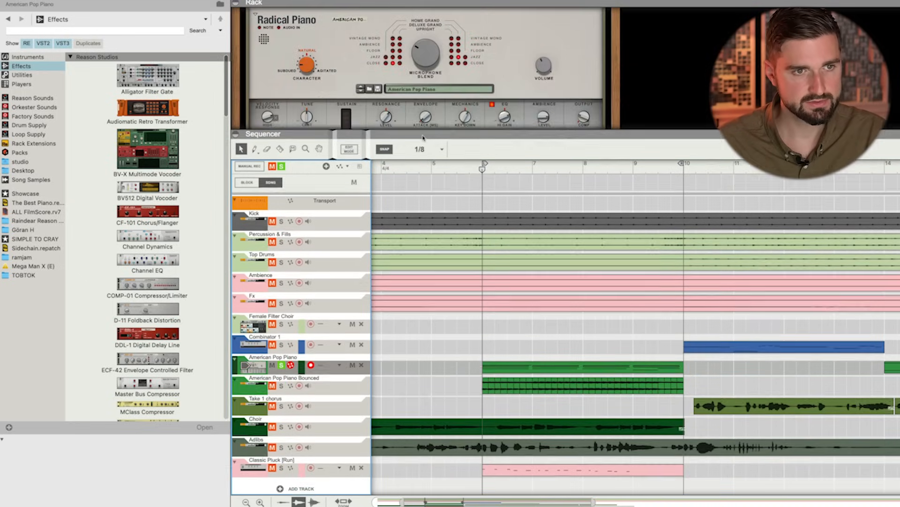
{"action": "scroll", "coordinate": [539, 116], "scroll_direction": "up", "scroll_amount": 5}
{"action": "scroll", "coordinate": [539, 116], "scroll_direction": "down", "scroll_amount": 8}
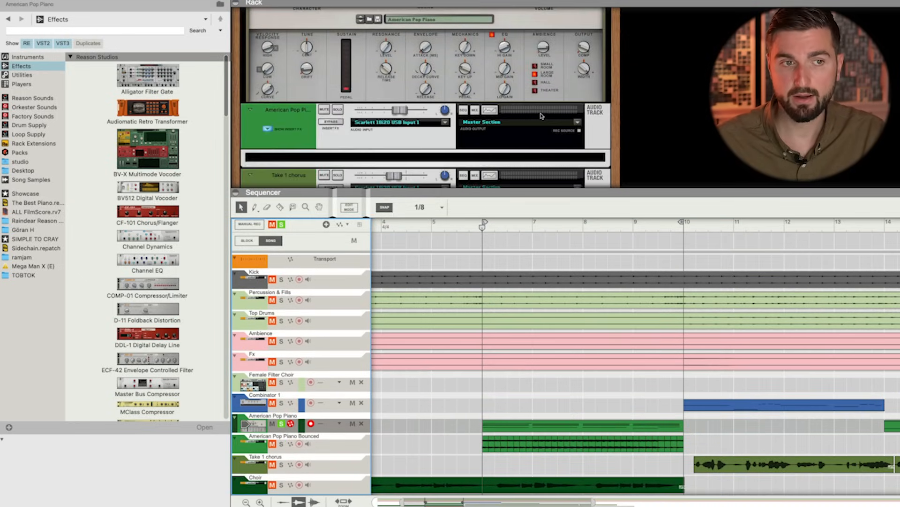
{"action": "scroll", "coordinate": [541, 115], "scroll_direction": "up", "scroll_amount": 1}
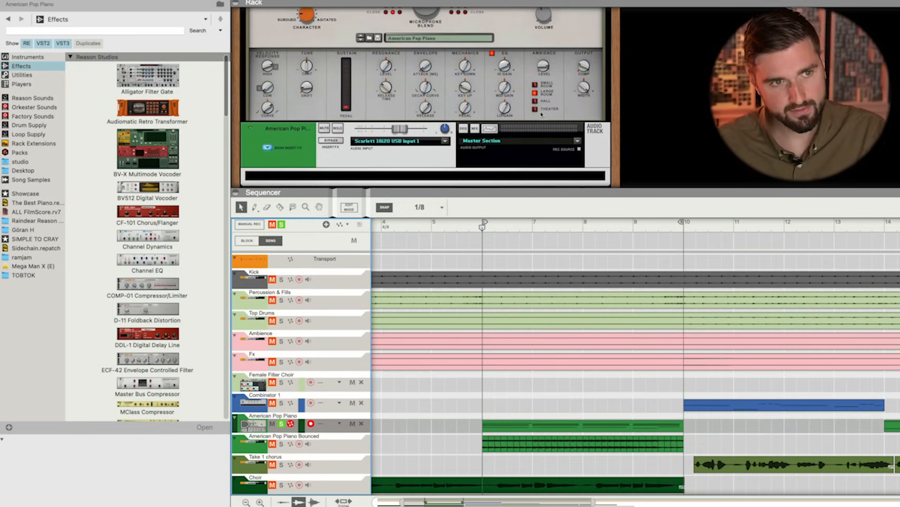
Step: Listen to the looped bars 6 to 10 with Pump's Basic Sidechain patch on the bounced piano
{"action": "scroll", "coordinate": [541, 114], "scroll_direction": "up", "scroll_amount": 2}
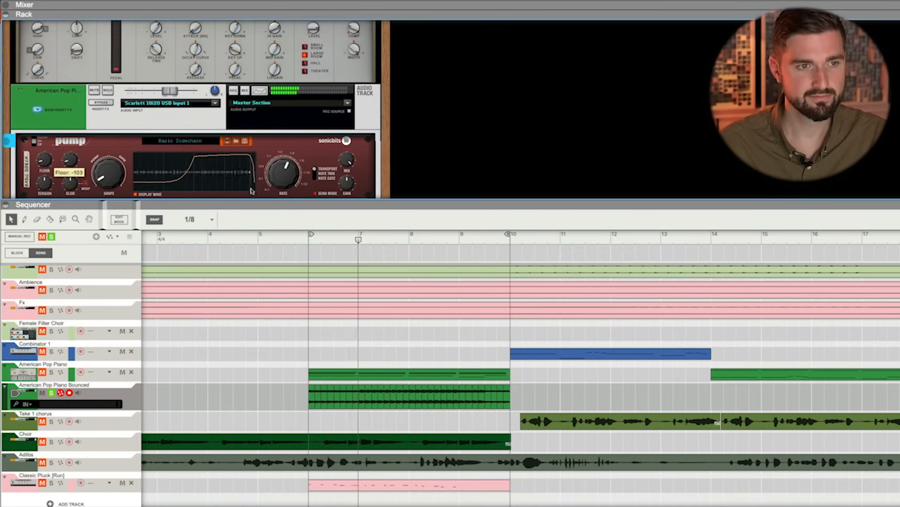
{"action": "scroll", "coordinate": [433, 355], "scroll_direction": "down", "scroll_amount": 1}
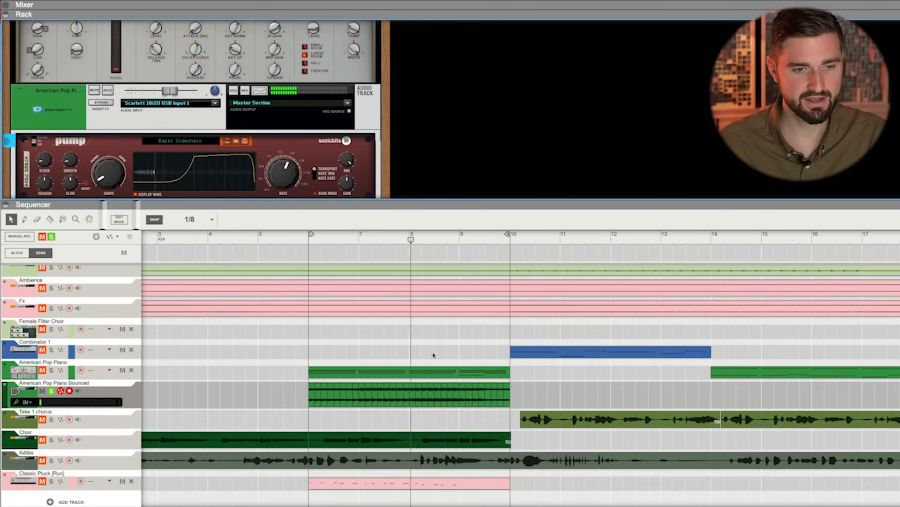
{"action": "key", "text": "space"}
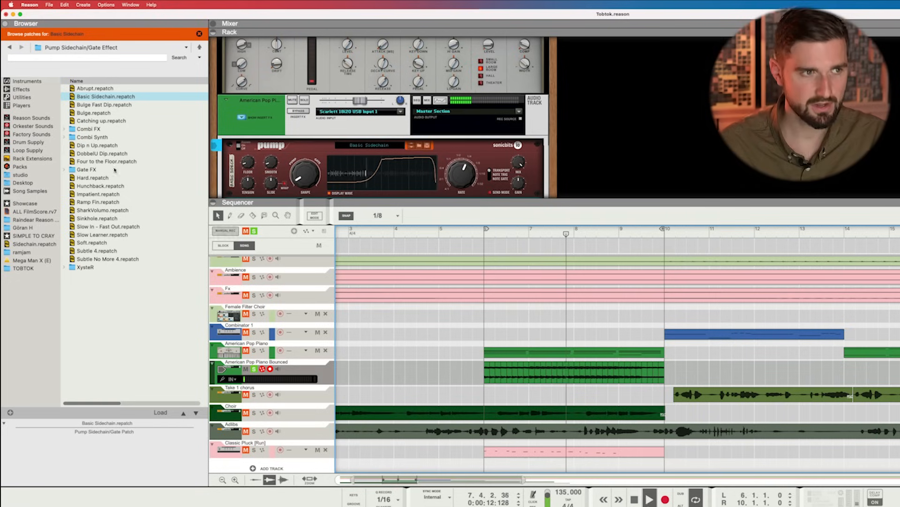
Step: Stop playback, search the effects for "gate", and add kHs Trance Gate after Pump on the bounced piano track
{"action": "key", "text": "space"}
{"action": "left_click", "coordinate": [19, 89]}
{"action": "left_click", "coordinate": [26, 57]}
{"action": "type", "text": "gate"}
{"action": "key", "text": "Return"}
{"action": "left_click_drag", "start_coordinate": [97, 132], "coordinate": [368, 196]}
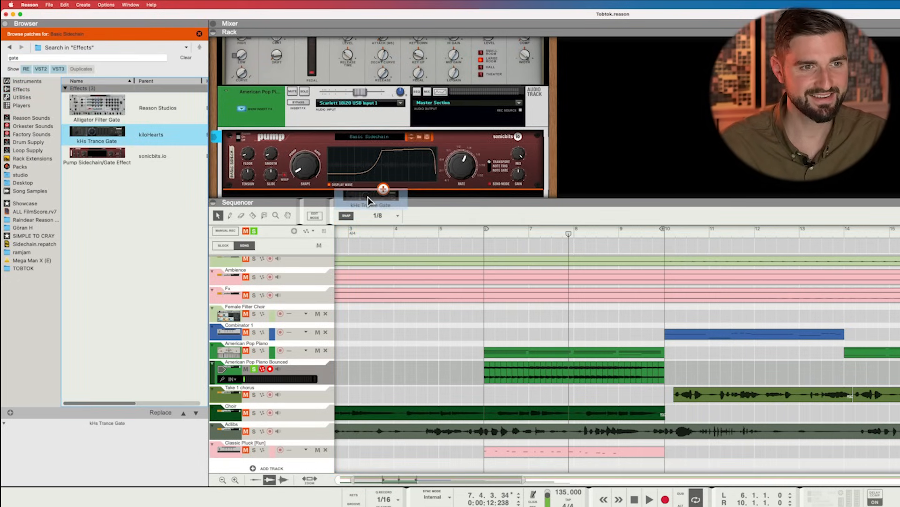
Step: Listen to the bounced piano from bar 6 through Pump and Trance Gate, and inspect Pump's Floor setting
{"action": "left_click", "coordinate": [488, 234]}
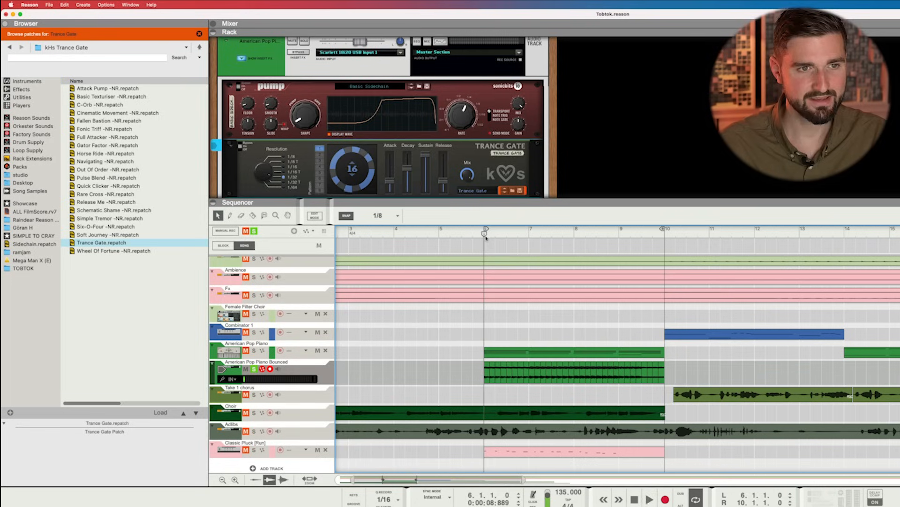
{"action": "key", "text": "space"}
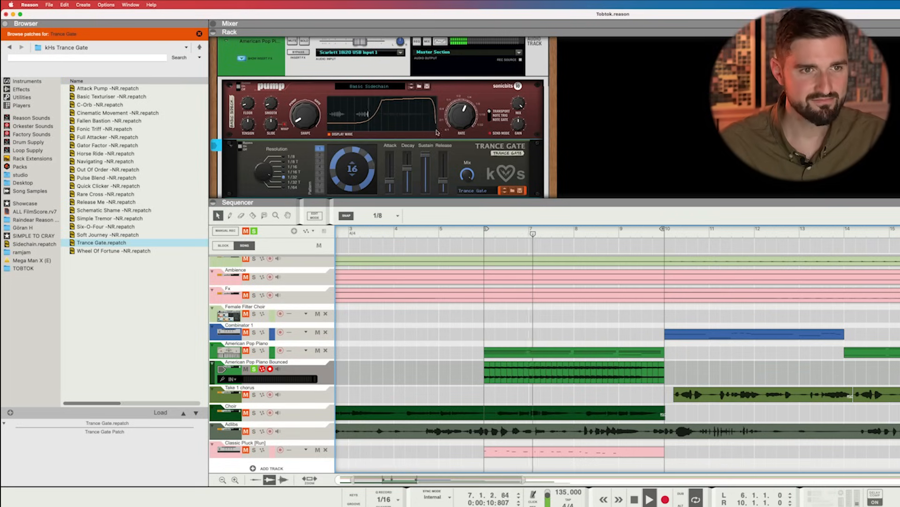
{"action": "left_click", "coordinate": [248, 105]}
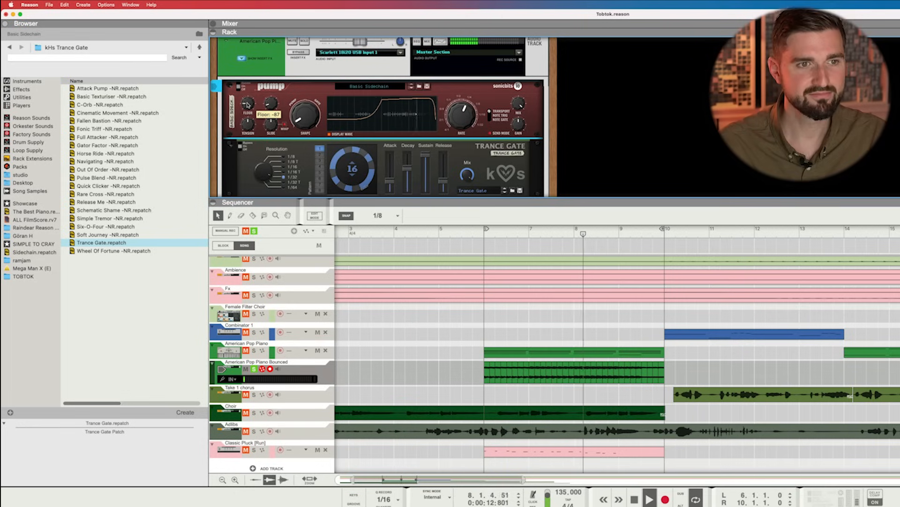
{"action": "scroll", "coordinate": [490, 284], "scroll_direction": "down", "scroll_amount": 1}
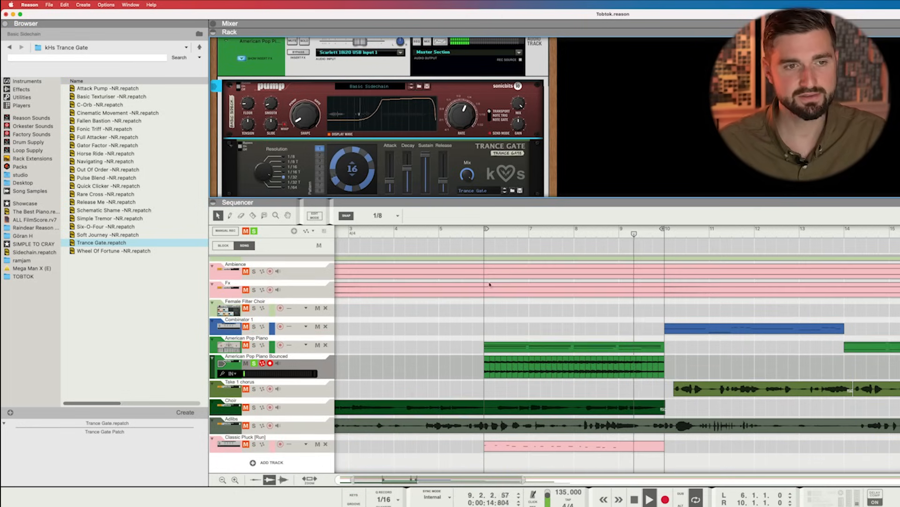
{"action": "scroll", "coordinate": [490, 283], "scroll_direction": "up", "scroll_amount": 3}
Step: Play the bounced piano from bar 6 and adjust the Audiomatic Retro Transformer's Transform amount by ear, trying 0%
{"action": "left_click", "coordinate": [21, 89]}
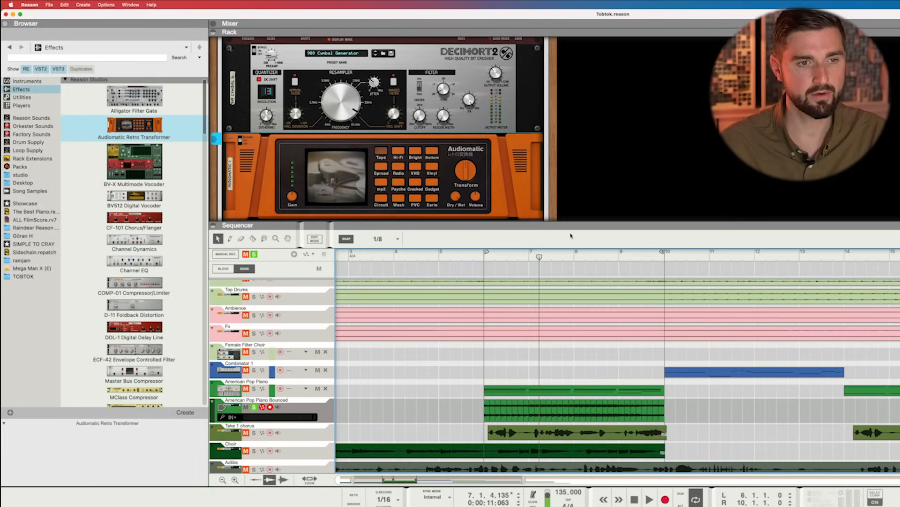
{"action": "left_click_drag", "start_coordinate": [547, 256], "coordinate": [486, 267]}
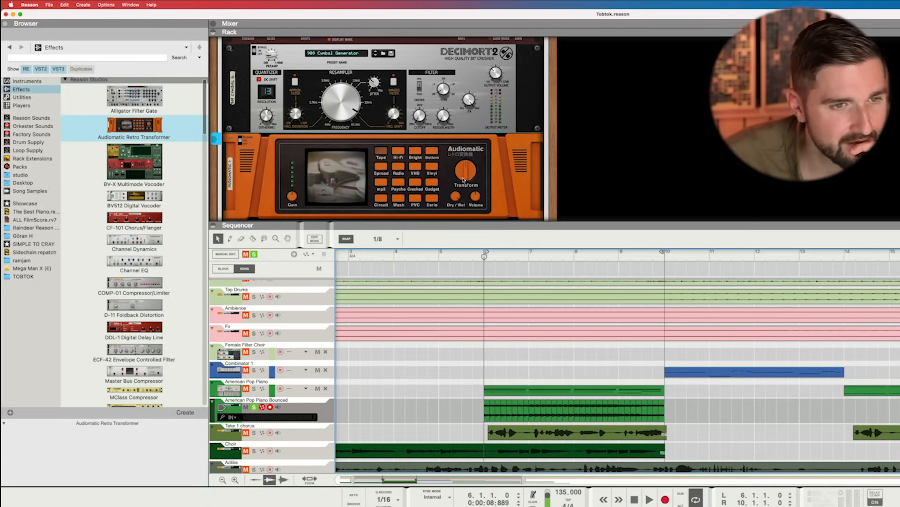
{"action": "key", "text": "space"}
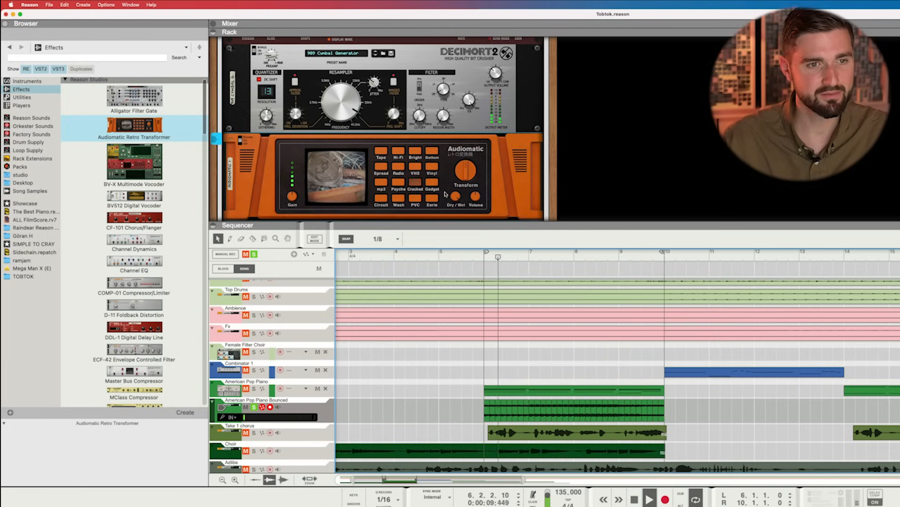
{"action": "left_click_drag", "start_coordinate": [471, 176], "coordinate": [474, 184]}
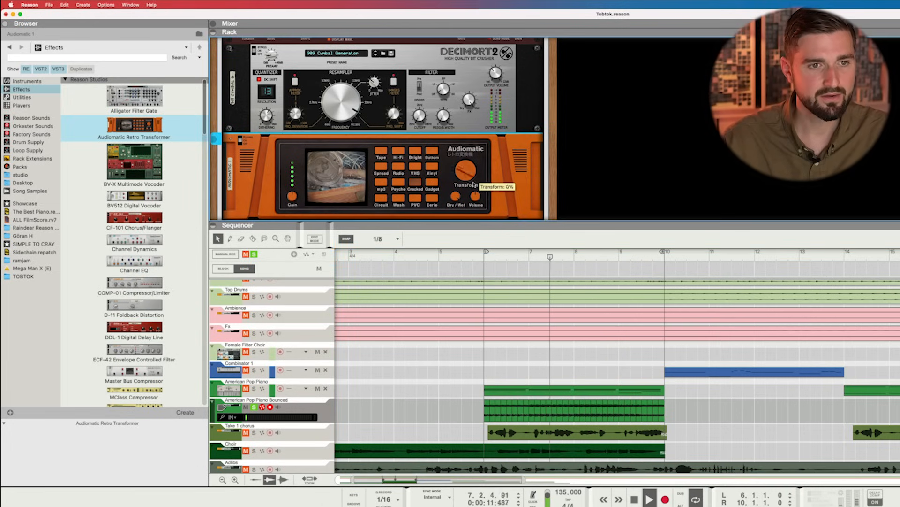
{"action": "right_click", "coordinate": [470, 172]}
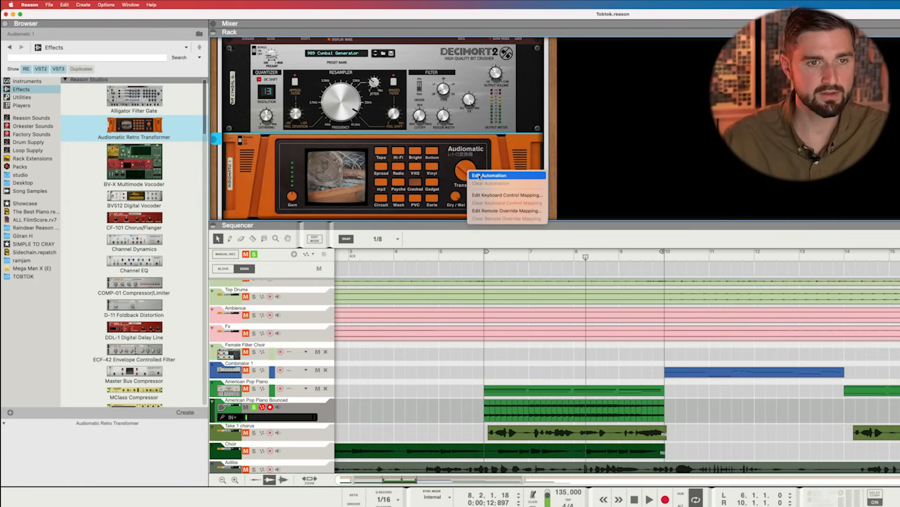
{"action": "left_click", "coordinate": [460, 173]}
{"action": "key", "text": "space"}
{"action": "left_click_drag", "start_coordinate": [467, 174], "coordinate": [455, 178]}
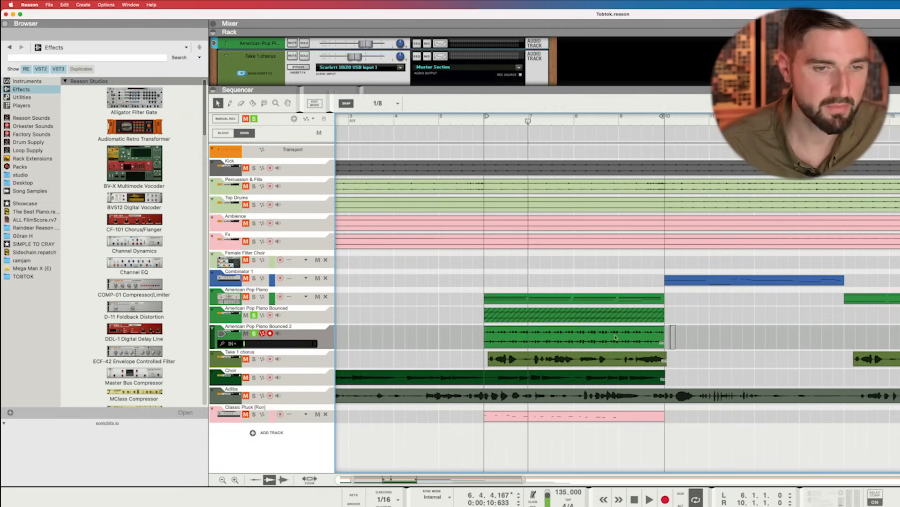
Step: Unsolo American Pop Piano Bounced 2, solo the original American Pop Piano, and play from just before bar 6
{"action": "left_click", "coordinate": [539, 318]}
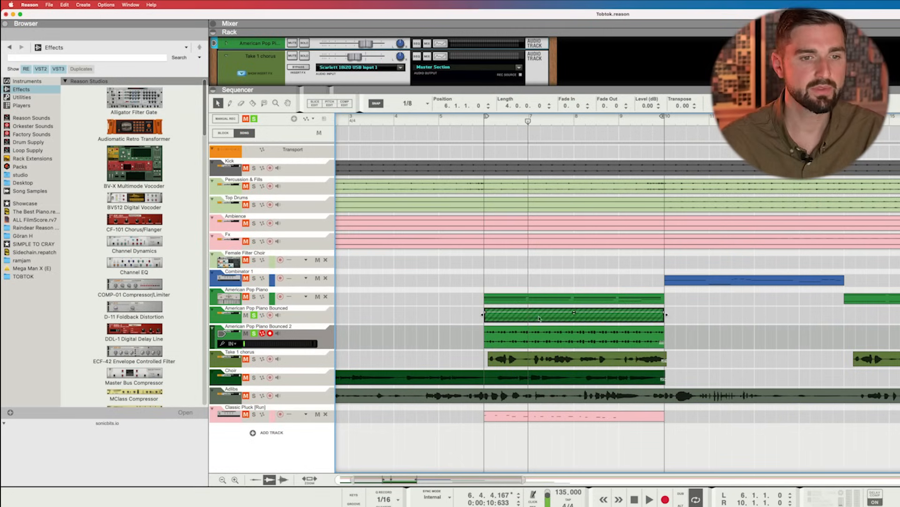
{"action": "left_click", "coordinate": [254, 334]}
{"action": "left_click", "coordinate": [226, 318]}
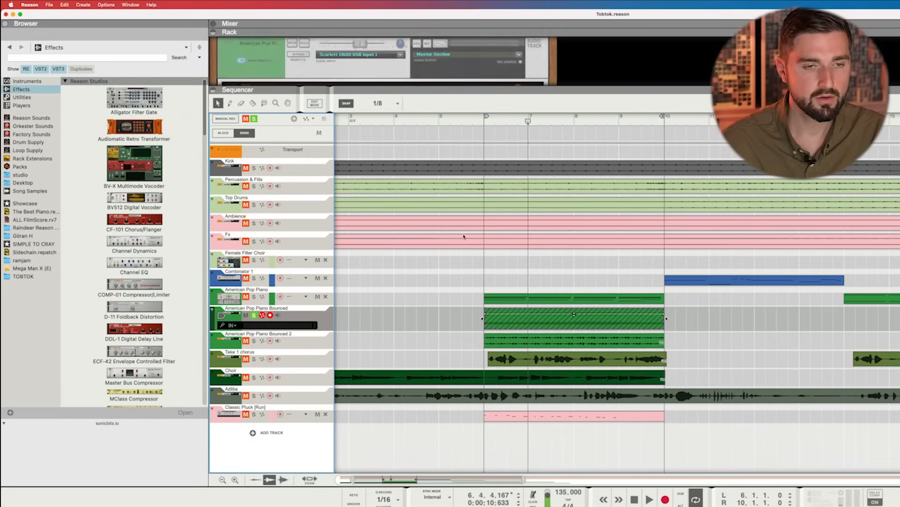
{"action": "left_click", "coordinate": [480, 117]}
{"action": "left_click", "coordinate": [253, 297]}
{"action": "key", "text": "space"}
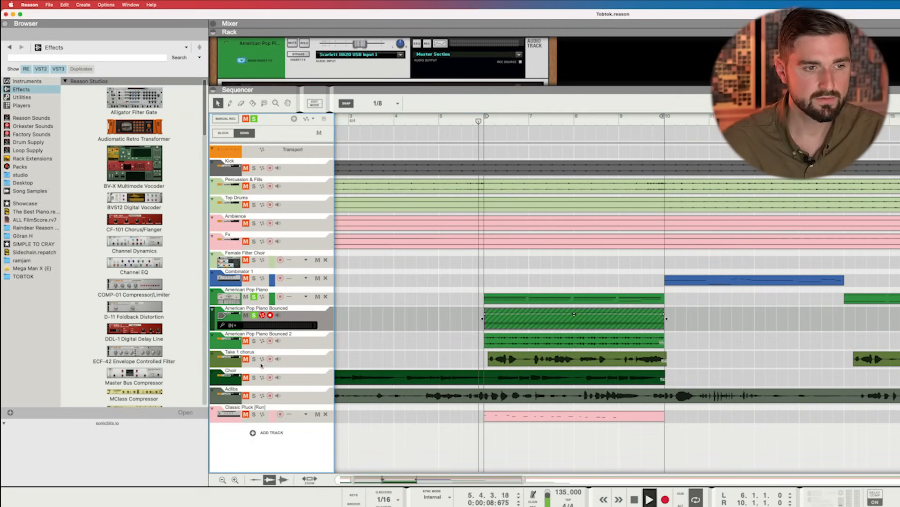
Step: Solo American Pop Piano Bounced 2 as well, set its level to 0.49 dB, and listen to the layered pianos
{"action": "left_click", "coordinate": [254, 340]}
{"action": "left_click", "coordinate": [219, 339]}
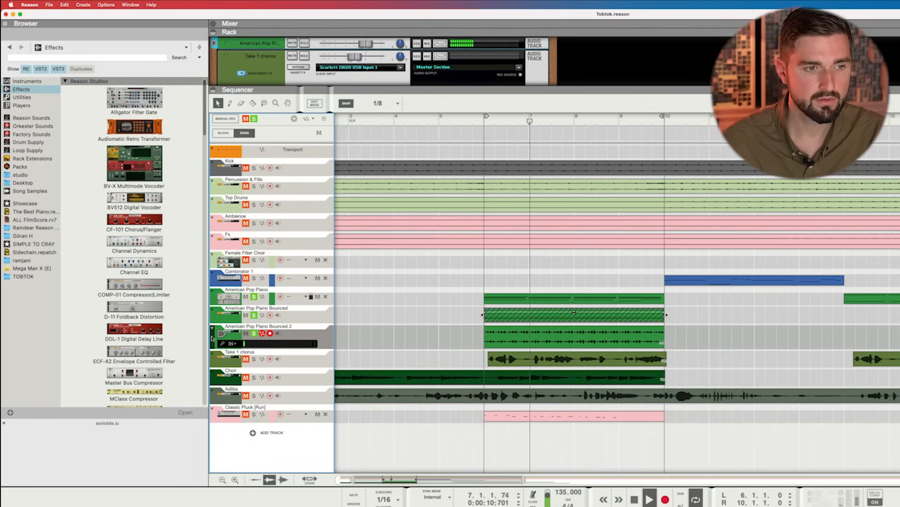
{"action": "left_click", "coordinate": [369, 45]}
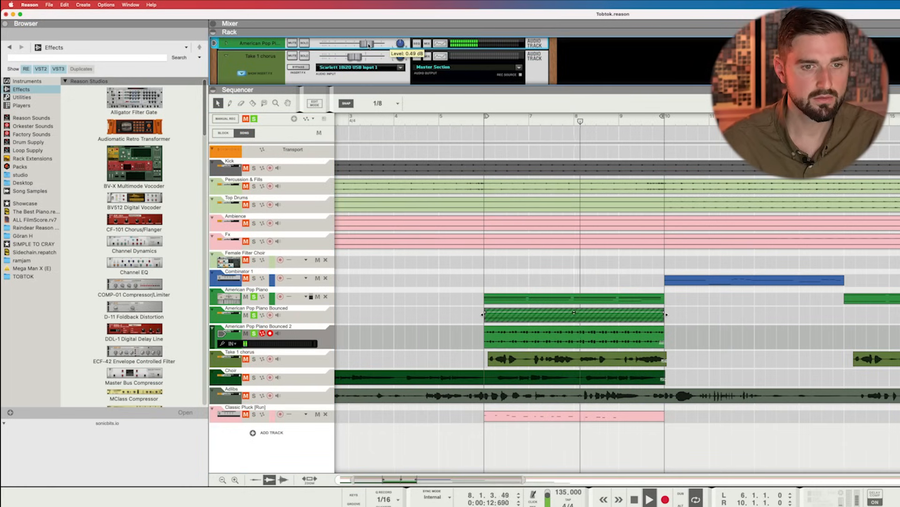
{"action": "left_click", "coordinate": [552, 332]}
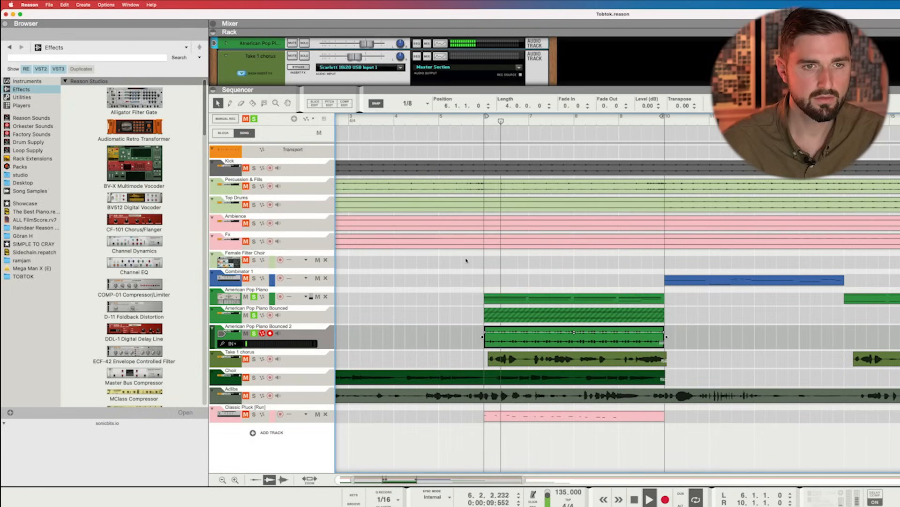
{"action": "key", "text": "space"}
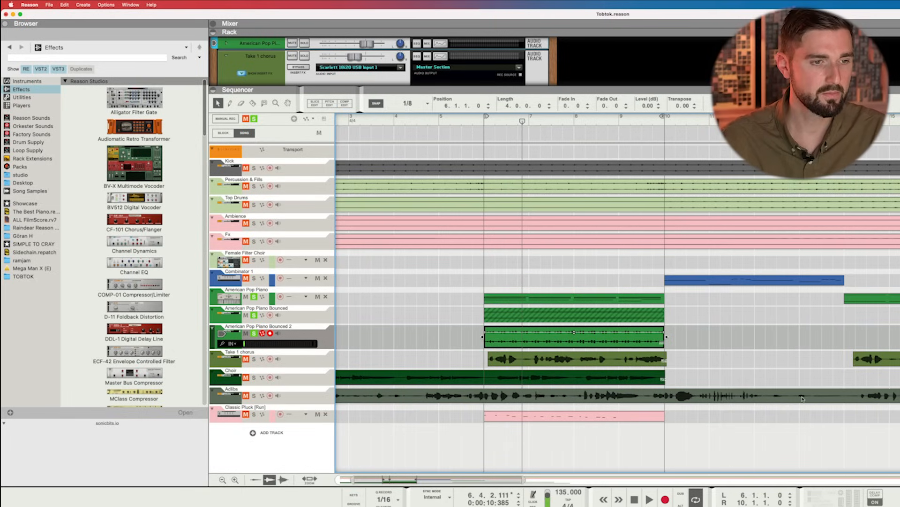
Step: Solo the Choir track and play it from the beginning of the song
{"action": "scroll", "coordinate": [803, 398], "scroll_direction": "left", "scroll_amount": 5}
{"action": "scroll", "coordinate": [428, 324], "scroll_direction": "up", "scroll_amount": 2}
{"action": "left_click", "coordinate": [418, 336]}
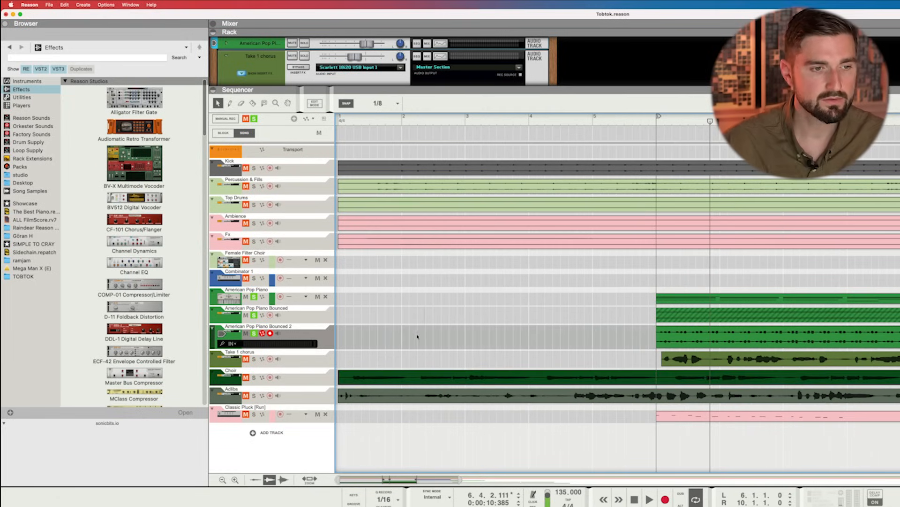
{"action": "left_click", "coordinate": [254, 377]}
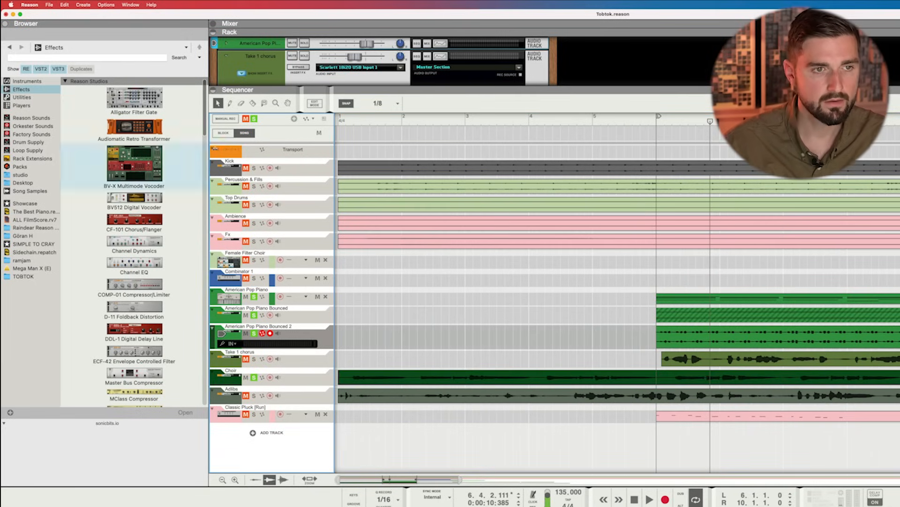
{"action": "left_click_drag", "start_coordinate": [425, 122], "coordinate": [295, 147]}
{"action": "key", "text": "space"}
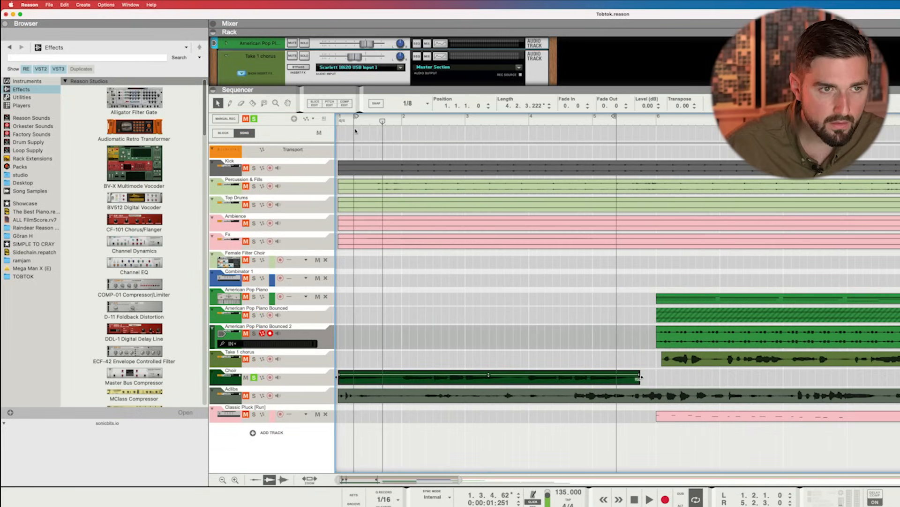
Step: Move the loop's left locator to bar 1 and listen to the Choir clip
{"action": "key", "text": "space"}
{"action": "left_click_drag", "start_coordinate": [355, 132], "coordinate": [339, 117]}
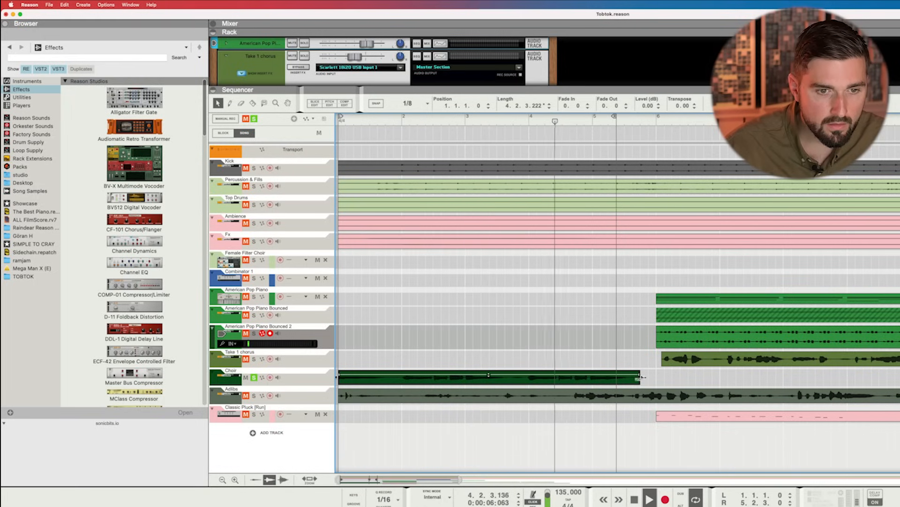
{"action": "key", "text": "space"}
Step: Open the Choir clip for pitch editing, tune its first note to C#3, and adjust the following three notes
{"action": "double_click", "coordinate": [636, 377]}
{"action": "key", "text": "space"}
{"action": "key", "text": "space"}
{"action": "left_click", "coordinate": [426, 281]}
{"action": "left_click_drag", "start_coordinate": [423, 330], "coordinate": [422, 345]}
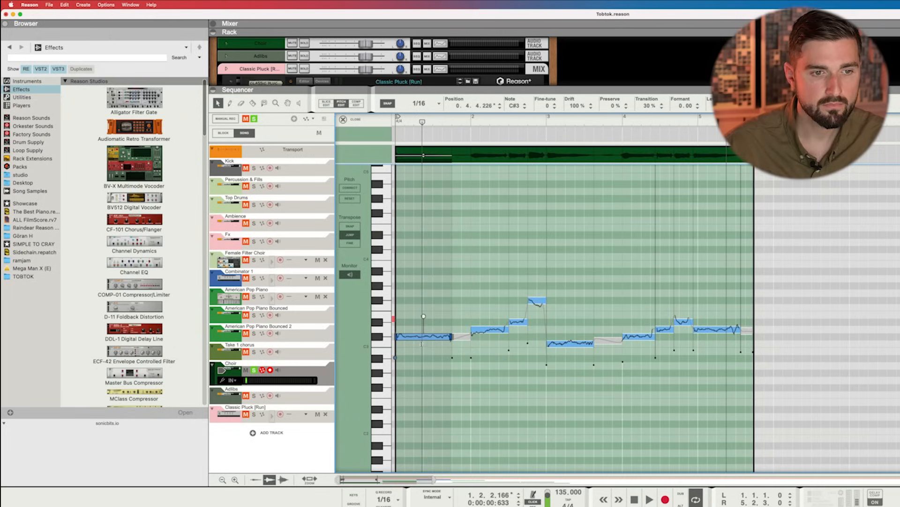
{"action": "left_click", "coordinate": [485, 331]}
{"action": "left_click", "coordinate": [518, 322]}
{"action": "left_click", "coordinate": [535, 302]}
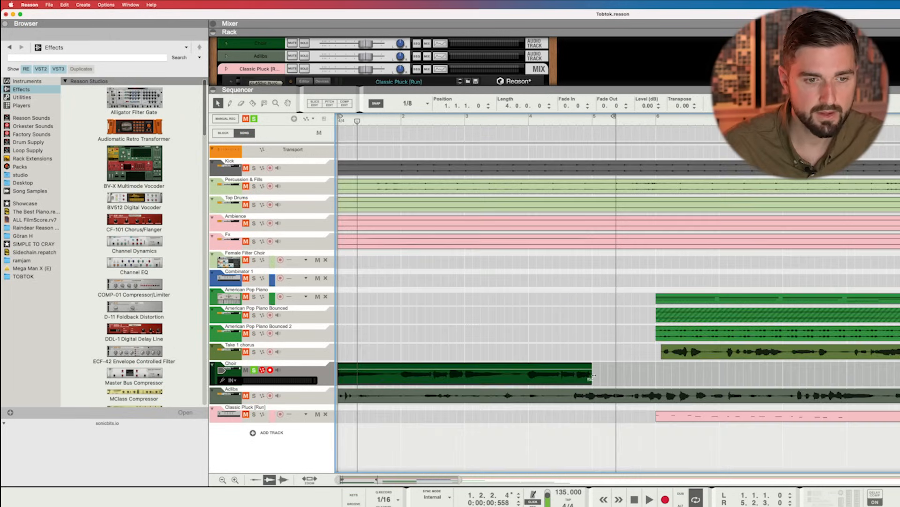
Step: Play the tuned Choir clip and move the loop's right locator to bar 5
{"action": "left_click_drag", "start_coordinate": [460, 480], "coordinate": [495, 479]}
{"action": "key", "text": "space"}
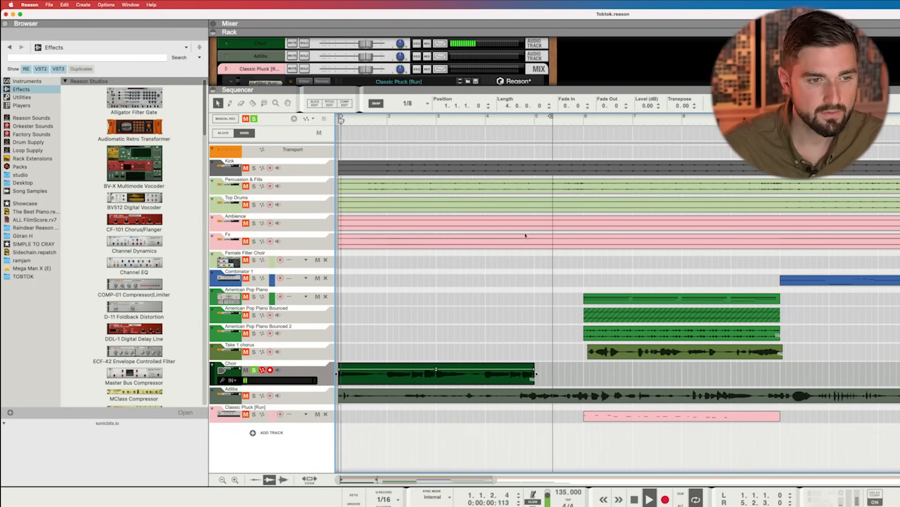
{"action": "left_click_drag", "start_coordinate": [540, 344], "coordinate": [478, 377]}
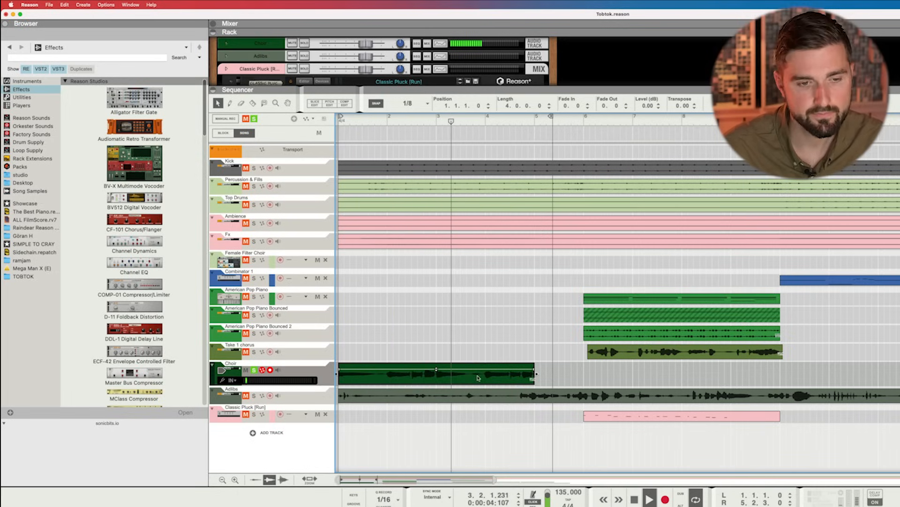
{"action": "left_click_drag", "start_coordinate": [550, 118], "coordinate": [534, 122]}
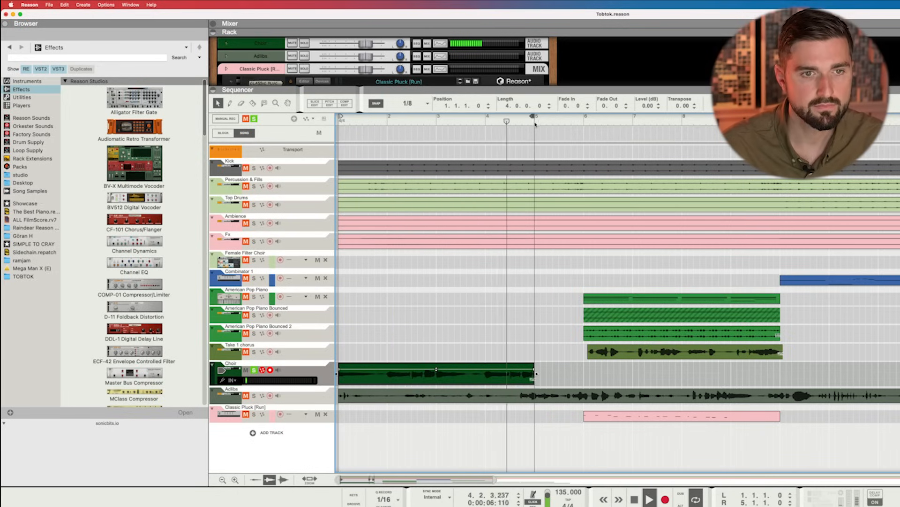
{"action": "key", "text": "space"}
Step: Duplicate the Choir track with its device, solo the copy, and unsolo the original Choir
{"action": "right_click", "coordinate": [214, 379]}
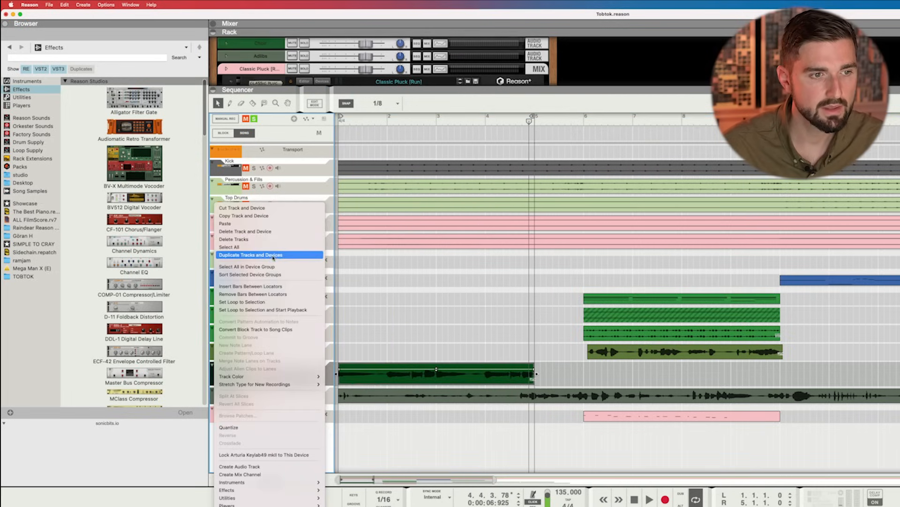
{"action": "left_click", "coordinate": [251, 255]}
{"action": "left_click", "coordinate": [404, 386]}
{"action": "left_click", "coordinate": [254, 388]}
{"action": "left_click", "coordinate": [253, 370]}
Step: Open the Choir copy clip for pitch editing, transpose its notes upward, and raise the note at the end of bar 2
{"action": "double_click", "coordinate": [388, 394]}
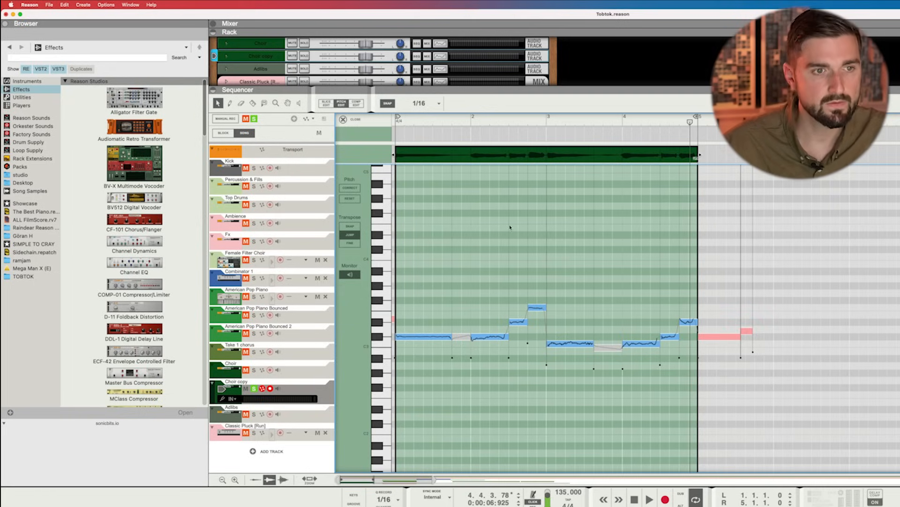
{"action": "left_click_drag", "start_coordinate": [439, 347], "coordinate": [410, 368]}
{"action": "left_click_drag", "start_coordinate": [410, 368], "coordinate": [411, 304]}
{"action": "left_click_drag", "start_coordinate": [522, 322], "coordinate": [523, 307]}
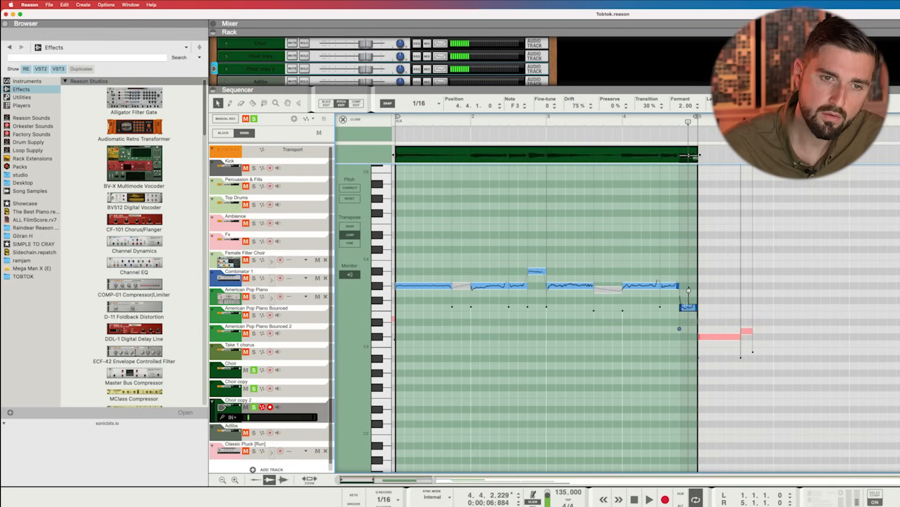
Step: Raise the last note of the Choir copy 2 clip to A#3, close pitch editing, and listen to the stacked choirs
{"action": "left_click_drag", "start_coordinate": [687, 306], "coordinate": [686, 284]}
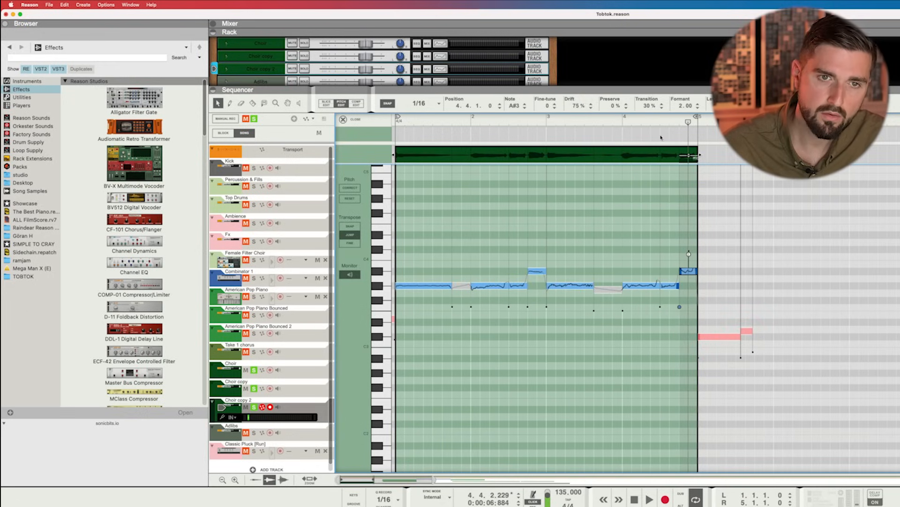
{"action": "key", "text": "space"}
{"action": "left_click", "coordinate": [344, 119]}
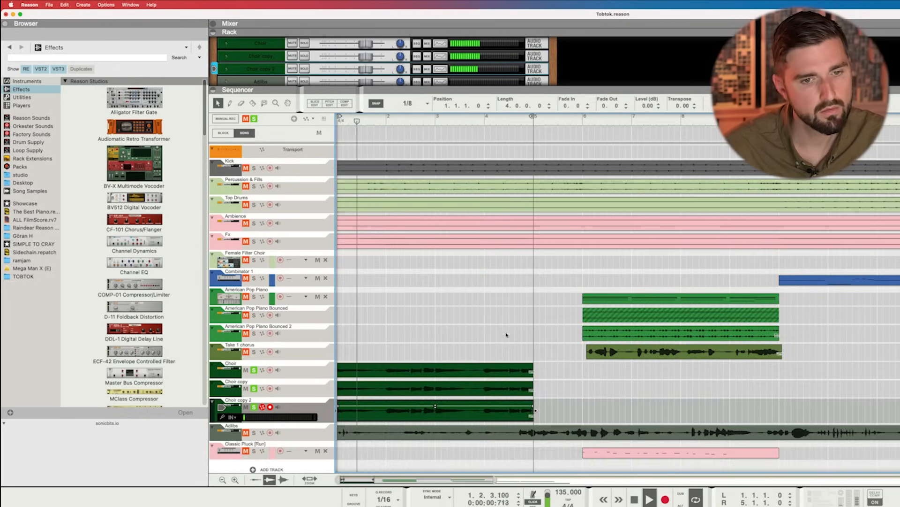
{"action": "left_click", "coordinate": [553, 342]}
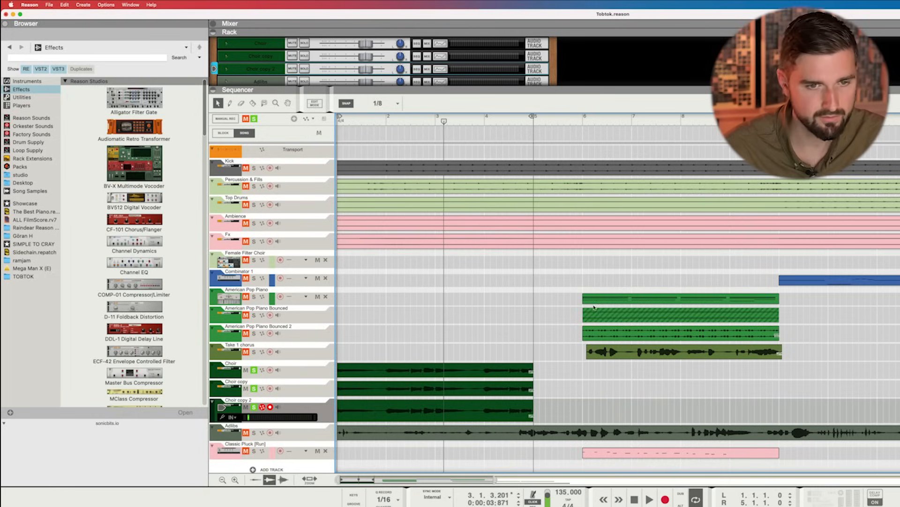
Step: Copy the American Pop Piano clip from bar 6 to bar 1 and play it with the choir stack from the start
{"action": "left_click_drag", "start_coordinate": [595, 306], "coordinate": [350, 299]}
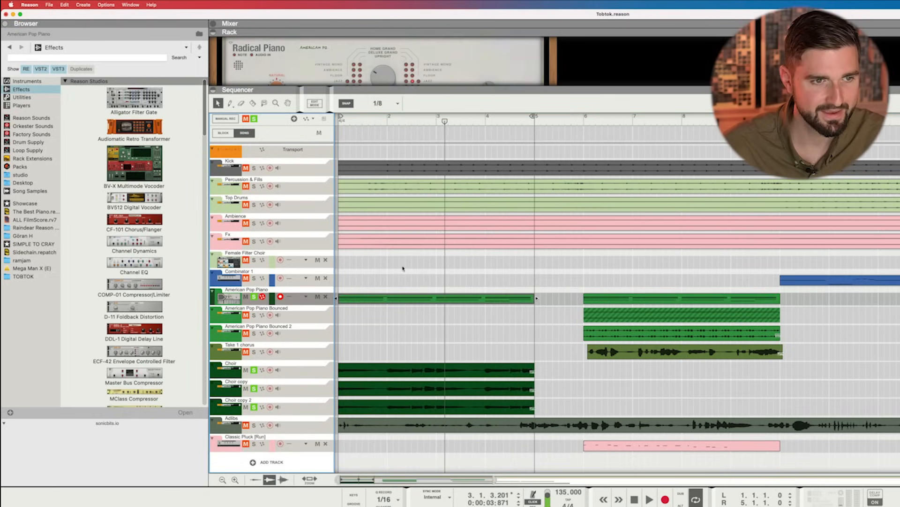
{"action": "left_click", "coordinate": [338, 120]}
{"action": "key", "text": "space"}
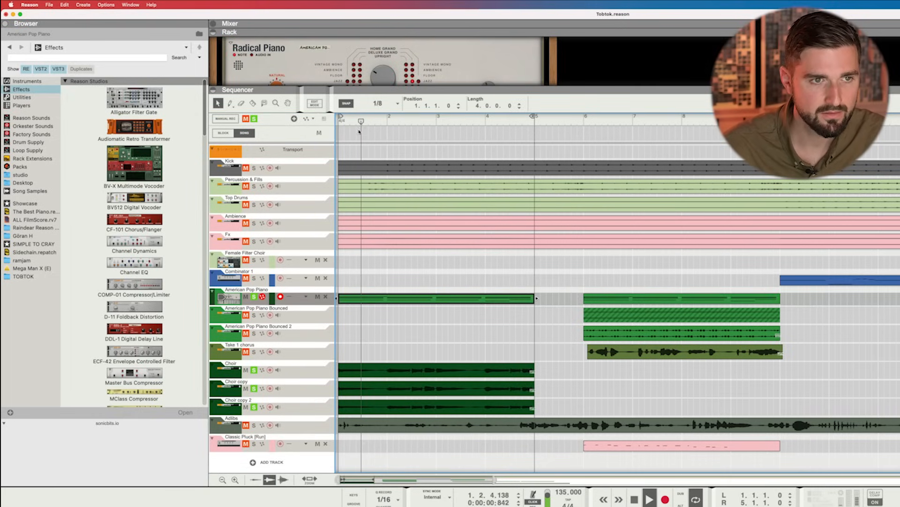
Step: Slice the Choir, Choir copy and Choir copy 2 clips together into short pieces across bars 2 to 4
{"action": "left_click", "coordinate": [213, 23]}
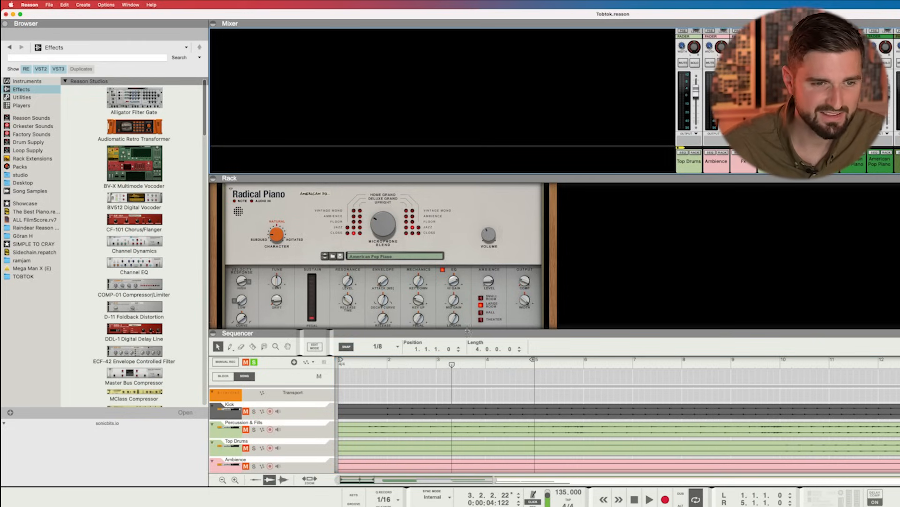
{"action": "left_click_drag", "start_coordinate": [468, 331], "coordinate": [581, 129]}
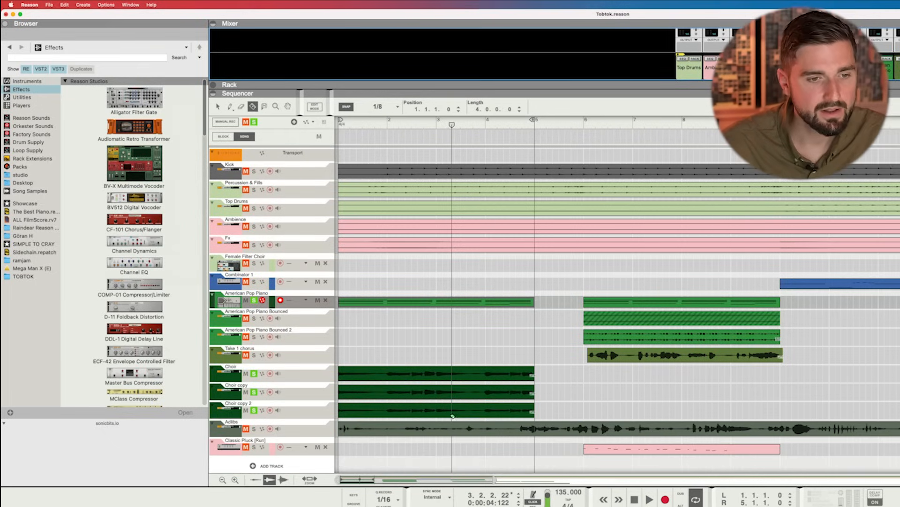
{"action": "left_click_drag", "start_coordinate": [437, 367], "coordinate": [522, 413]}
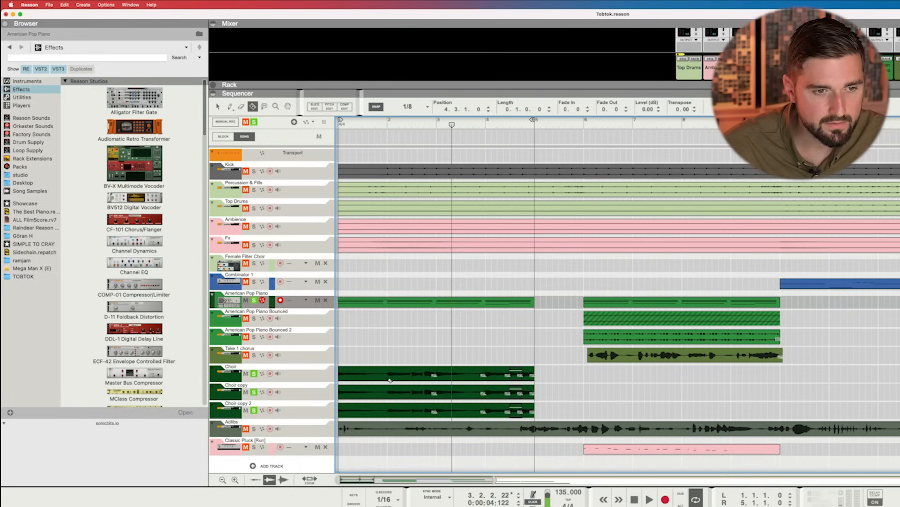
{"action": "left_click_drag", "start_coordinate": [416, 402], "coordinate": [415, 402]}
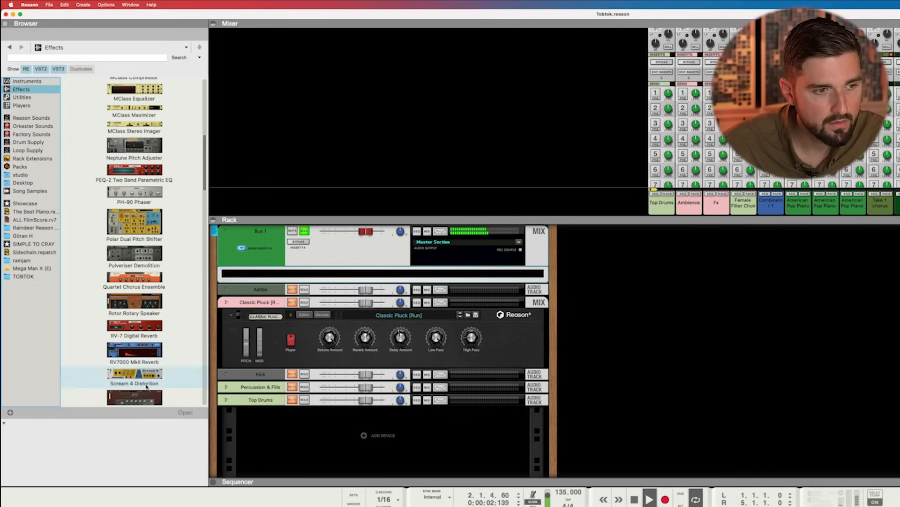
Step: Add Scream 4 Distortion and a Master Bus Compressor to the Bus 1 inserts, and play the choir stack from the start
{"action": "left_click_drag", "start_coordinate": [146, 384], "coordinate": [332, 275]}
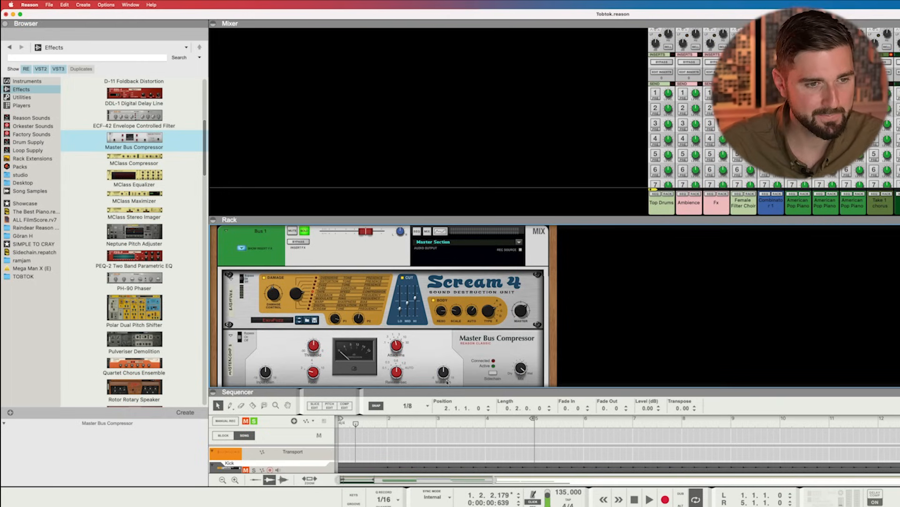
{"action": "scroll", "coordinate": [419, 366], "scroll_direction": "down", "scroll_amount": 3}
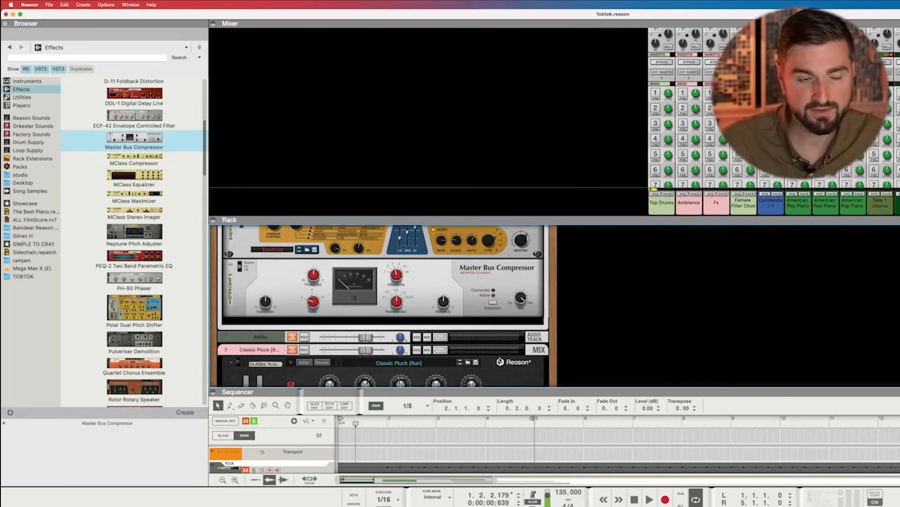
{"action": "scroll", "coordinate": [450, 328], "scroll_direction": "up", "scroll_amount": 5}
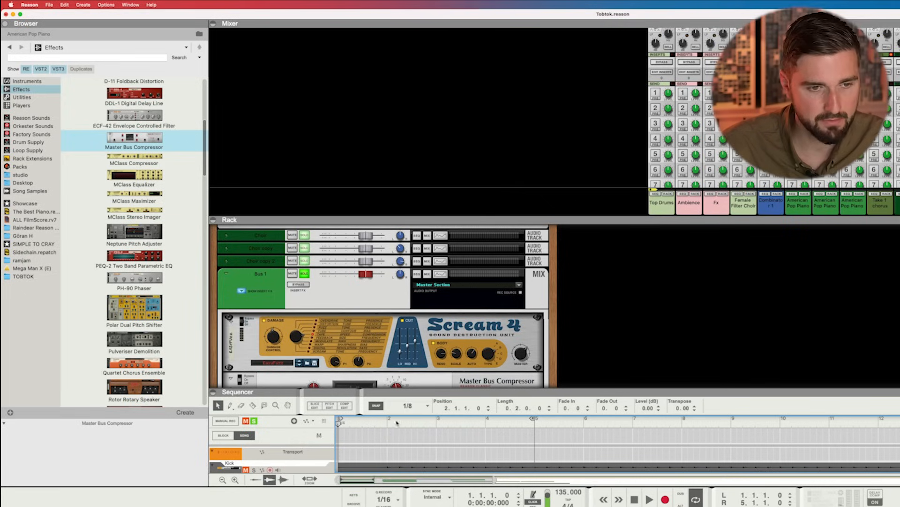
{"action": "key", "text": "space"}
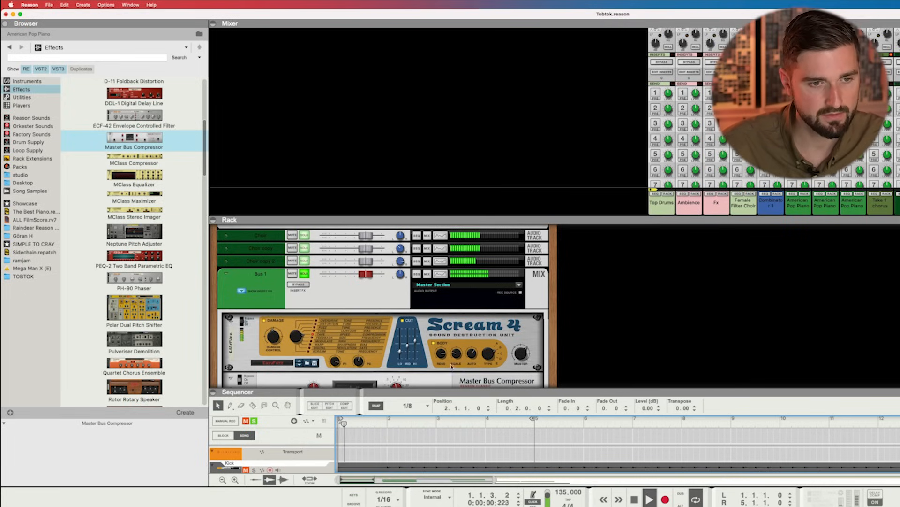
Step: Search the effects for "rev" and add an RV7000 MkII Reverb with the ALL Plate Spread patch below FabFilter Pro-Q 3
{"action": "scroll", "coordinate": [483, 354], "scroll_direction": "down", "scroll_amount": 5}
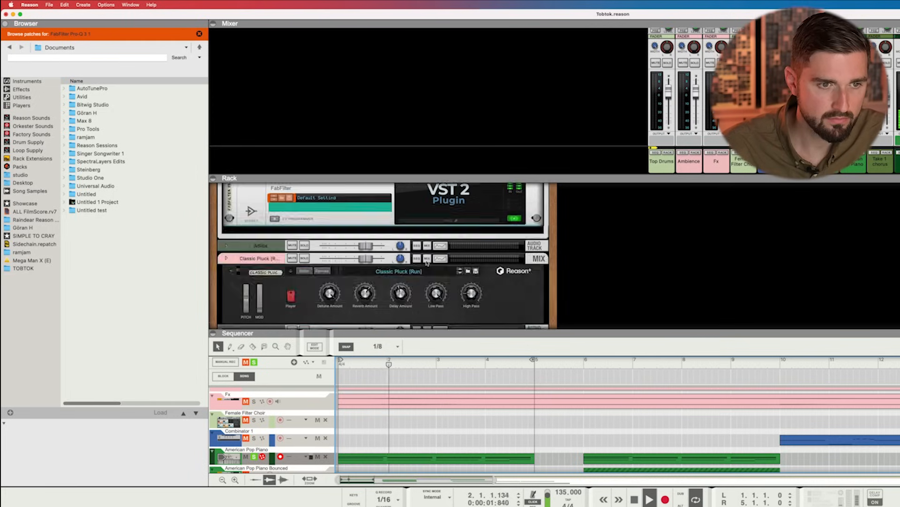
{"action": "scroll", "coordinate": [404, 264], "scroll_direction": "up", "scroll_amount": 4}
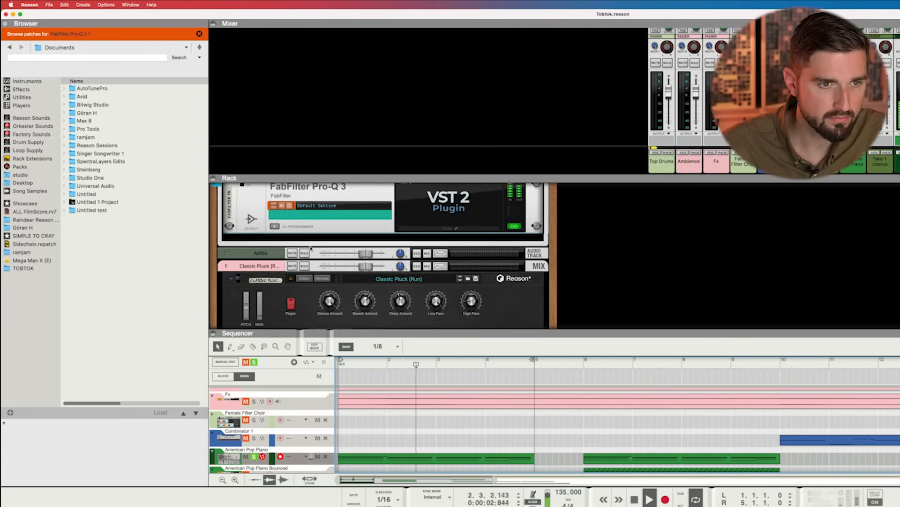
{"action": "scroll", "coordinate": [377, 265], "scroll_direction": "down", "scroll_amount": 1}
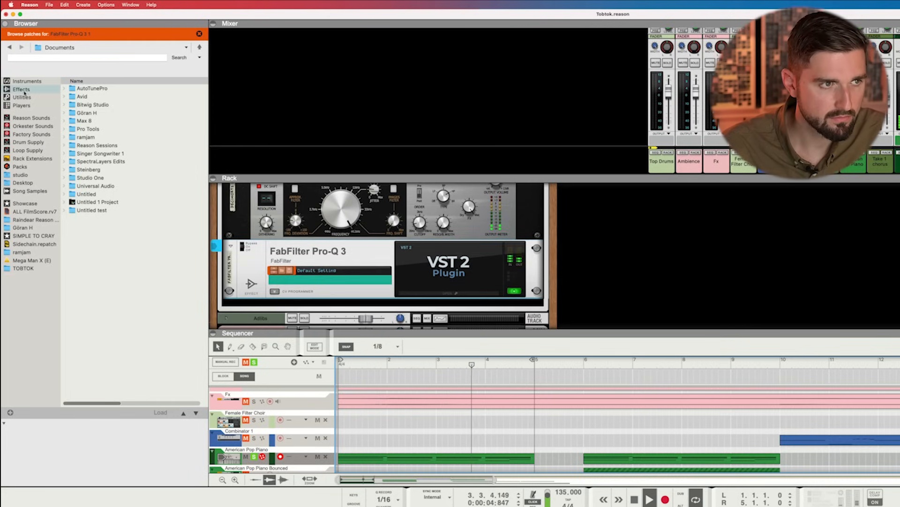
{"action": "left_click", "coordinate": [21, 89]}
{"action": "left_click", "coordinate": [37, 60]}
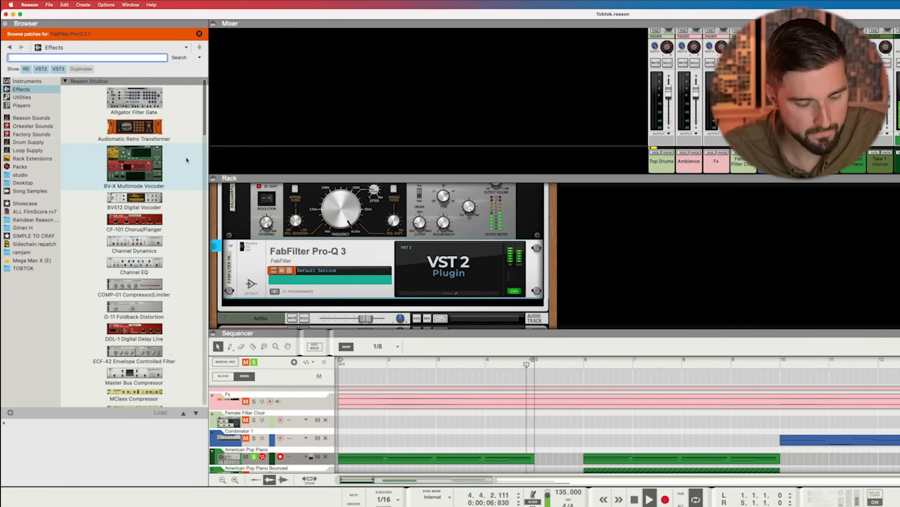
{"action": "type", "text": "rev"}
{"action": "left_click_drag", "start_coordinate": [97, 125], "coordinate": [356, 308]}
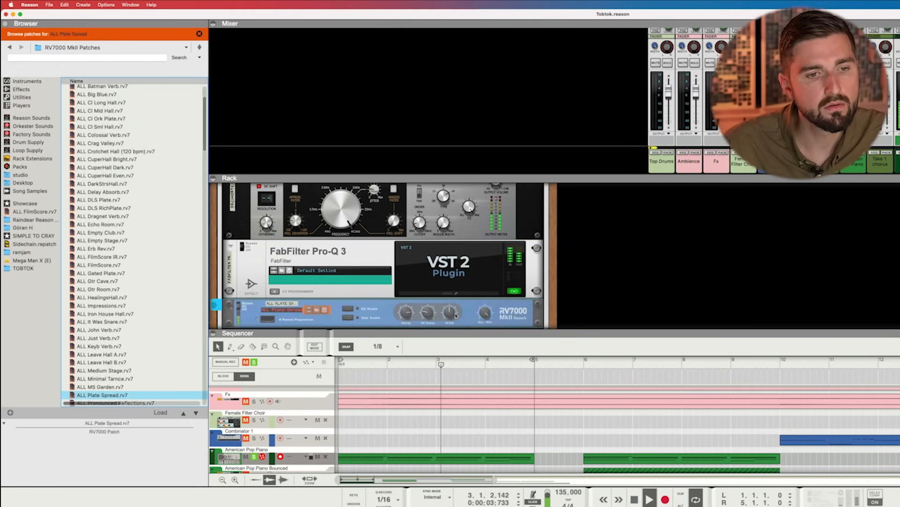
{"action": "left_click", "coordinate": [19, 90]}
{"action": "left_click", "coordinate": [486, 322]}
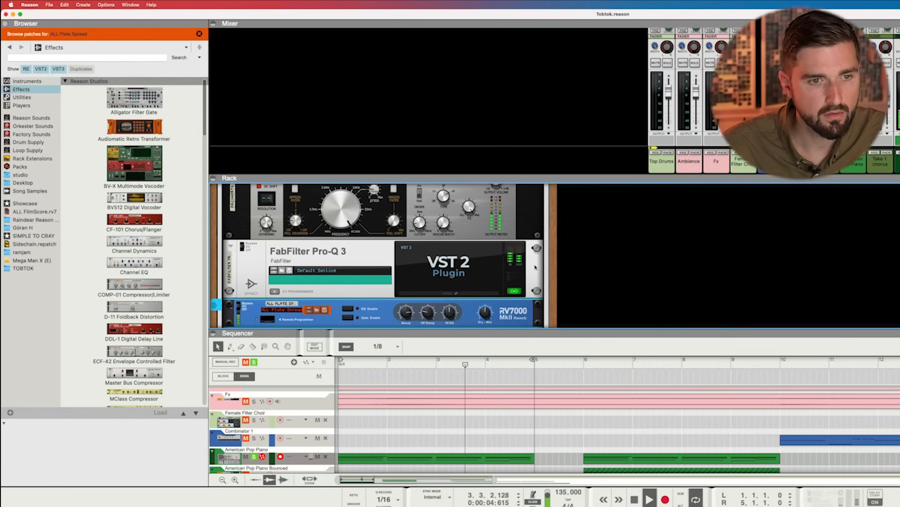
Step: Raise the blue low-mid band in FabFilter Pro-Q 3 to about -1.4 dB, stop playback and close the equalizer window
{"action": "left_click", "coordinate": [449, 293]}
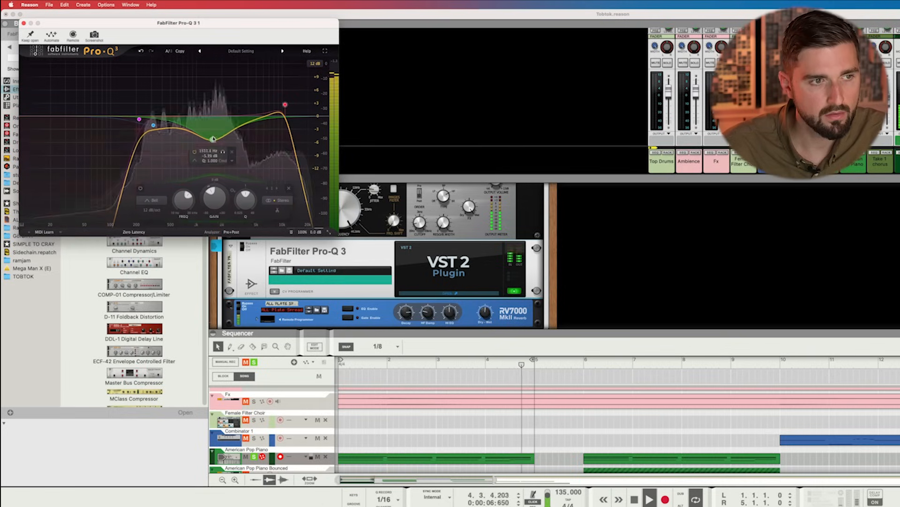
{"action": "left_click_drag", "start_coordinate": [153, 126], "coordinate": [155, 122]}
{"action": "key", "text": "space"}
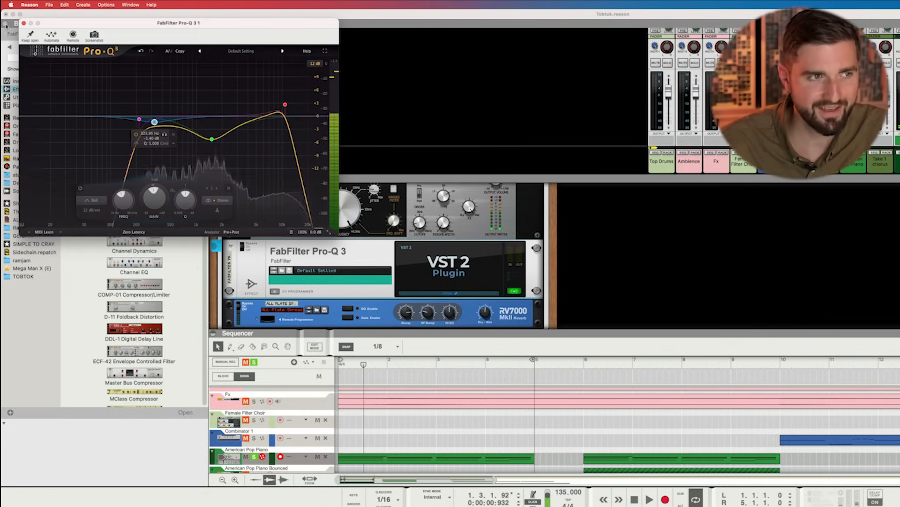
{"action": "left_click", "coordinate": [434, 294]}
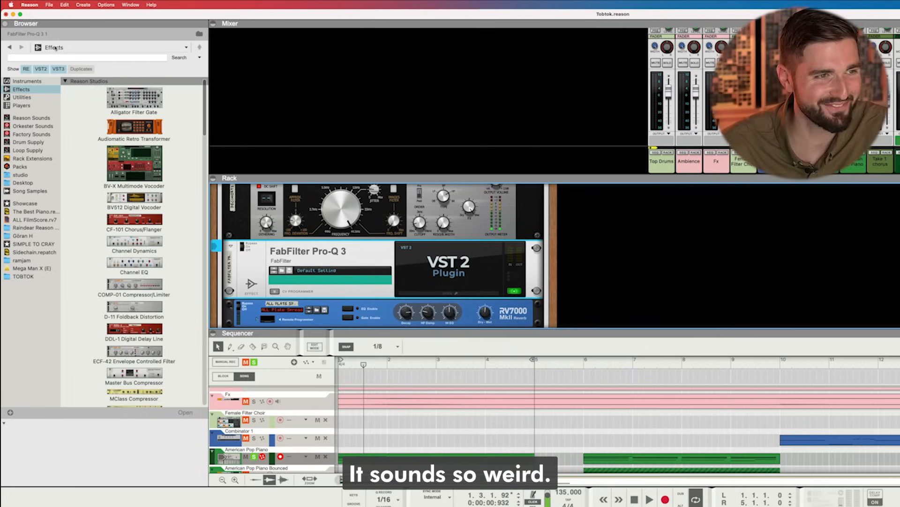
Step: Search the effects for "trance", add Trance Gate below the RV7000 reverb, and listen to the gated choir stack
{"action": "left_click", "coordinate": [37, 57]}
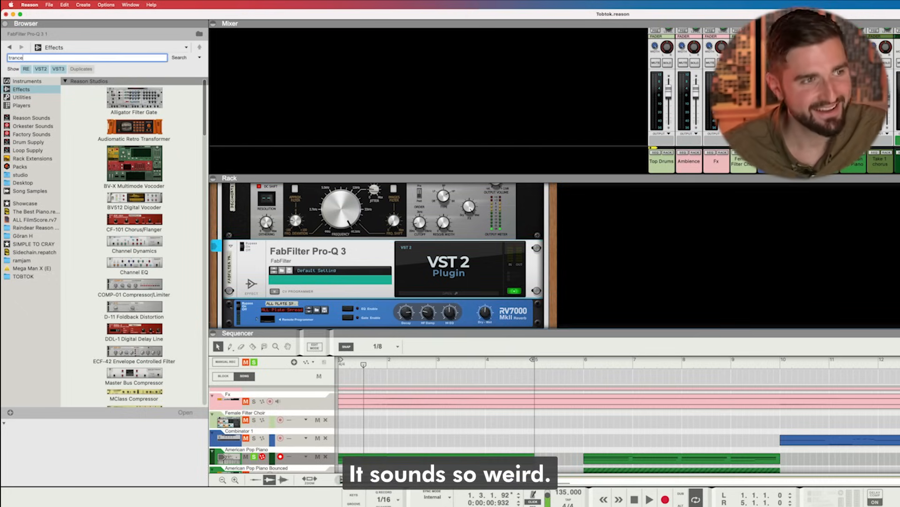
{"action": "key", "text": "Return"}
{"action": "left_click_drag", "start_coordinate": [124, 113], "coordinate": [460, 323]}
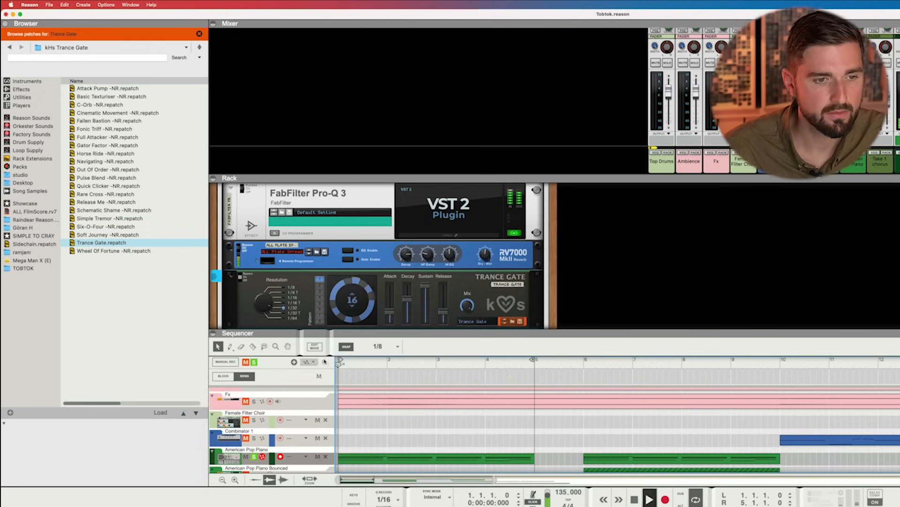
{"action": "scroll", "coordinate": [353, 411], "scroll_direction": "down", "scroll_amount": 5}
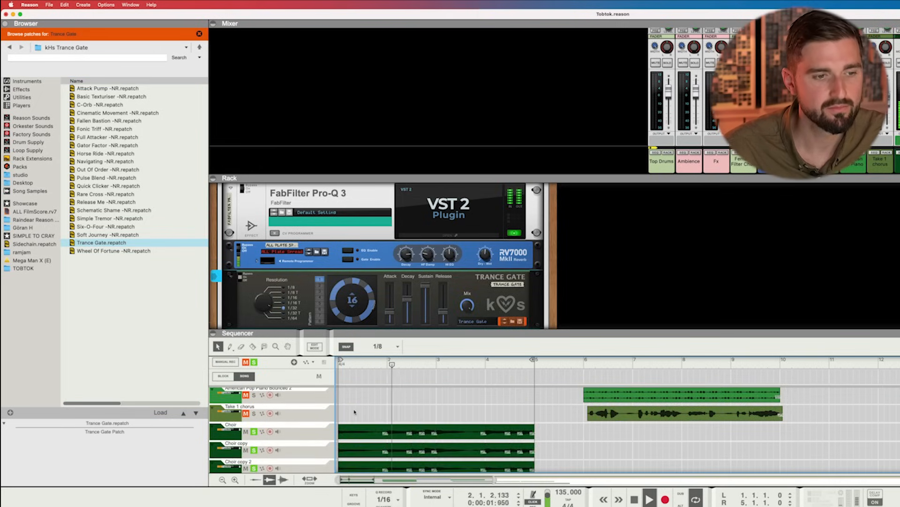
{"action": "scroll", "coordinate": [353, 410], "scroll_direction": "down", "scroll_amount": 3}
{"action": "scroll", "coordinate": [353, 413], "scroll_direction": "up", "scroll_amount": 4}
{"action": "scroll", "coordinate": [362, 415], "scroll_direction": "down", "scroll_amount": 4}
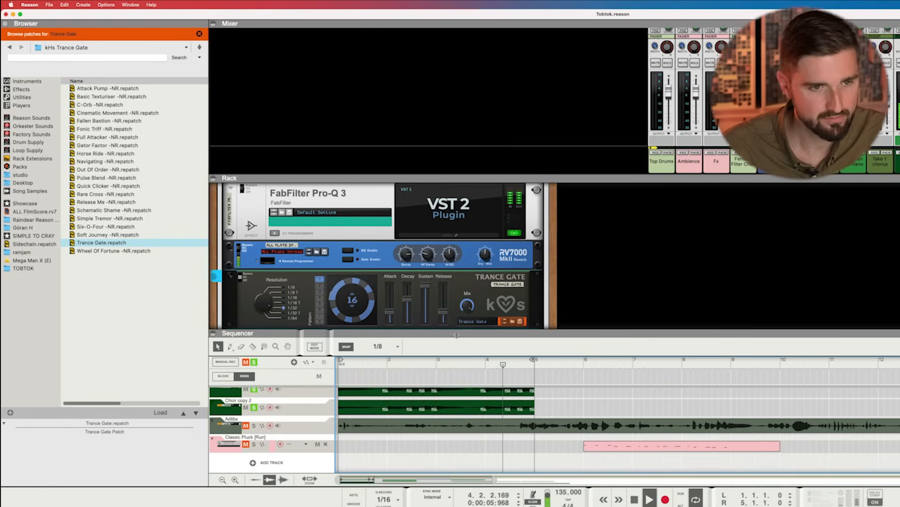
Step: Export the choir loop as an AIFF audio file named Tobtok at 44,100 Hz and 16-bit with dither
{"action": "left_click_drag", "start_coordinate": [458, 333], "coordinate": [460, 325]}
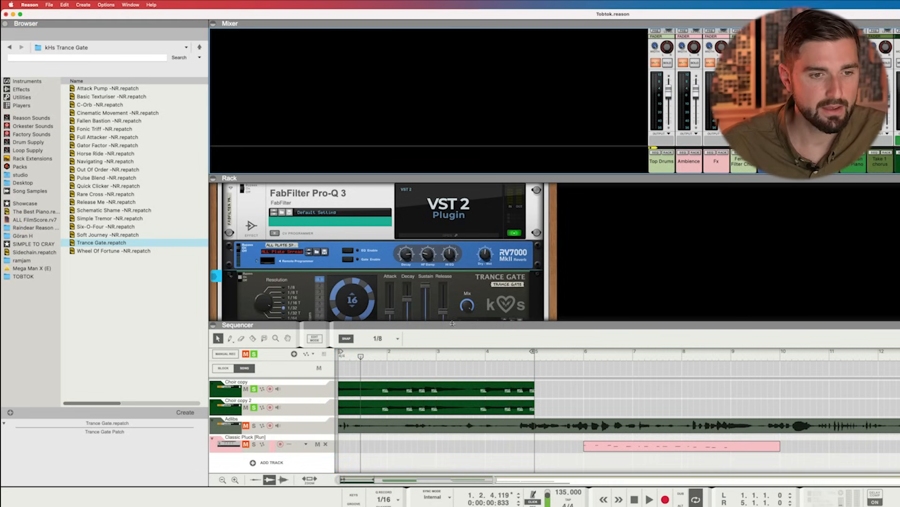
{"action": "left_click_drag", "start_coordinate": [452, 323], "coordinate": [489, 303]}
{"action": "scroll", "coordinate": [387, 385], "scroll_direction": "up", "scroll_amount": 1}
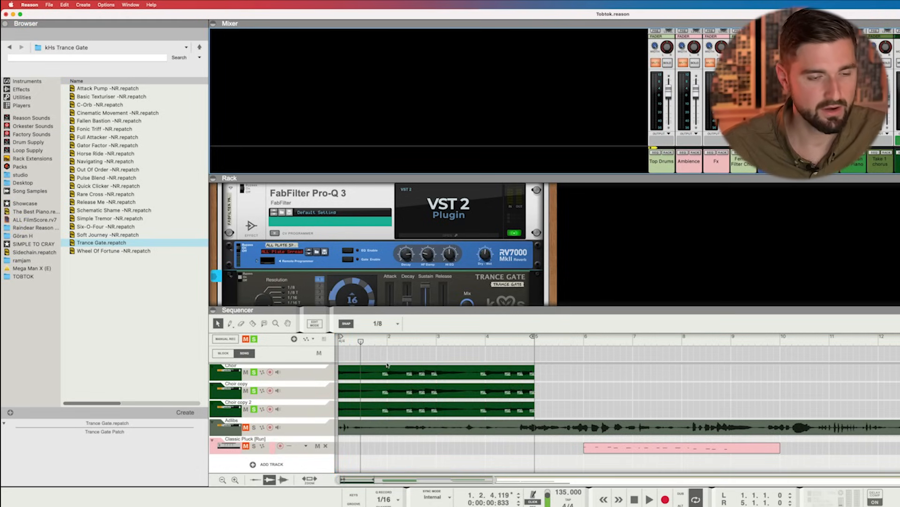
{"action": "scroll", "coordinate": [407, 381], "scroll_direction": "up", "scroll_amount": 2}
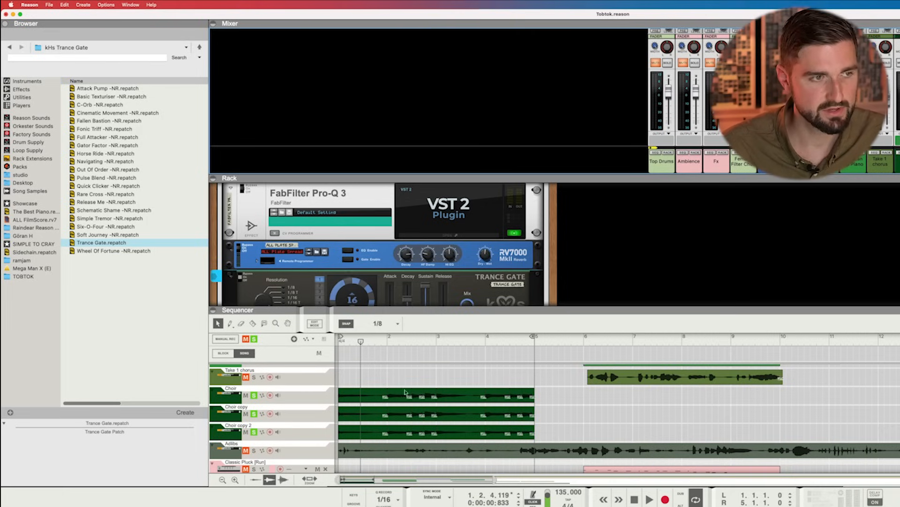
{"action": "left_click", "coordinate": [49, 5]}
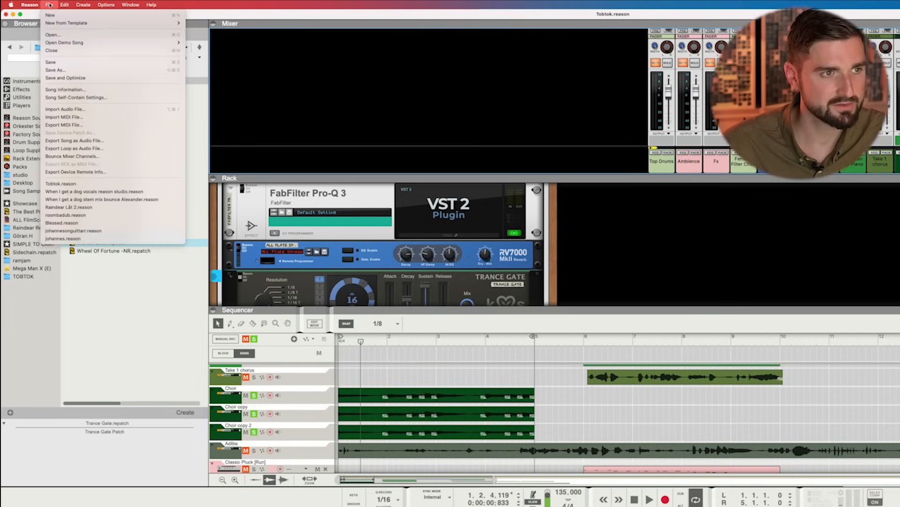
{"action": "left_click", "coordinate": [87, 149]}
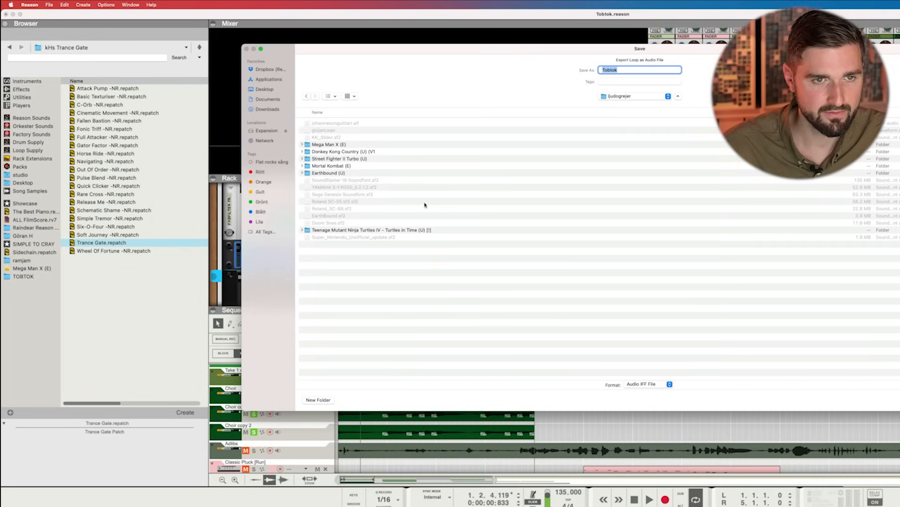
{"action": "key", "text": "Return"}
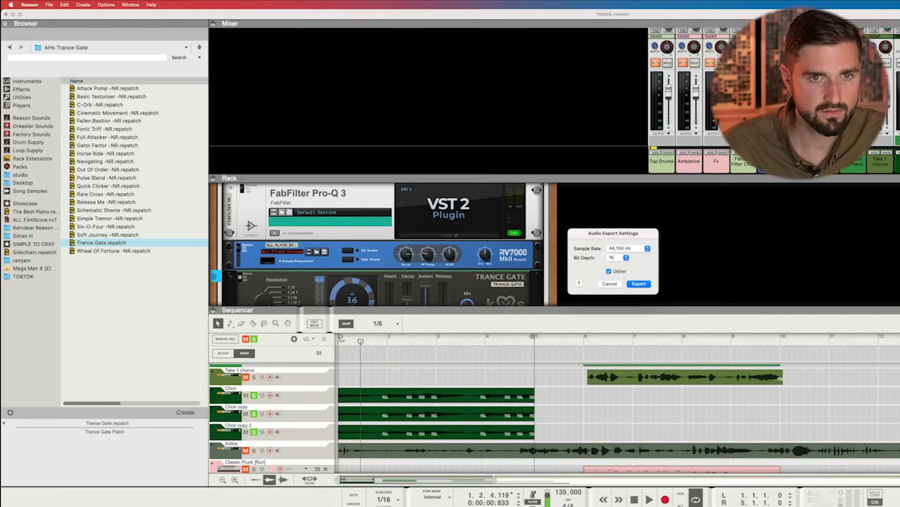
{"action": "left_click", "coordinate": [645, 283]}
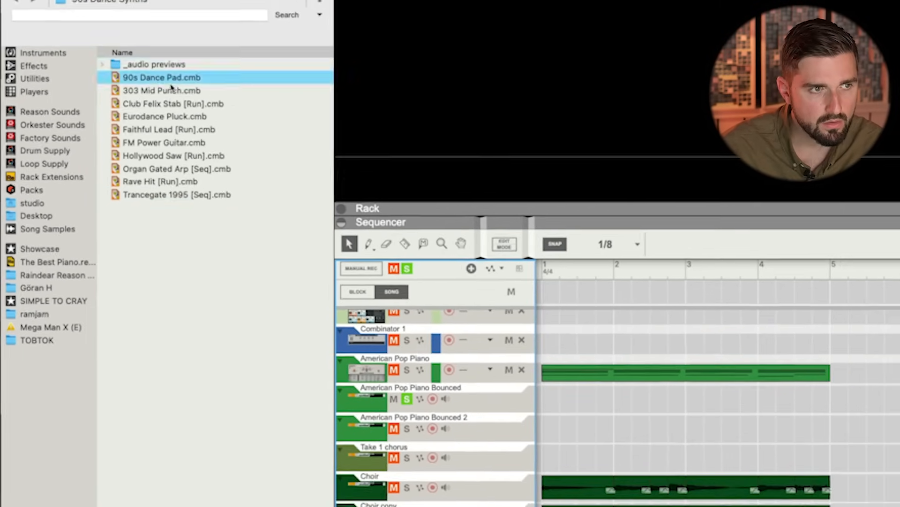
Step: Create a 303 Mid Punch instrument track from 90s Dance Synths and replace its patch with Club Felix Stab [Run]
{"action": "left_click", "coordinate": [187, 87]}
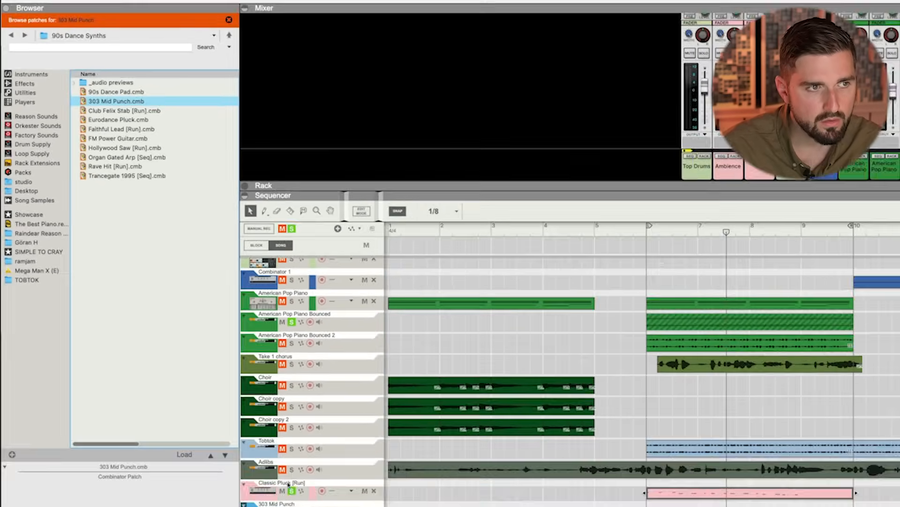
{"action": "left_click_drag", "start_coordinate": [124, 110], "coordinate": [293, 506]}
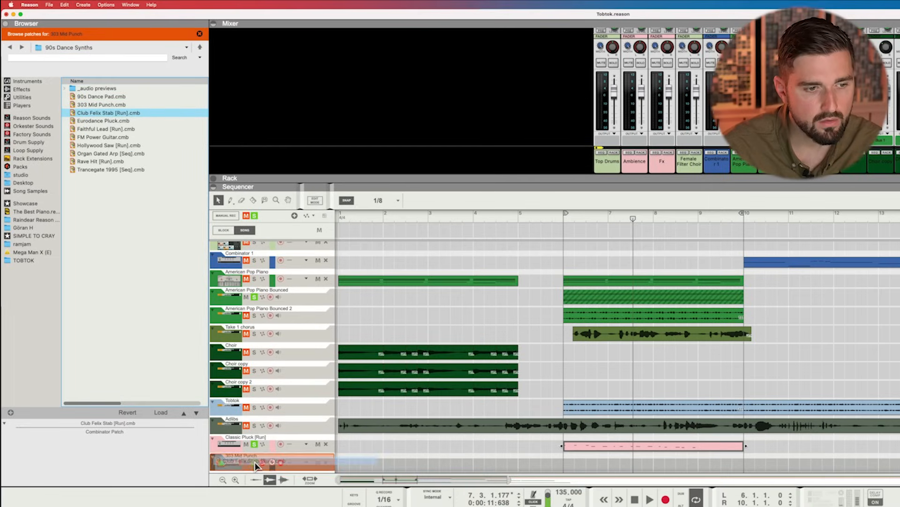
{"action": "left_click_drag", "start_coordinate": [255, 464], "coordinate": [256, 464]}
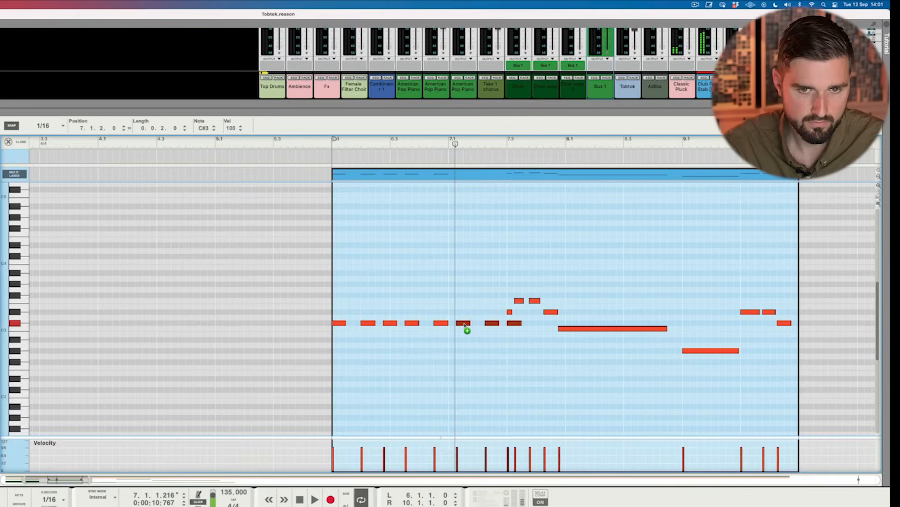
Step: Shift the three C#3 notes in bar 7 of the Club Felix Stab clip to start at 7.1.1.0, and shorten the third
{"action": "left_click", "coordinate": [464, 324], "text": "shift"}
{"action": "left_click", "coordinate": [511, 324], "text": "shift"}
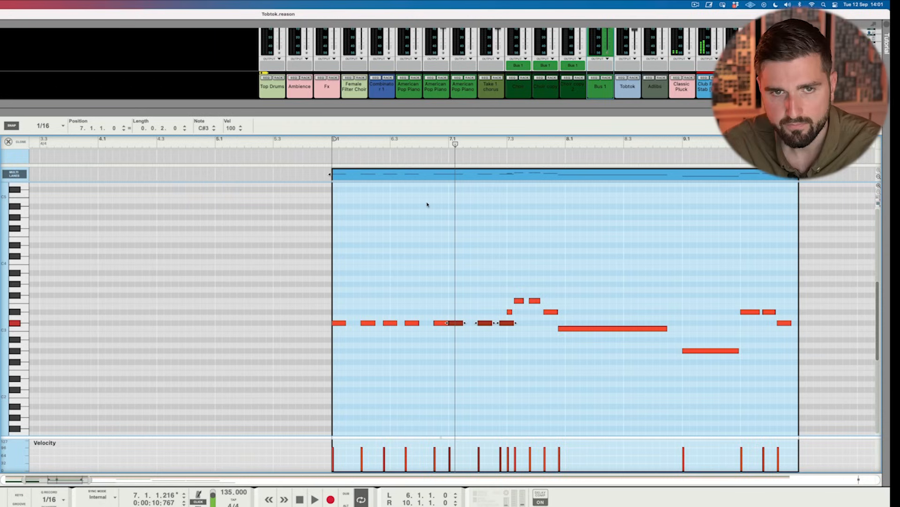
{"action": "key", "text": "space"}
{"action": "left_click", "coordinate": [510, 322]}
{"action": "left_click_drag", "start_coordinate": [517, 323], "coordinate": [508, 323]}
{"action": "left_click", "coordinate": [453, 336]}
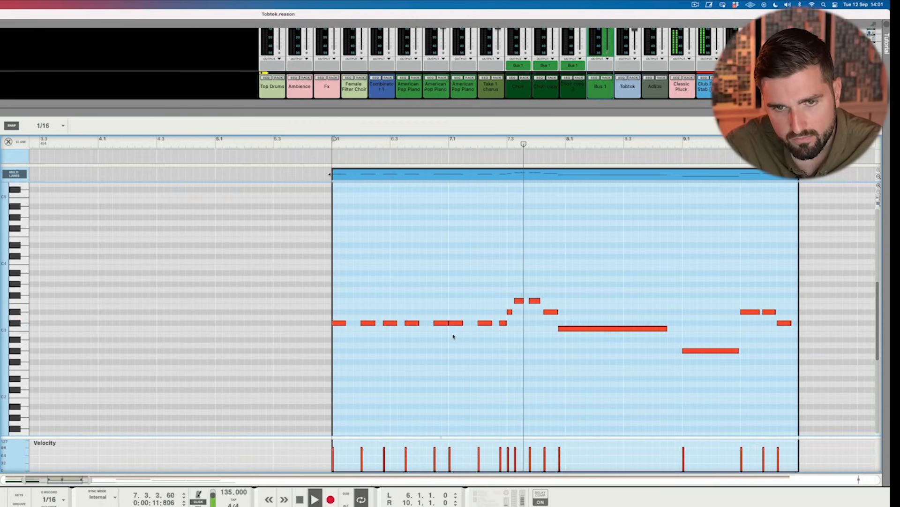
{"action": "left_click", "coordinate": [565, 329]}
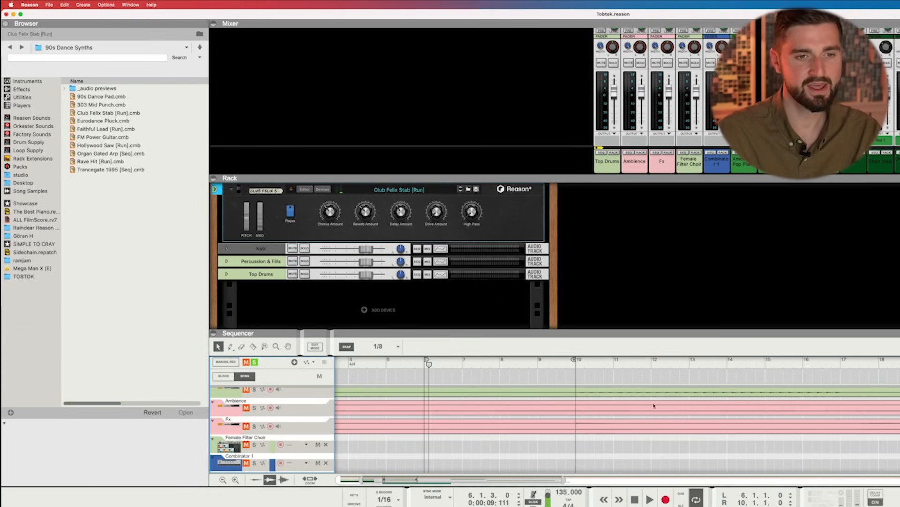
Step: Collapse the rack to enlarge the sequencer's track area
{"action": "left_click_drag", "start_coordinate": [548, 329], "coordinate": [540, 178]}
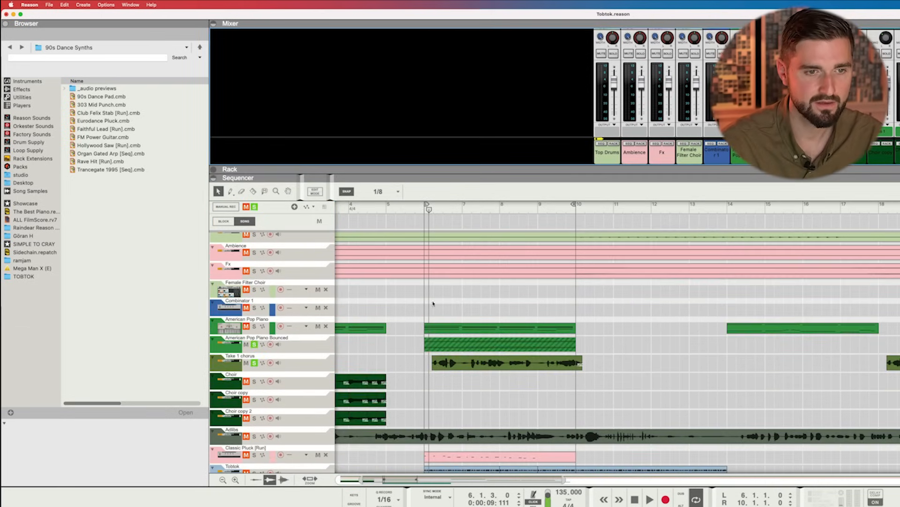
Step: Move the kick, percussion, top drums, ambience and FX clips earlier to start at bar 6
{"action": "scroll", "coordinate": [431, 302], "scroll_direction": "down", "scroll_amount": 4}
{"action": "left_click", "coordinate": [424, 209]}
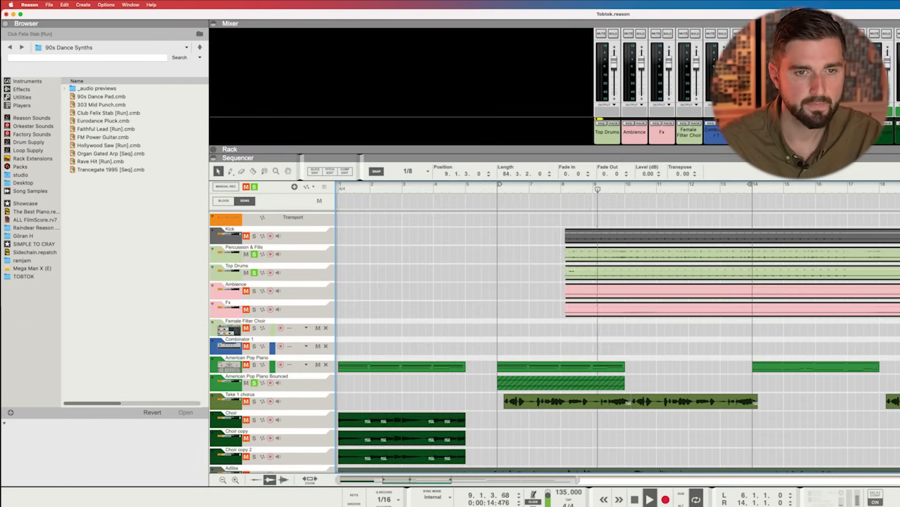
{"action": "left_click_drag", "start_coordinate": [576, 241], "coordinate": [509, 242]}
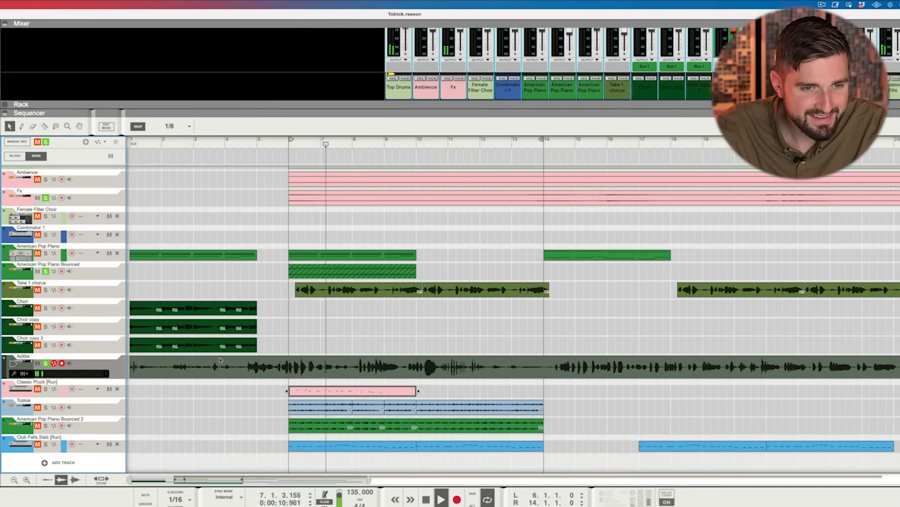
Step: Cut a vocal phrase out of the Adlibs recording, place it to start at about 6.1.4, and play it from bar 6
{"action": "left_click_drag", "start_coordinate": [370, 479], "coordinate": [413, 479]}
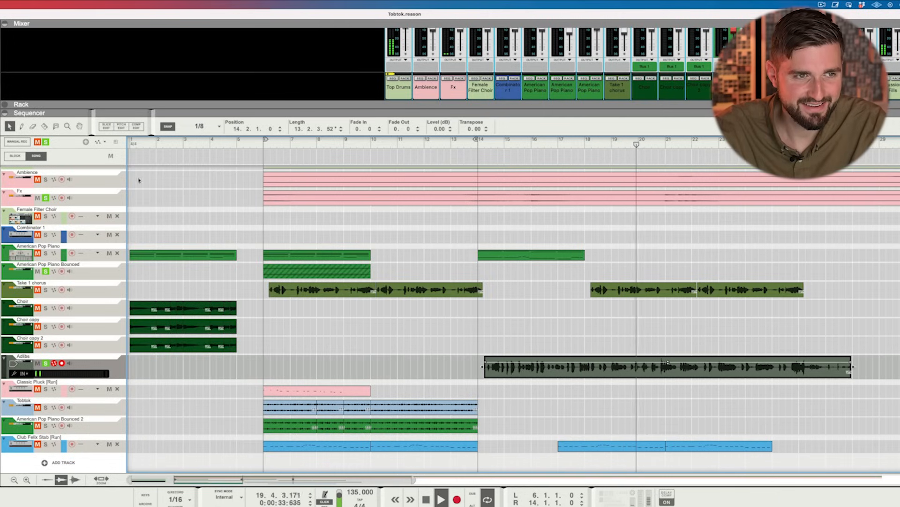
{"action": "key", "text": "r"}
{"action": "left_click_drag", "start_coordinate": [609, 366], "coordinate": [659, 367]}
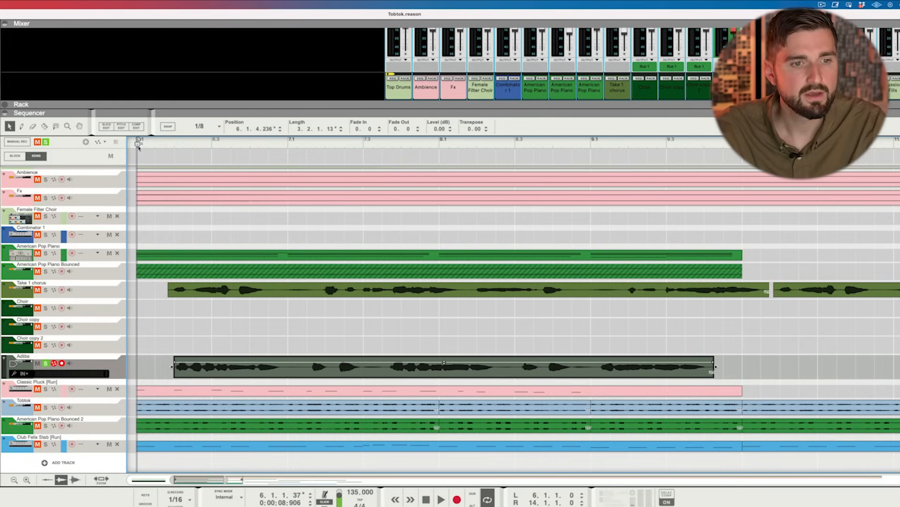
{"action": "key", "text": "space"}
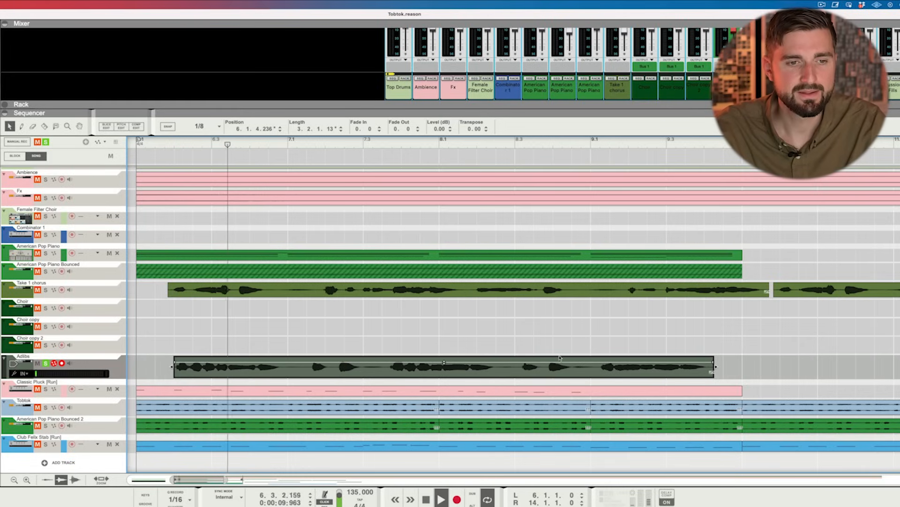
{"action": "key", "text": "space"}
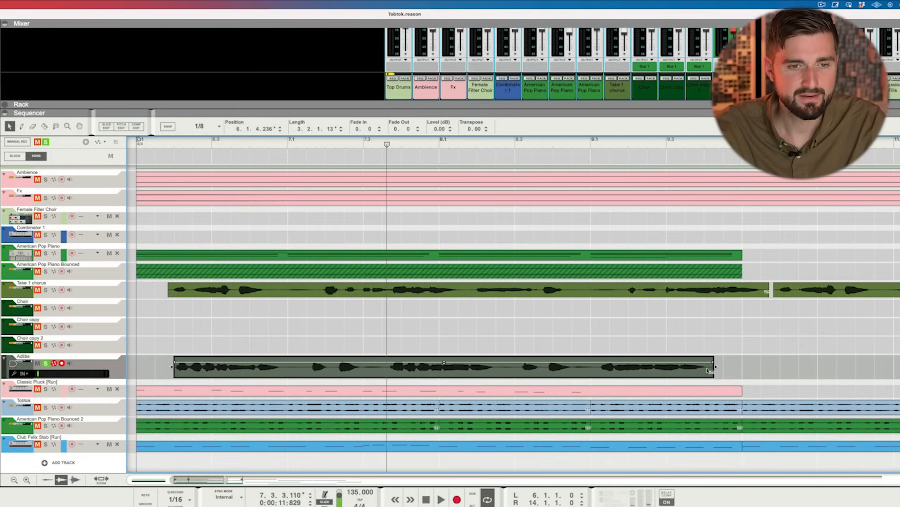
Step: Time-stretch the Adlibs phrase shorter, to about 2.1.2 in length, and check its timing in playback
{"action": "left_click_drag", "start_coordinate": [715, 368], "coordinate": [650, 373]}
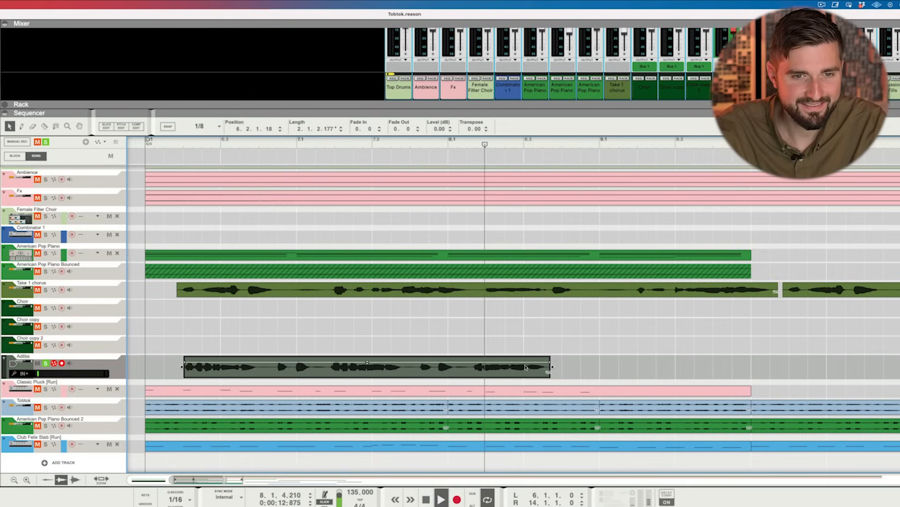
{"action": "key", "text": "space"}
{"action": "left_click_drag", "start_coordinate": [532, 366], "coordinate": [532, 366]}
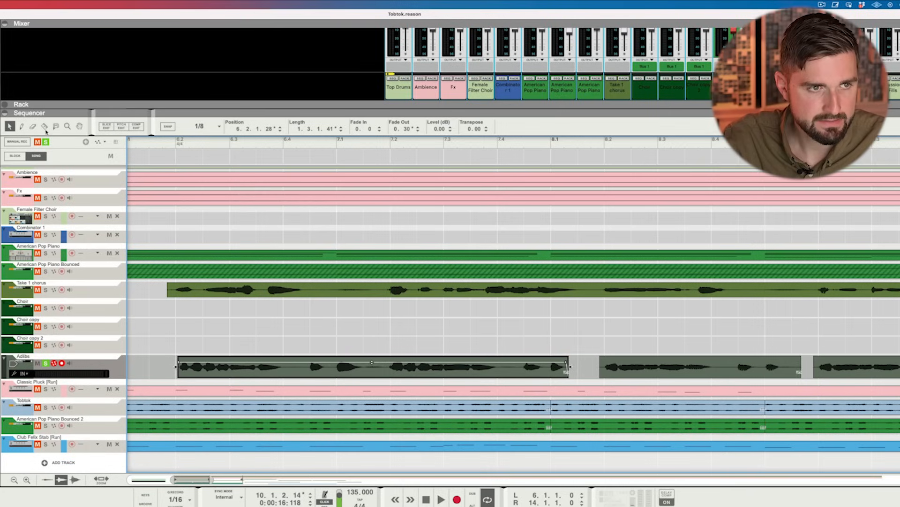
Step: Split the first Adlibs clip just after 6.4 and arrange the slices into a phrase running from 6.2 to just past bar 10
{"action": "left_click", "coordinate": [44, 127]}
{"action": "left_click", "coordinate": [300, 364]}
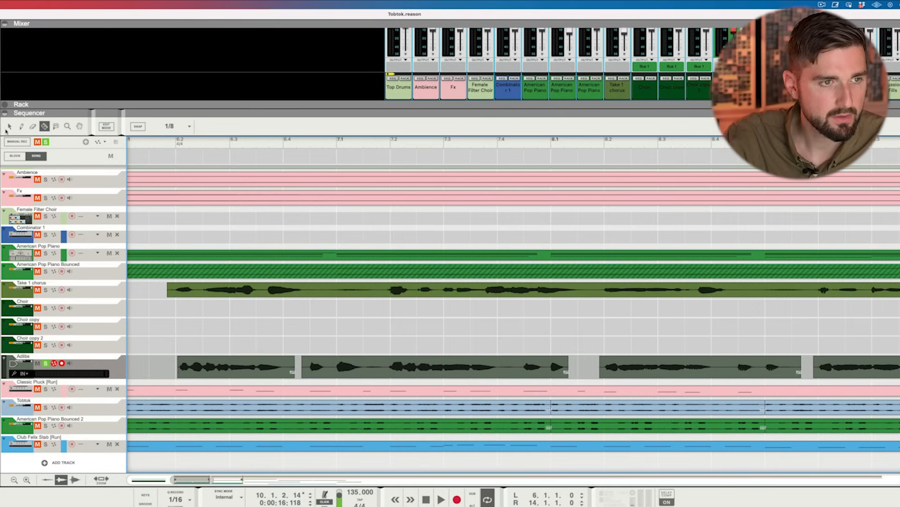
{"action": "left_click_drag", "start_coordinate": [281, 377], "coordinate": [533, 376]}
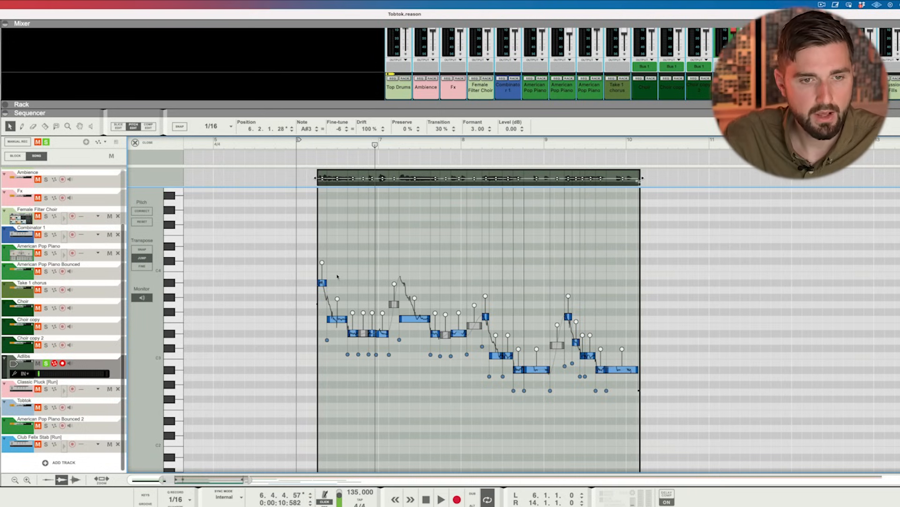
Step: Raise all the Adlibs clip's notes by an octave in pitch editing and play from the clip's start
{"action": "scroll", "coordinate": [356, 293], "scroll_direction": "up", "scroll_amount": 5}
{"action": "scroll", "coordinate": [356, 293], "scroll_direction": "down", "scroll_amount": 5}
{"action": "scroll", "coordinate": [350, 294], "scroll_direction": "up", "scroll_amount": 1}
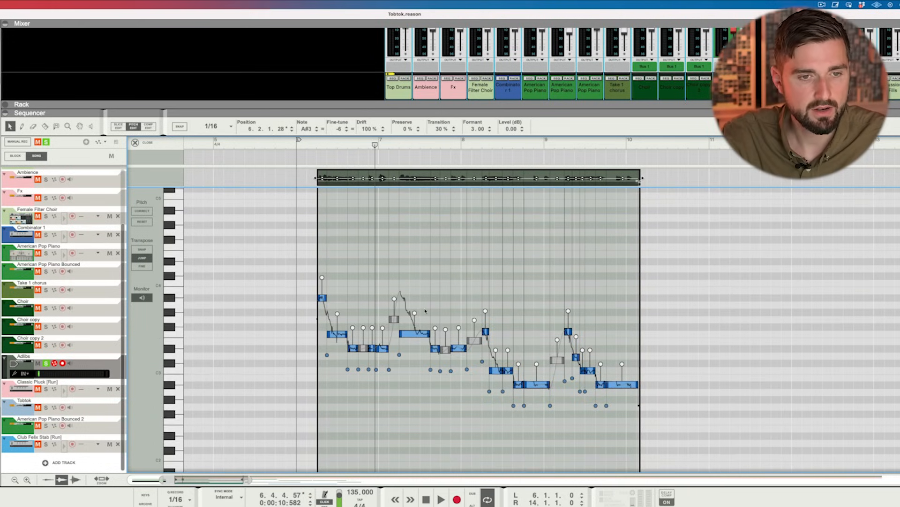
{"action": "scroll", "coordinate": [346, 293], "scroll_direction": "up", "scroll_amount": 2}
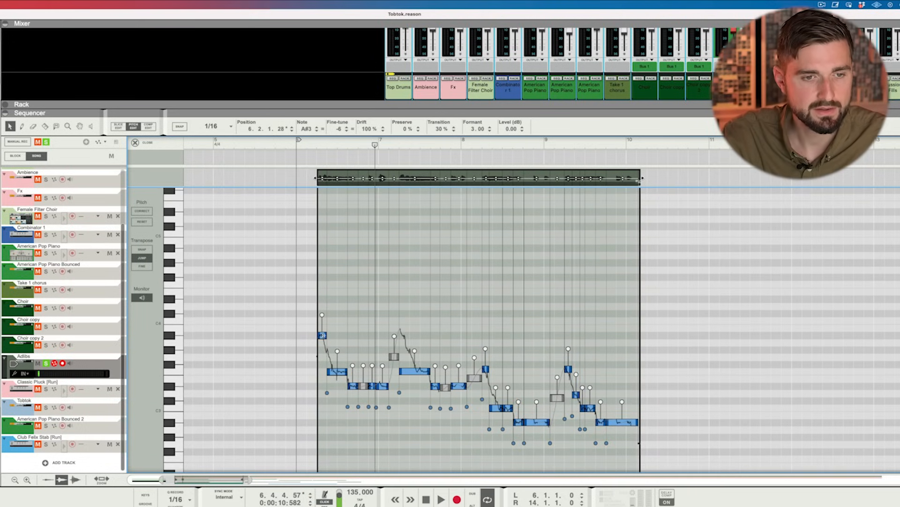
{"action": "left_click_drag", "start_coordinate": [322, 335], "coordinate": [323, 244]}
{"action": "left_click", "coordinate": [319, 148]}
{"action": "key", "text": "space"}
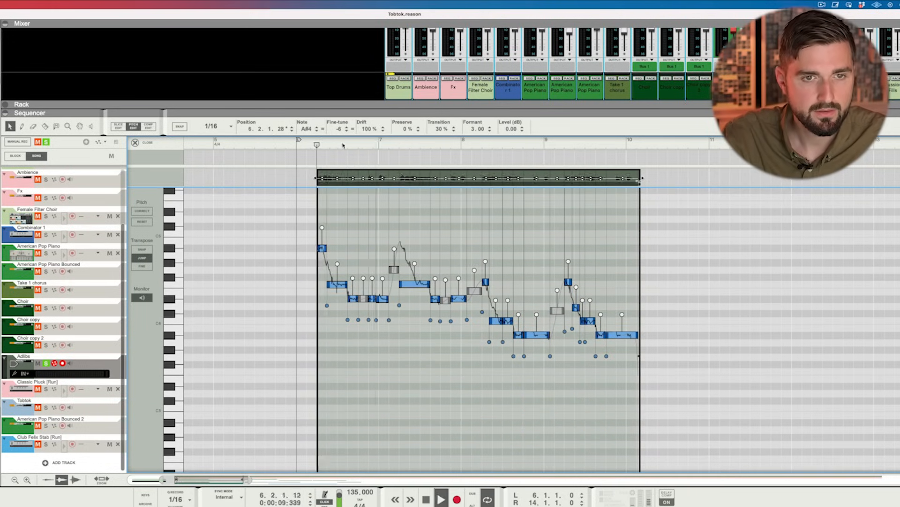
Step: Set the formant of the Adlibs clip's selected notes to 4.00
{"action": "key", "text": "Return"}
{"action": "double_click", "coordinate": [472, 129]}
{"action": "type", "text": "4"}
{"action": "key", "text": "Return"}
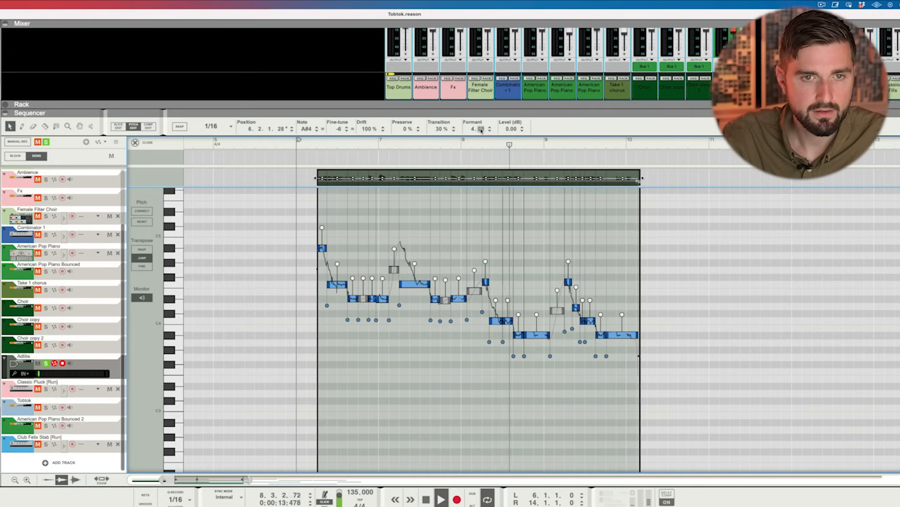
Step: Transpose the Adlibs notes back down an octave and replay from the clip's start
{"action": "key", "text": "space"}
{"action": "left_click_drag", "start_coordinate": [323, 247], "coordinate": [321, 338]}
{"action": "left_click", "coordinate": [317, 144]}
{"action": "key", "text": "space"}
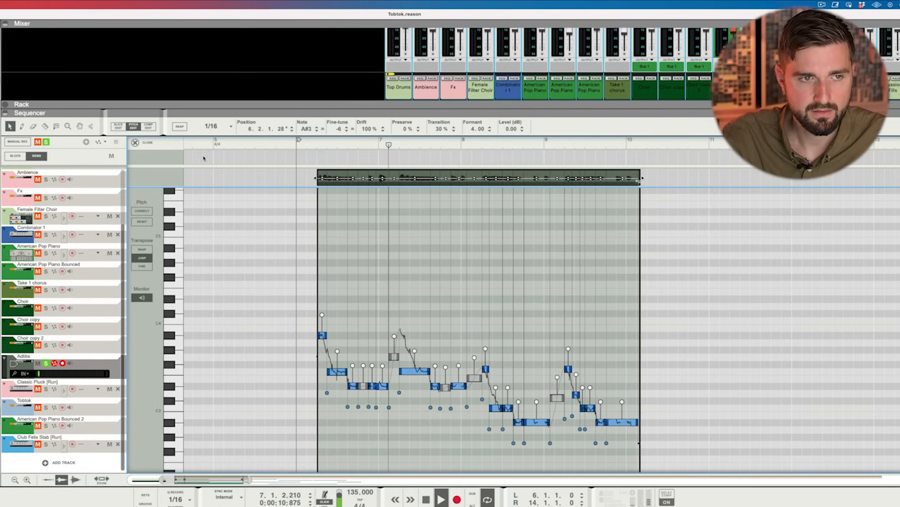
Step: Close the pitch editor and delete the leftover Adlibs clips from 14.2 onward
{"action": "left_click", "coordinate": [135, 142]}
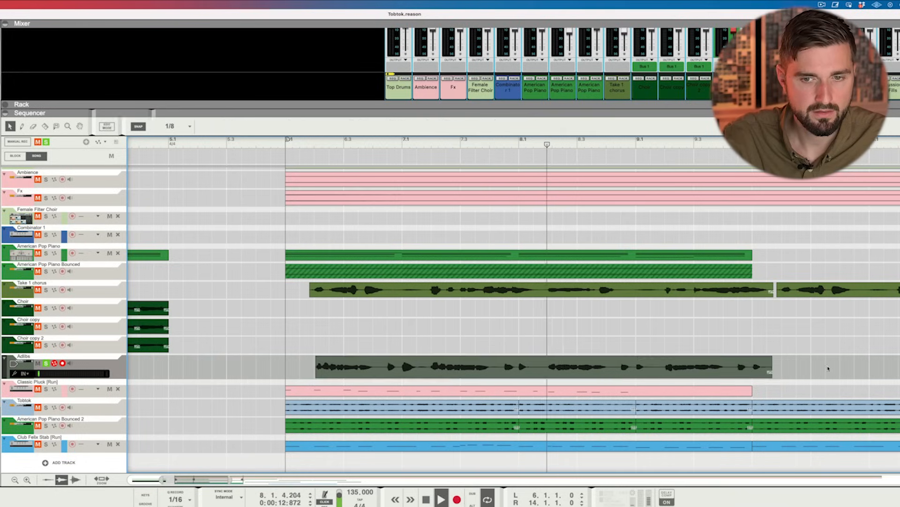
{"action": "left_click", "coordinate": [746, 367]}
{"action": "left_click_drag", "start_coordinate": [242, 479], "coordinate": [331, 479]}
{"action": "left_click", "coordinate": [591, 367]}
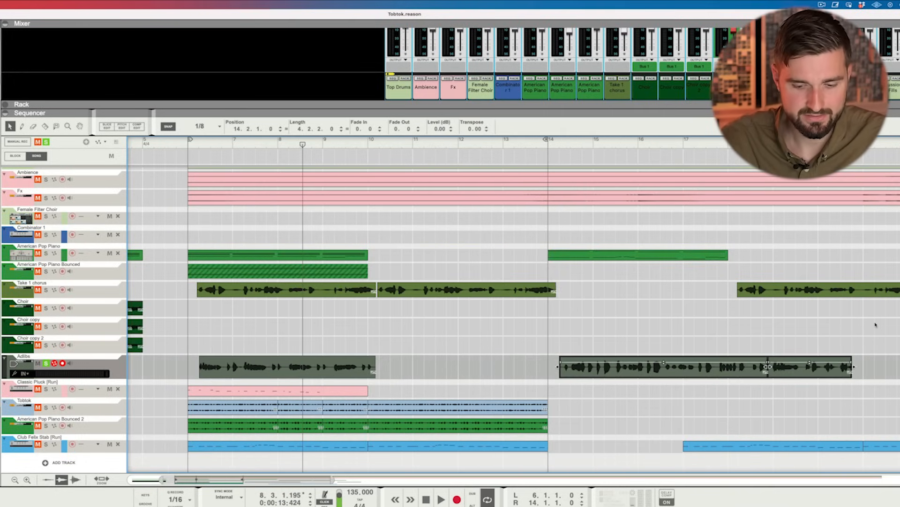
{"action": "key", "text": "Delete"}
Step: Duplicate the Adlibs clip so that the copy repeats four bars later, from about 10.2
{"action": "left_click_drag", "start_coordinate": [456, 337], "coordinate": [262, 350]}
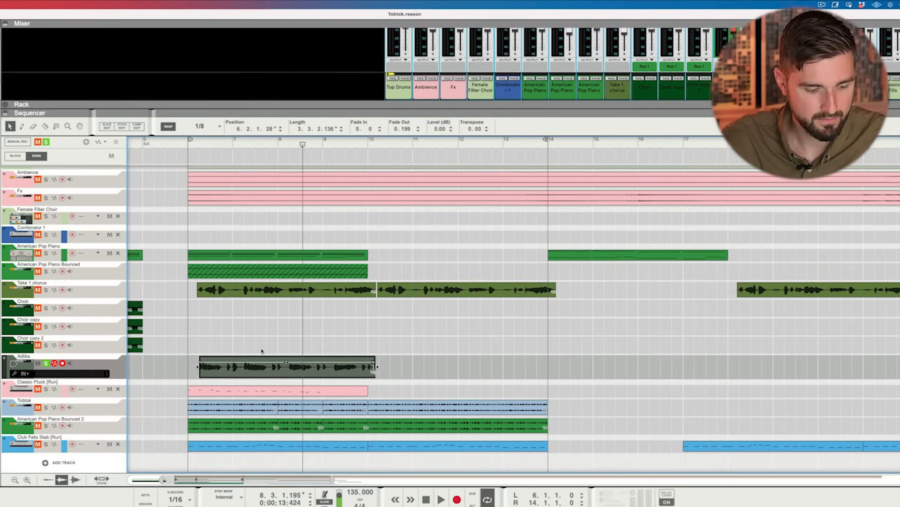
{"action": "left_click", "coordinate": [181, 126]}
{"action": "left_click", "coordinate": [169, 130]}
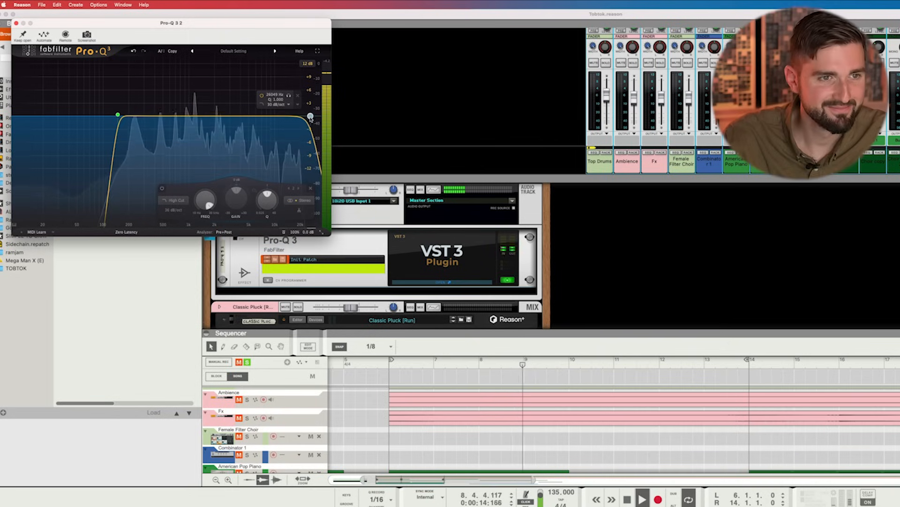
Step: Shape the Adlibs EQ in Pro-Q 3 with a lower high cut and slight dip near 300 Hz, and adjust the Master Bus Compressor's threshold
{"action": "left_click_drag", "start_coordinate": [311, 115], "coordinate": [292, 115]}
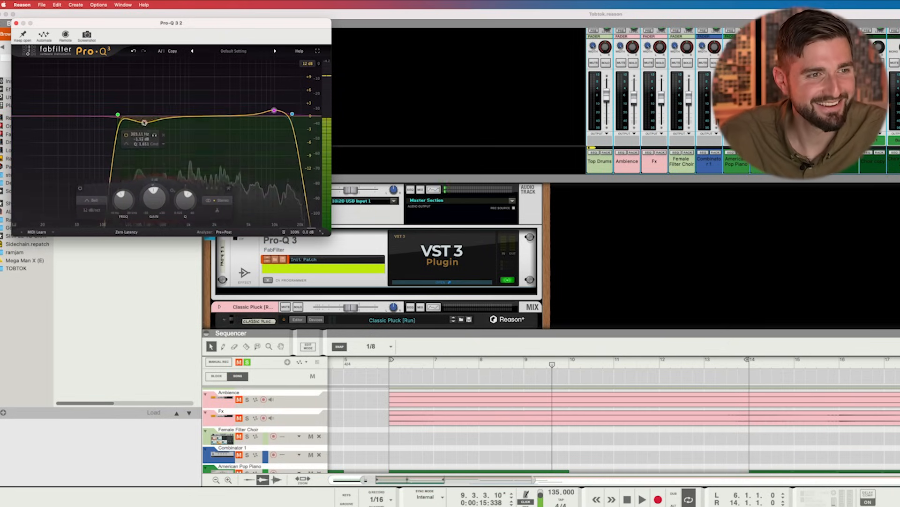
{"action": "left_click", "coordinate": [198, 119]}
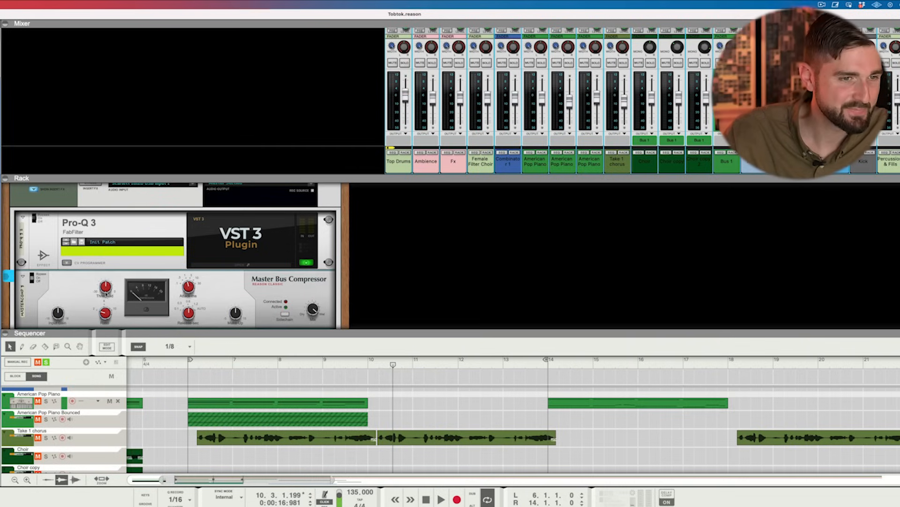
{"action": "left_click", "coordinate": [106, 293]}
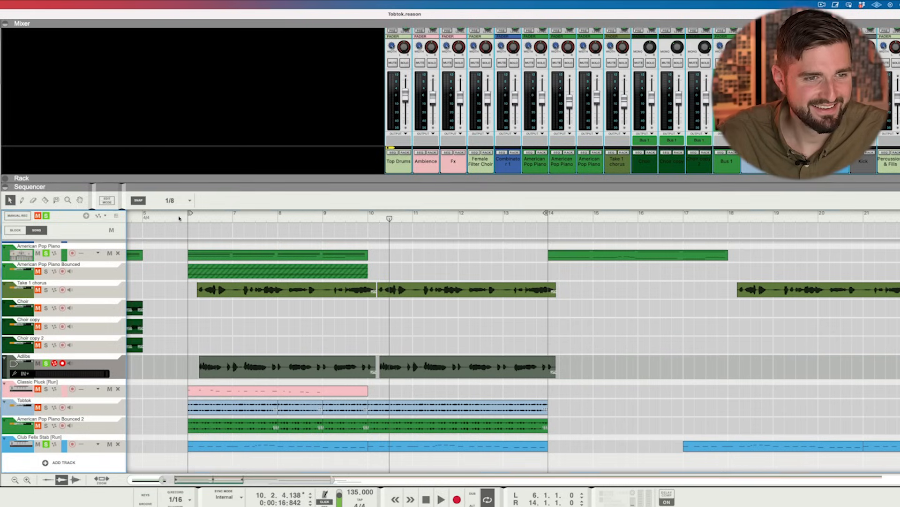
Step: Play the section from bar 6 and inspect the first Adlibs clip in the pitch editor
{"action": "left_click", "coordinate": [183, 215]}
{"action": "key", "text": "space"}
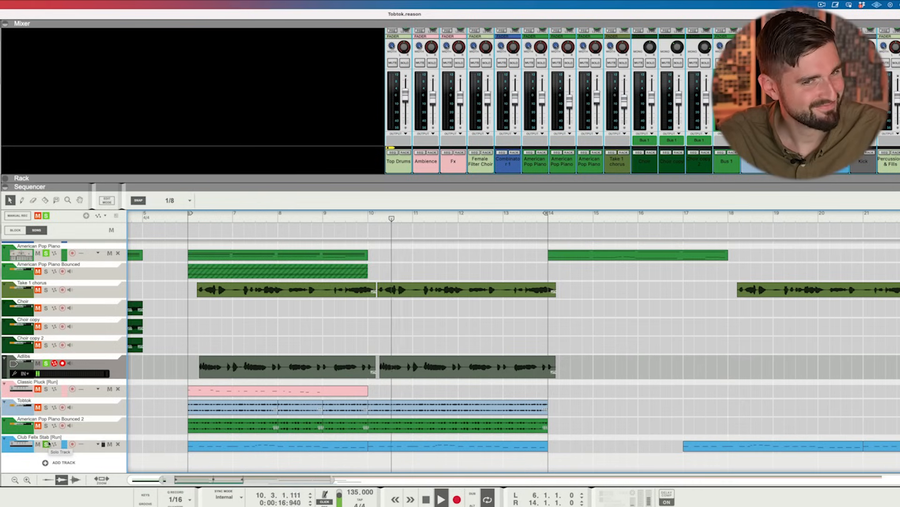
{"action": "key", "text": "space"}
{"action": "double_click", "coordinate": [256, 369]}
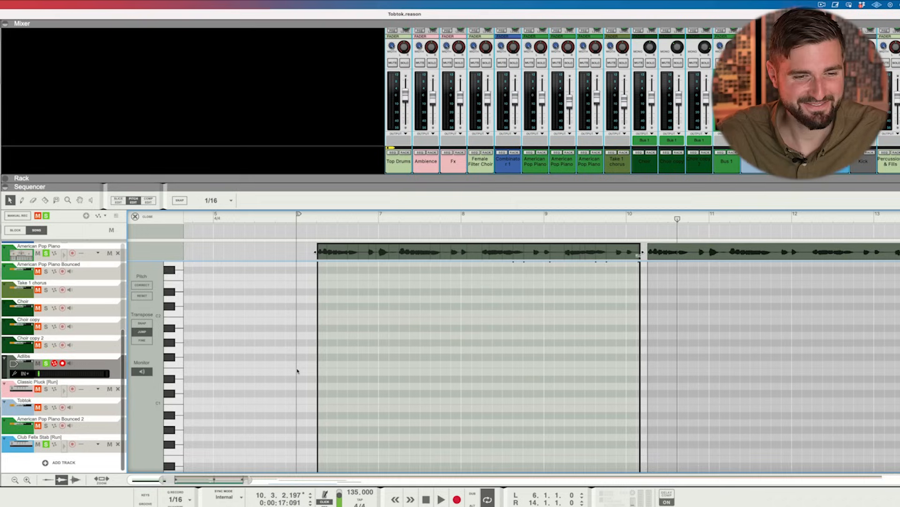
{"action": "left_click", "coordinate": [138, 217]}
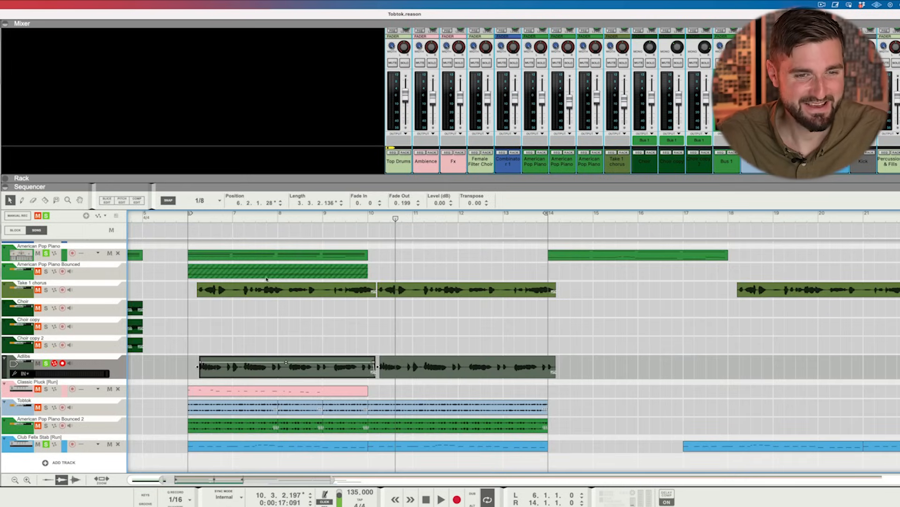
Step: Split the first Adlibs clip at 6.3.1, 6.3.3, 6.4.3, 7.1.1 and 7.2.1, playing from 6.3 to find the cut points
{"action": "left_click_drag", "start_coordinate": [336, 484], "coordinate": [191, 479]}
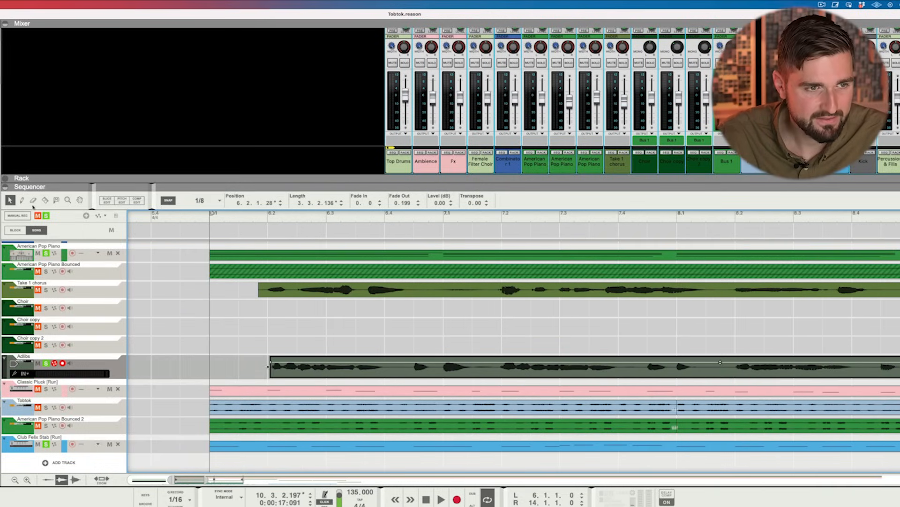
{"action": "left_click", "coordinate": [414, 365]}
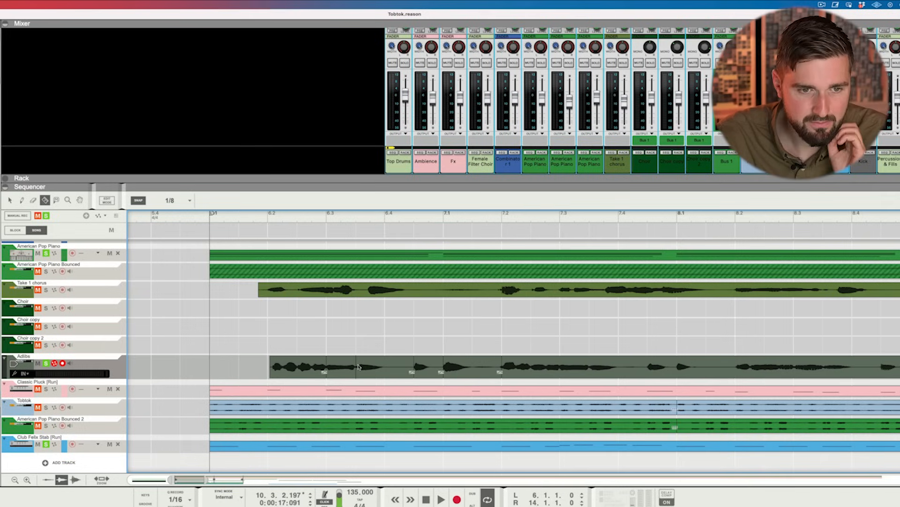
{"action": "left_click", "coordinate": [326, 219]}
{"action": "key", "text": "space"}
{"action": "key", "text": "space"}
{"action": "key", "text": "space"}
{"action": "key", "text": "space"}
{"action": "left_click", "coordinate": [366, 374]}
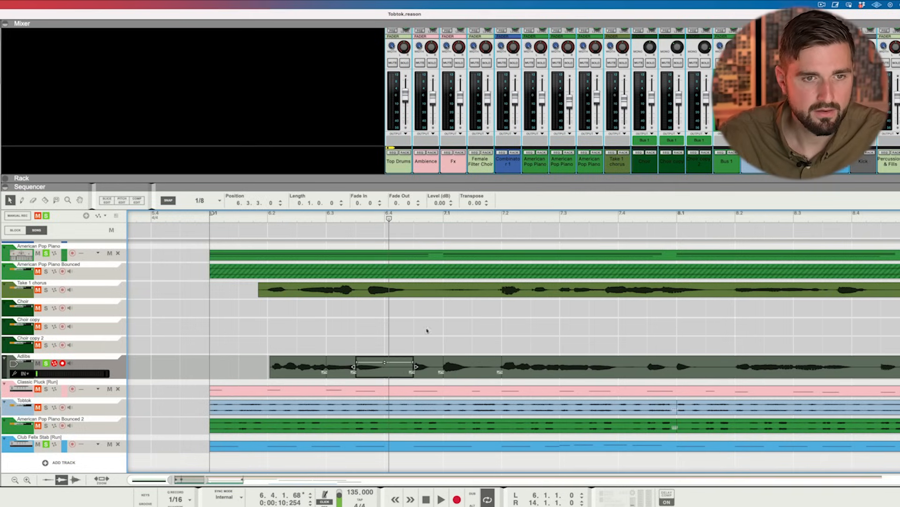
Step: Delete the opening Adlibs slice before 6.3 and move the one-beat slice from 6.3.3 to 6.1.1.0
{"action": "left_click", "coordinate": [246, 367]}
{"action": "left_click", "coordinate": [289, 366]}
{"action": "key", "text": "Delete"}
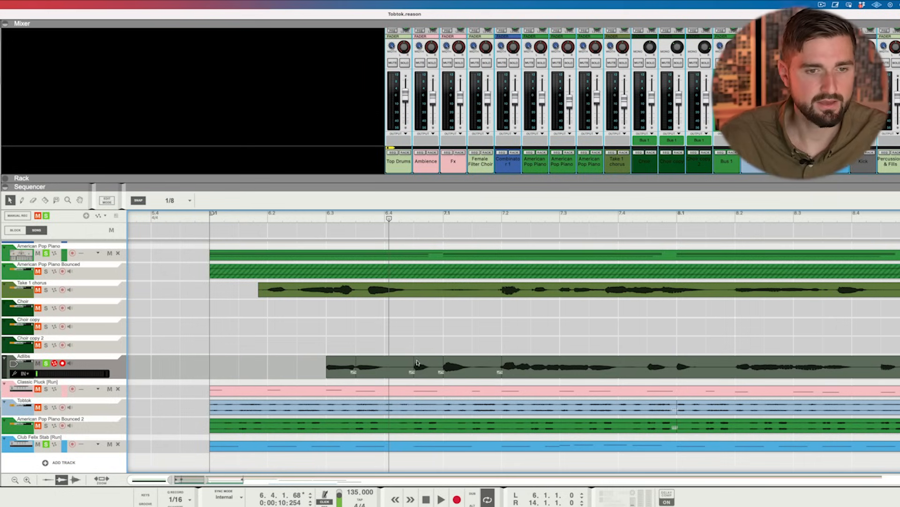
{"action": "left_click_drag", "start_coordinate": [387, 367], "coordinate": [241, 367]}
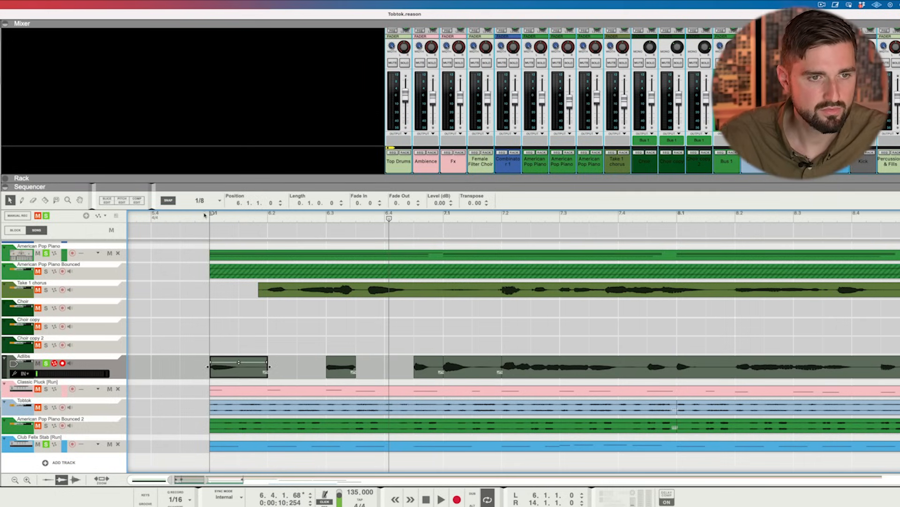
Step: Raise the main note of the Adlibs slice at bar 6 to C#4 in pitch editing, auditioning the change, and close the editor
{"action": "double_click", "coordinate": [229, 367]}
{"action": "left_click_drag", "start_coordinate": [581, 455], "coordinate": [581, 401]}
{"action": "key", "text": "space"}
{"action": "key", "text": "space"}
{"action": "left_click_drag", "start_coordinate": [590, 454], "coordinate": [582, 382]}
{"action": "key", "text": "space"}
{"action": "key", "text": "space"}
{"action": "key", "text": "shift+Return"}
{"action": "key", "text": "space"}
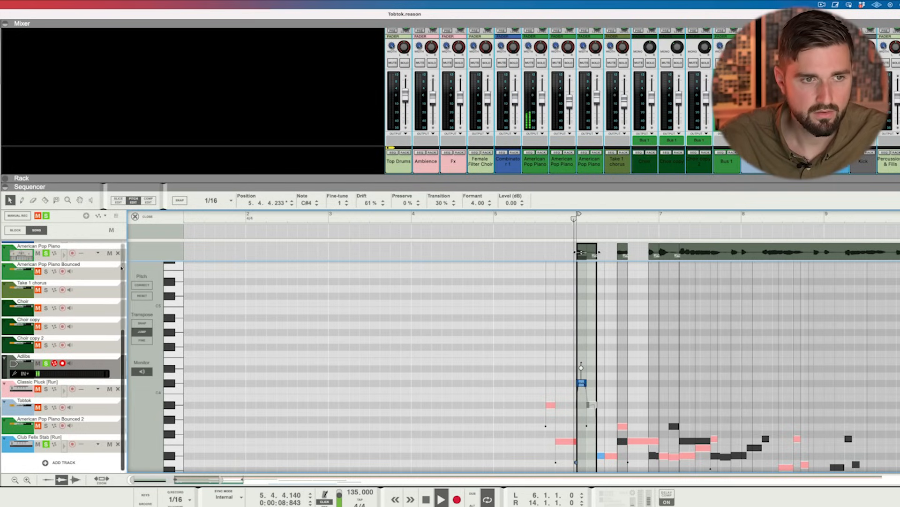
{"action": "left_click", "coordinate": [135, 216]}
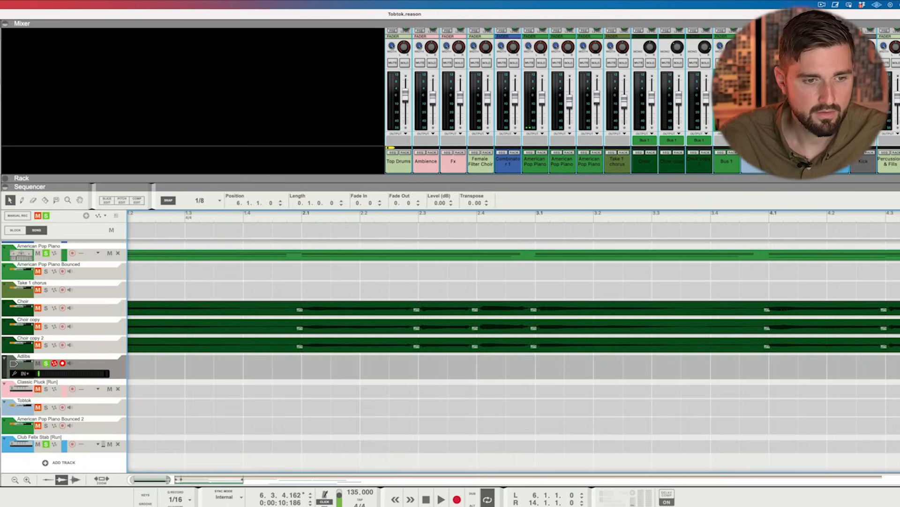
Step: Set the snap to 1/16, place a copy of the short Adlibs slice at 6.3.1.0, and replay from bar 6
{"action": "left_click", "coordinate": [167, 247]}
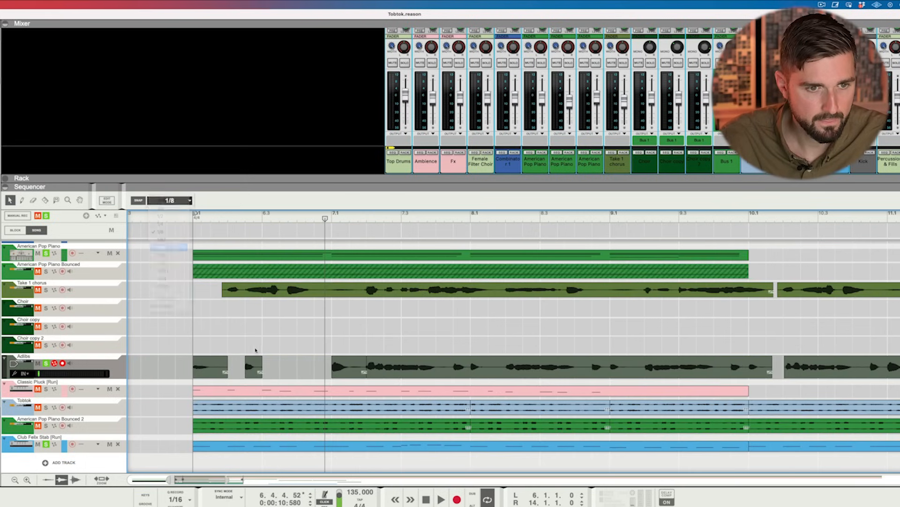
{"action": "left_click", "coordinate": [260, 364]}
{"action": "left_click", "coordinate": [193, 217]}
{"action": "key", "text": "space"}
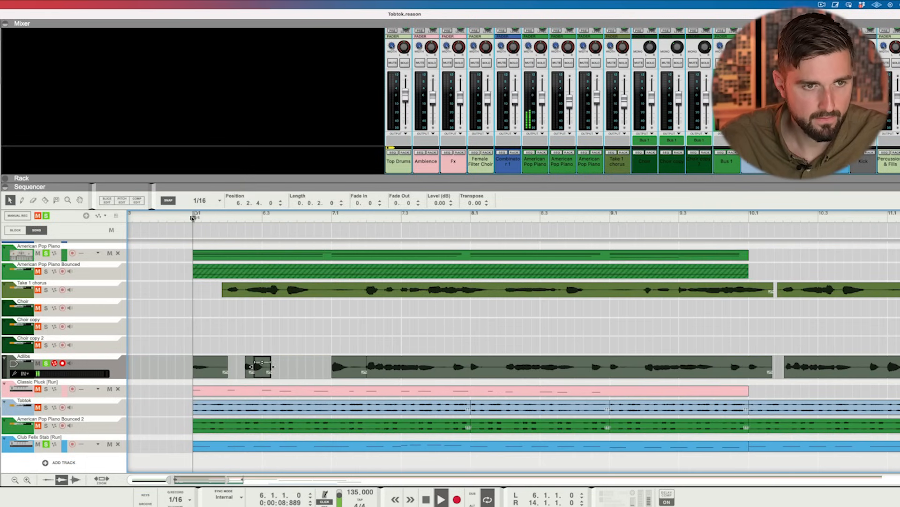
{"action": "left_click_drag", "start_coordinate": [268, 369], "coordinate": [278, 369]}
{"action": "left_click", "coordinate": [193, 217]}
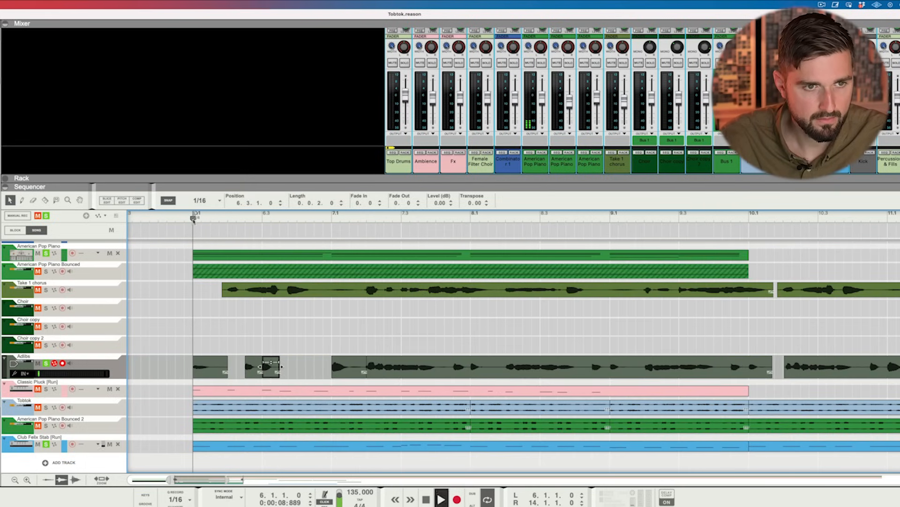
Step: Delete the short Adlibs slice at the start of bar 7
{"action": "left_click", "coordinate": [300, 348]}
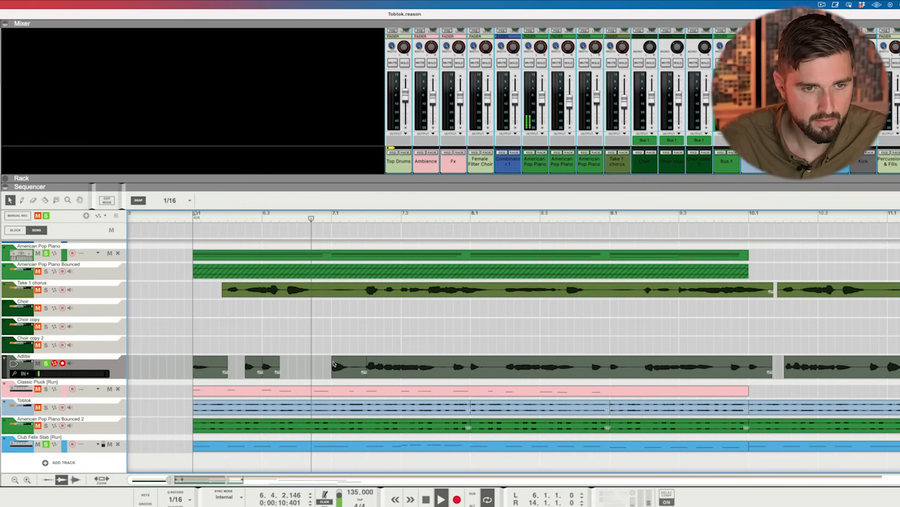
{"action": "left_click", "coordinate": [354, 372]}
{"action": "key", "text": "Delete"}
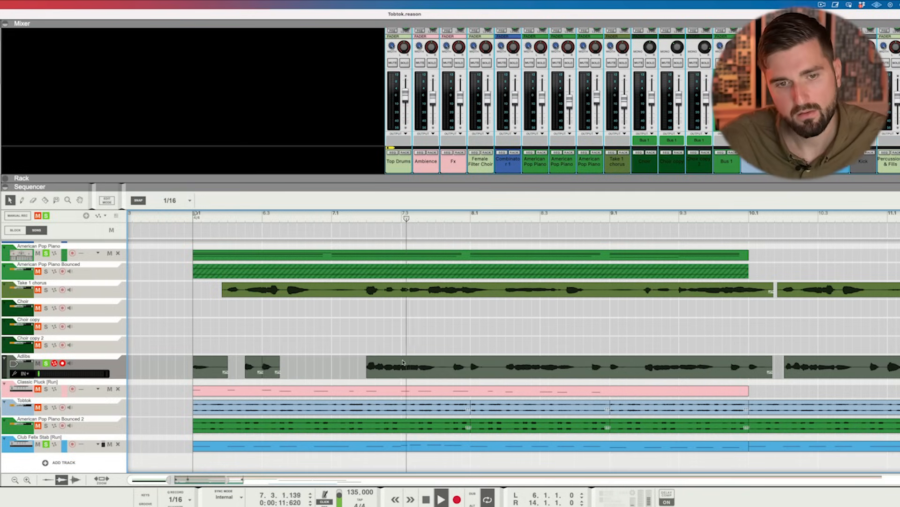
Step: Remove the first part of the following long Adlibs clip, place a copy of its remainder at 6.3.4.0, and audition it
{"action": "left_click", "coordinate": [402, 364]}
{"action": "left_click_drag", "start_coordinate": [363, 366], "coordinate": [297, 372]}
{"action": "right_click", "coordinate": [567, 370]}
{"action": "left_click", "coordinate": [338, 363]}
{"action": "key", "text": "space"}
{"action": "key", "text": "space"}
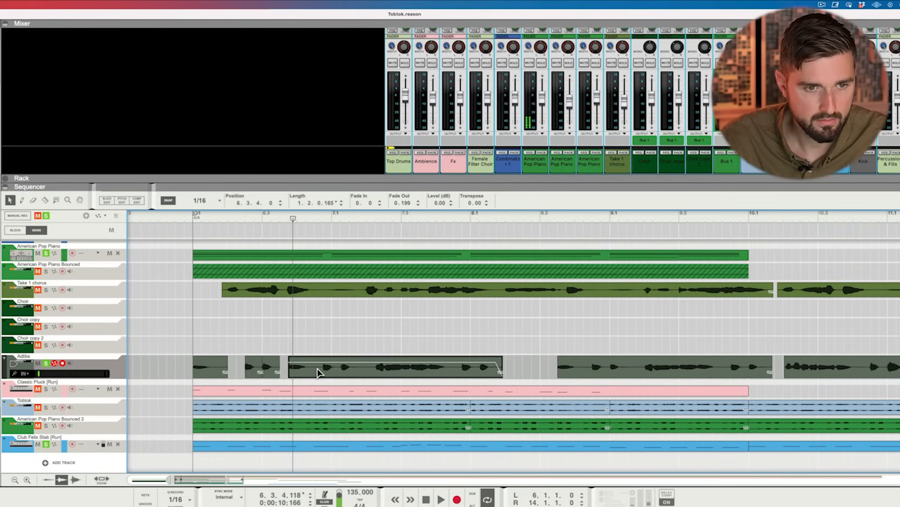
Step: In pitch editing, raise the Adlibs notes around 6.3.4 to C#3, set the clip's first note to 5% drift, and close the editor
{"action": "double_click", "coordinate": [316, 370]}
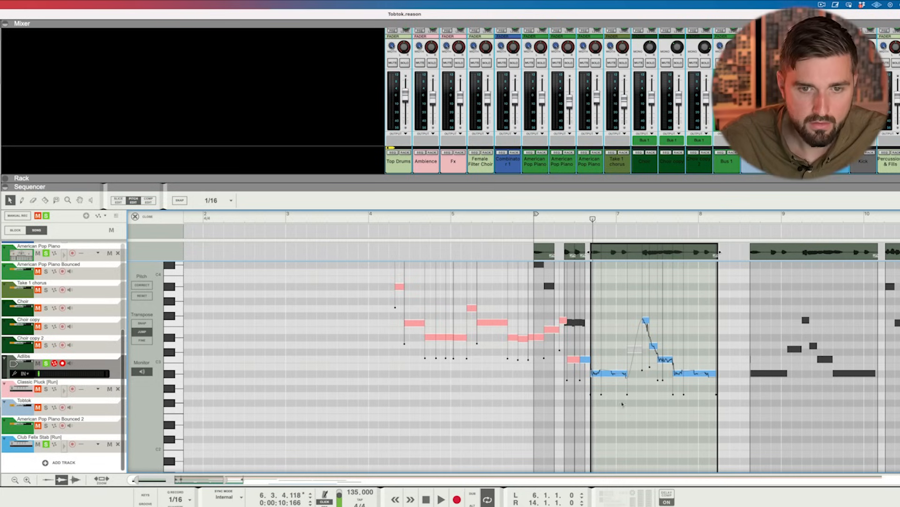
{"action": "left_click_drag", "start_coordinate": [582, 362], "coordinate": [582, 354]}
{"action": "left_click", "coordinate": [596, 373]}
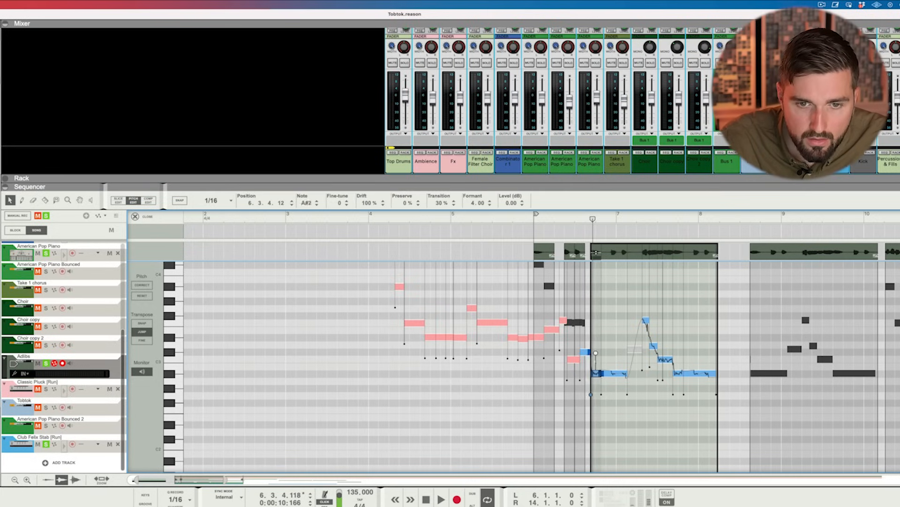
{"action": "left_click", "coordinate": [579, 219]}
{"action": "key", "text": "space"}
{"action": "key", "text": "space"}
{"action": "left_click_drag", "start_coordinate": [596, 331], "coordinate": [593, 358]}
{"action": "left_click_drag", "start_coordinate": [581, 219], "coordinate": [571, 219]}
{"action": "key", "text": "space"}
{"action": "left_click", "coordinate": [140, 218]}
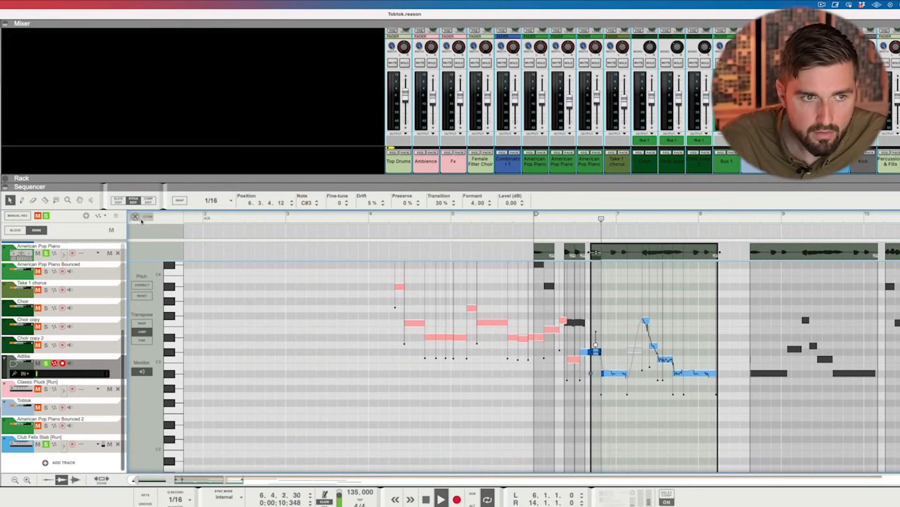
Step: Extend the chopped Adlibs phrase with copies of its short slices up to 7.3.3.0, replaying the pattern from bar 6
{"action": "key", "text": "space"}
{"action": "key", "text": "space"}
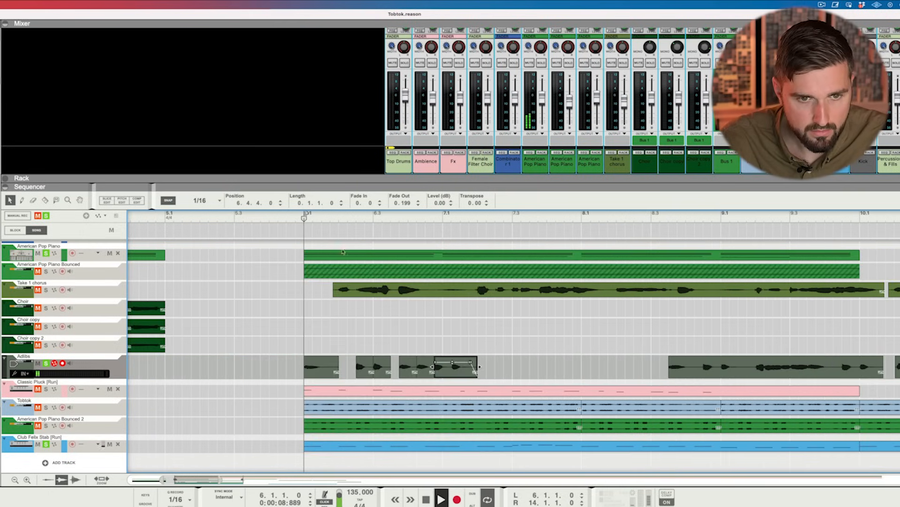
{"action": "left_click", "coordinate": [424, 355]}
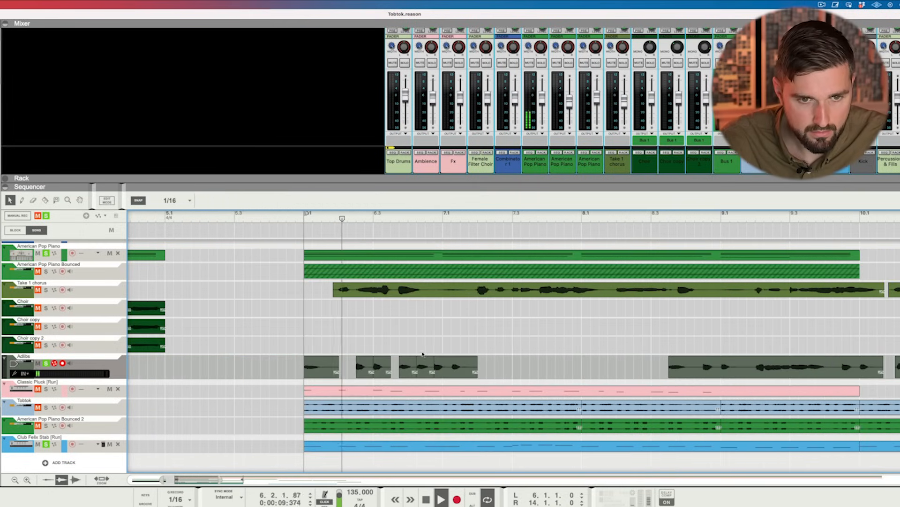
{"action": "left_click_drag", "start_coordinate": [423, 371], "coordinate": [504, 379]}
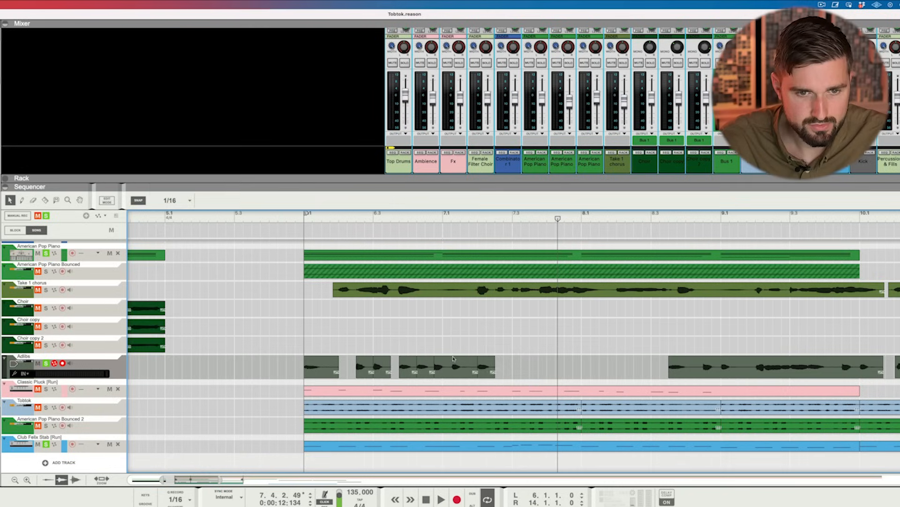
{"action": "left_click_drag", "start_coordinate": [439, 367], "coordinate": [507, 367]}
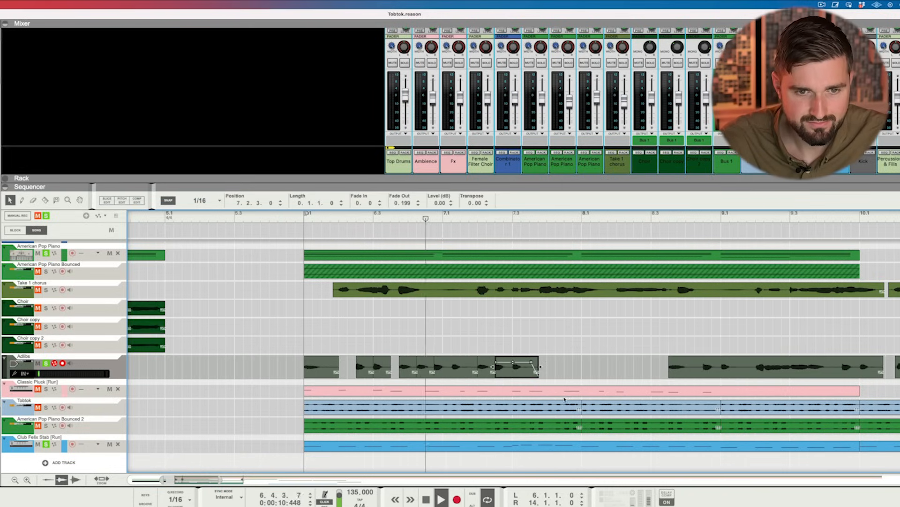
{"action": "mouse_move", "coordinate": [518, 373]}
{"action": "left_mouse_down"}
{"action": "mouse_move", "coordinate": [535, 374]}
{"action": "mouse_move", "coordinate": [493, 371]}
{"action": "mouse_move", "coordinate": [529, 367]}
{"action": "left_mouse_up"}
{"action": "left_click", "coordinate": [504, 351]}
{"action": "key", "text": "space"}
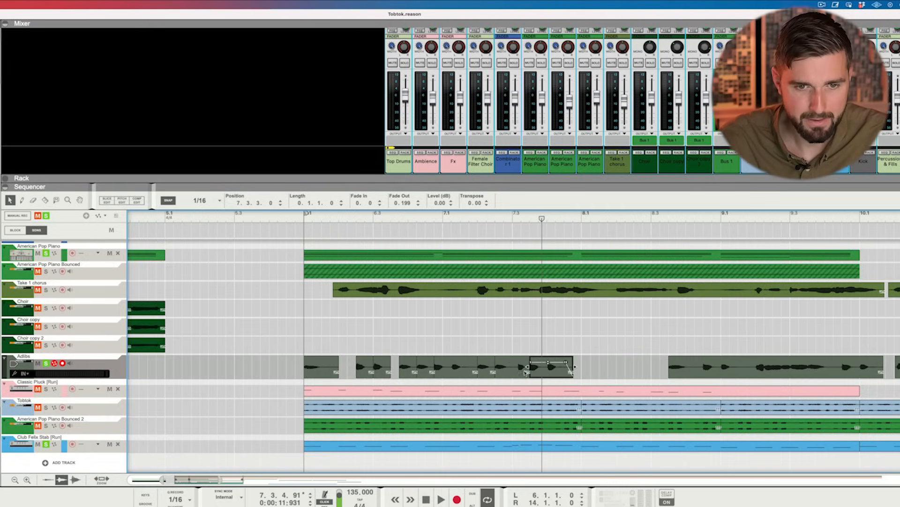
Step: Delete the remaining long Adlibs clips that follow the chopped phrase
{"action": "left_click", "coordinate": [785, 375]}
{"action": "key", "text": "Delete"}
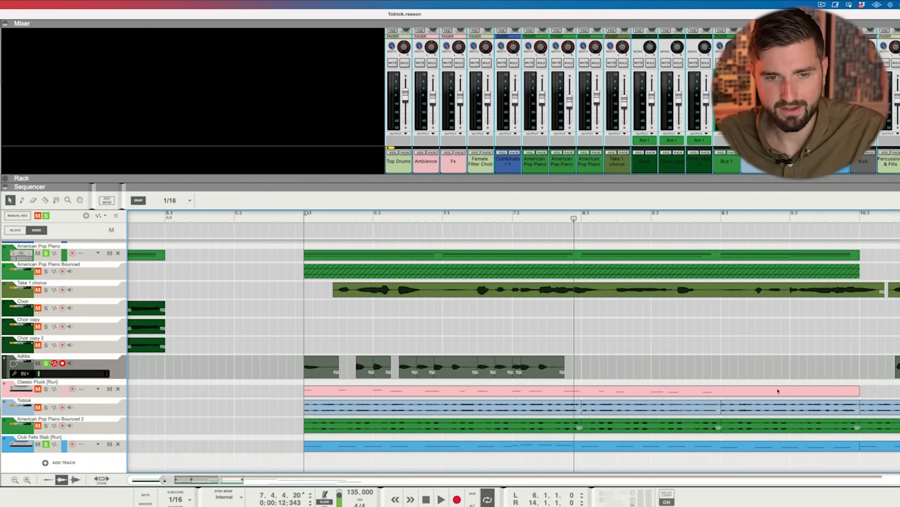
{"action": "scroll", "coordinate": [493, 376], "scroll_direction": "down", "scroll_amount": 9}
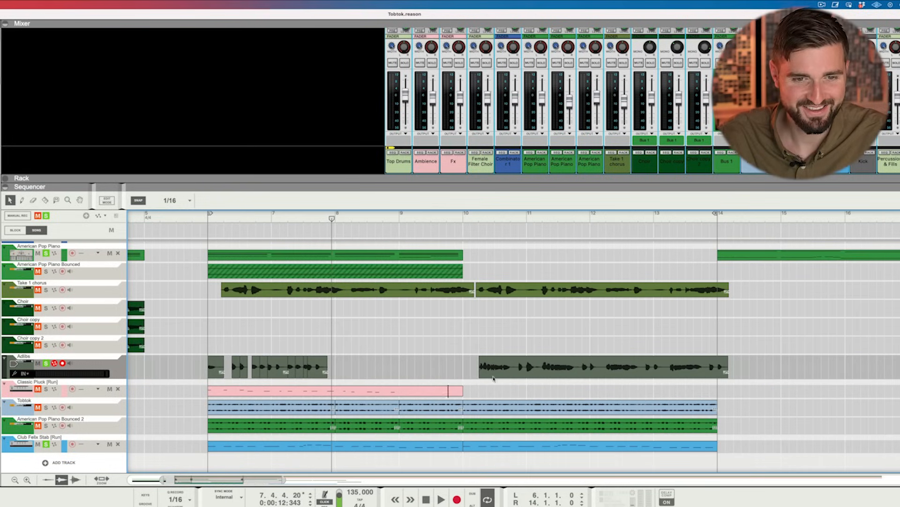
{"action": "left_click_drag", "start_coordinate": [447, 357], "coordinate": [814, 374]}
{"action": "left_click", "coordinate": [813, 374]}
{"action": "left_click", "coordinate": [551, 369]}
{"action": "key", "text": "Delete"}
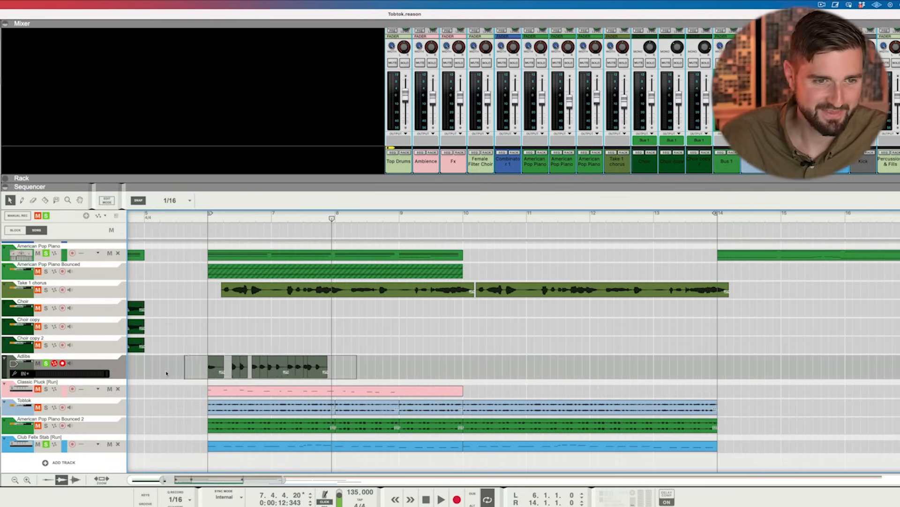
Step: Set the snap to 1/8 and repeat the chopped Adlibs slices from bar 6 across the looped section
{"action": "left_click_drag", "start_coordinate": [166, 373], "coordinate": [169, 373]}
{"action": "left_click", "coordinate": [206, 202]}
{"action": "left_click", "coordinate": [203, 202]}
{"action": "left_click", "coordinate": [203, 202]}
{"action": "left_click", "coordinate": [201, 217]}
{"action": "left_click_drag", "start_coordinate": [374, 373], "coordinate": [171, 375]}
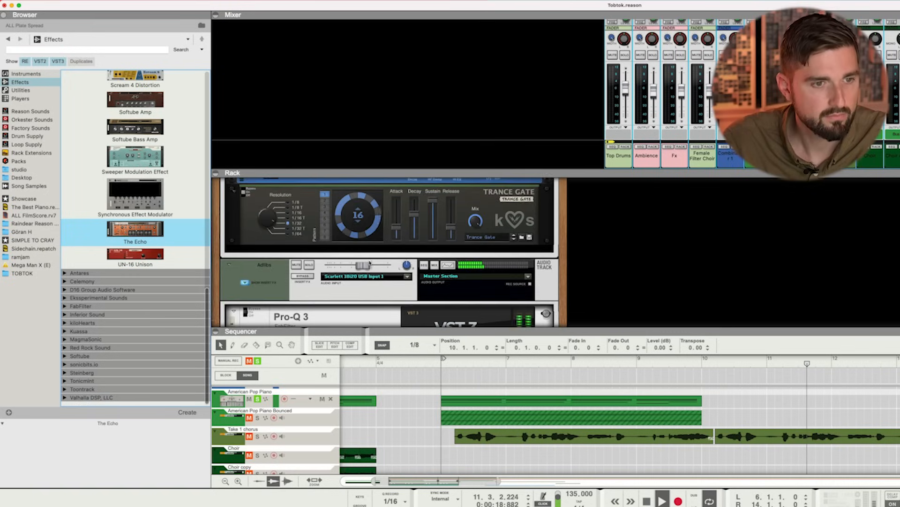
Step: Add The Echo to the end of the Adlibs effect chain and set its dry/wet balance to 60%
{"action": "scroll", "coordinate": [419, 267], "scroll_direction": "down", "scroll_amount": 10}
{"action": "left_click_drag", "start_coordinate": [135, 230], "coordinate": [347, 204]}
{"action": "left_click", "coordinate": [439, 361]}
{"action": "left_click", "coordinate": [501, 238]}
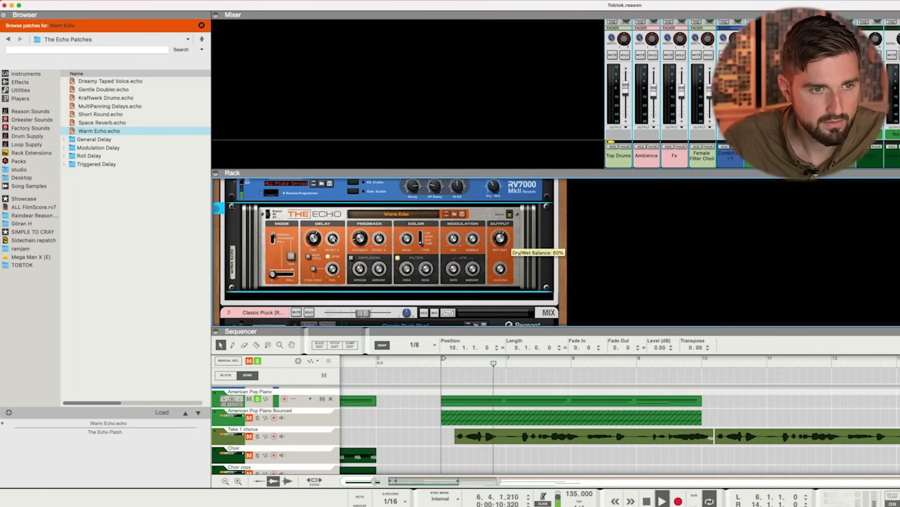
Step: Solo the Adlibs channel and set its RV7000 reverb's dry/wet to 0 and The Echo's drive amount to 35%
{"action": "scroll", "coordinate": [501, 238], "scroll_direction": "up", "scroll_amount": 10}
{"action": "scroll", "coordinate": [302, 234], "scroll_direction": "down", "scroll_amount": 5}
{"action": "scroll", "coordinate": [302, 235], "scroll_direction": "up", "scroll_amount": 5}
{"action": "scroll", "coordinate": [301, 226], "scroll_direction": "down", "scroll_amount": 5}
{"action": "scroll", "coordinate": [303, 262], "scroll_direction": "up", "scroll_amount": 5}
{"action": "scroll", "coordinate": [302, 265], "scroll_direction": "down", "scroll_amount": 10}
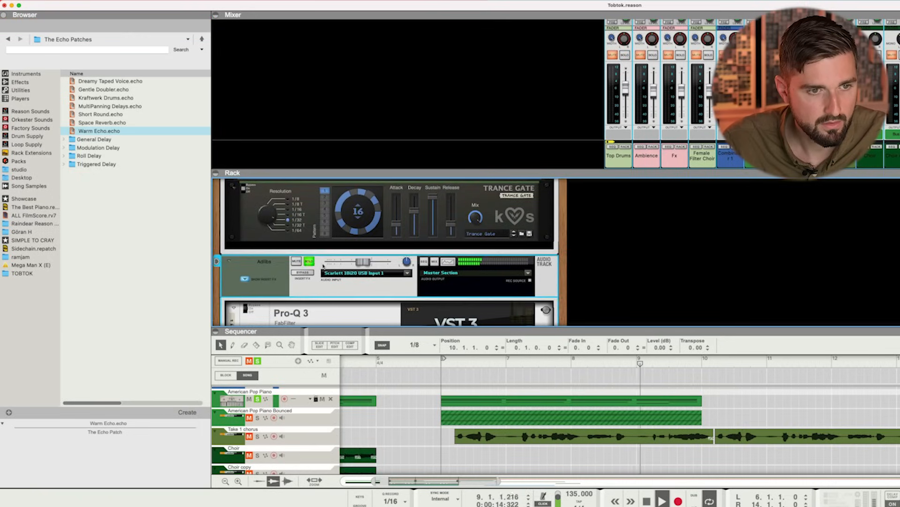
{"action": "left_click", "coordinate": [496, 271]}
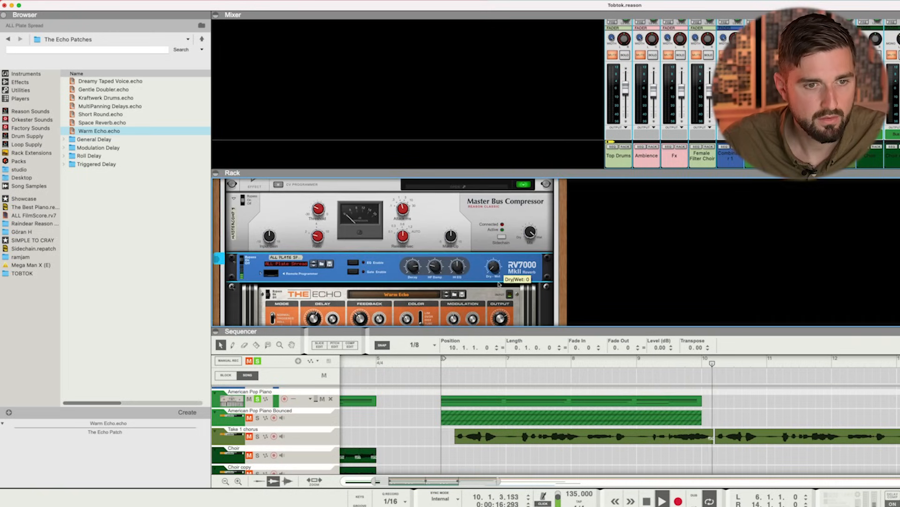
{"action": "scroll", "coordinate": [384, 265], "scroll_direction": "down", "scroll_amount": 6}
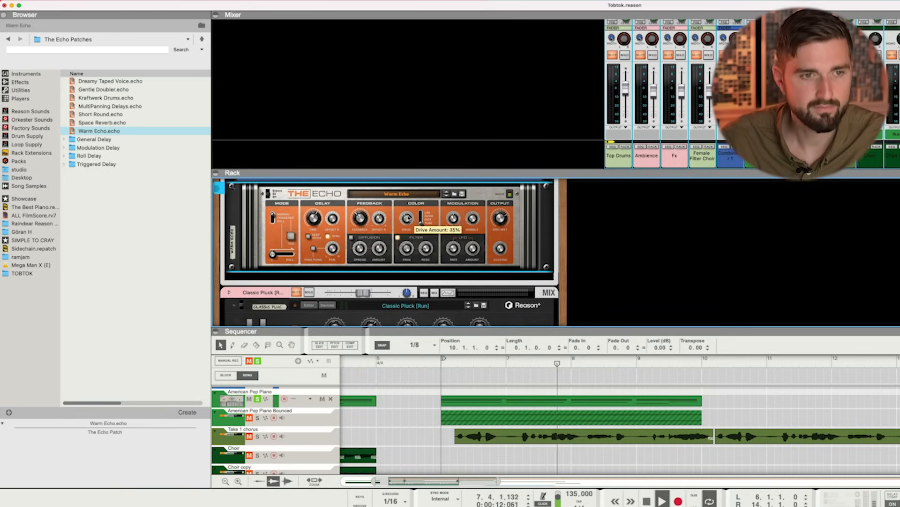
Step: Search the effects for "dec" and insert the matching device into the Adlibs chain at The Echo
{"action": "left_click_drag", "start_coordinate": [569, 334], "coordinate": [569, 181]}
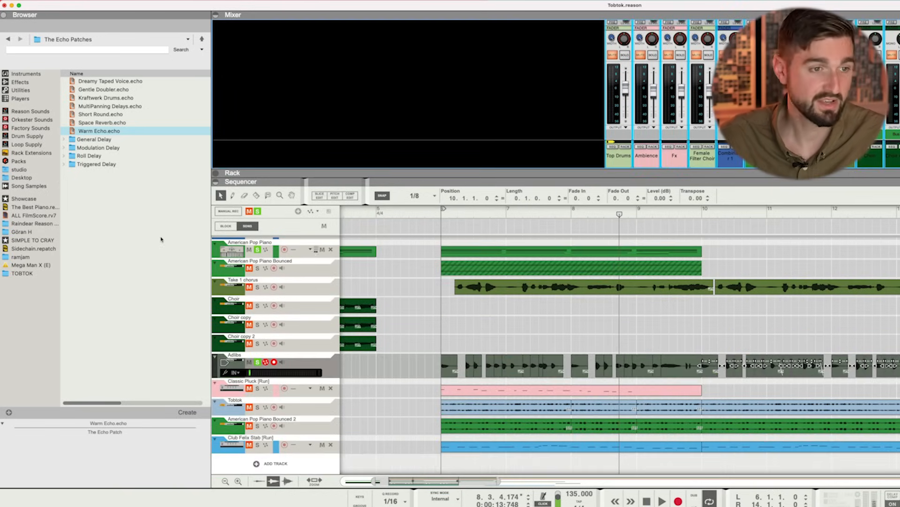
{"action": "left_click", "coordinate": [215, 177]}
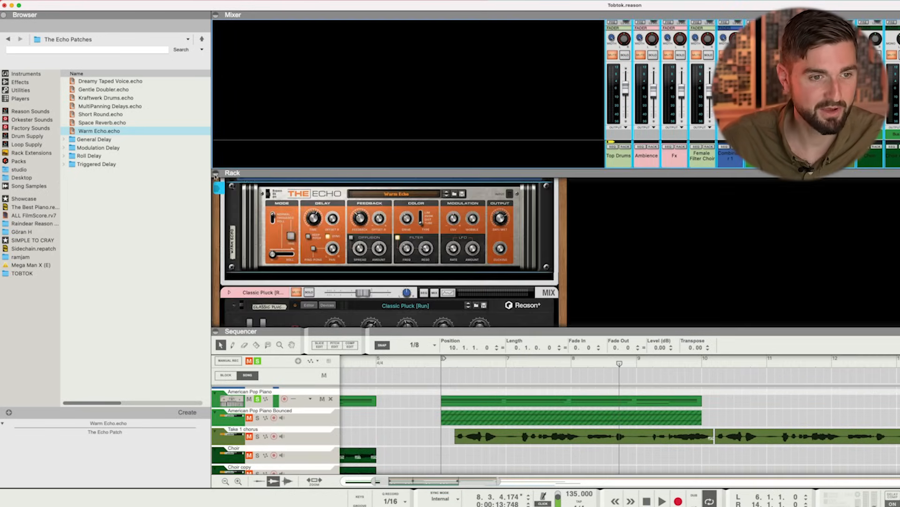
{"action": "left_click", "coordinate": [411, 225]}
{"action": "left_click", "coordinate": [11, 82]}
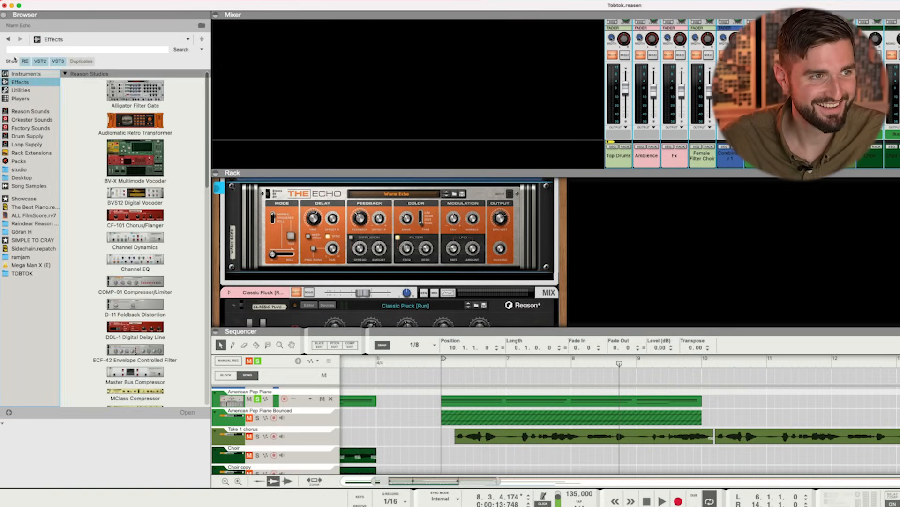
{"action": "type", "text": "dec"}
{"action": "left_click_drag", "start_coordinate": [97, 95], "coordinate": [392, 257]}
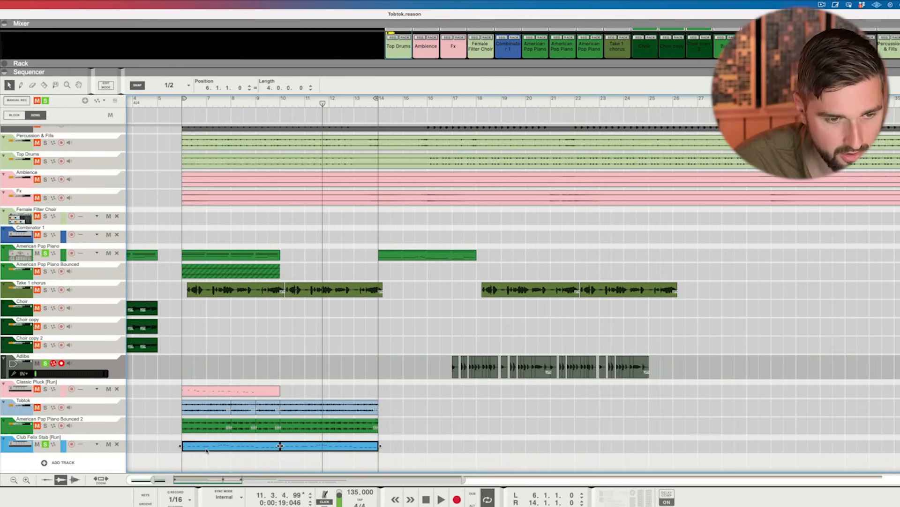
Step: Move the Club Felix Stab clips to bar 17, set the loop from bar 17 to 21, and enlarge the sequencer
{"action": "left_click_drag", "start_coordinate": [207, 451], "coordinate": [477, 449]}
{"action": "left_click_drag", "start_coordinate": [380, 101], "coordinate": [570, 108]}
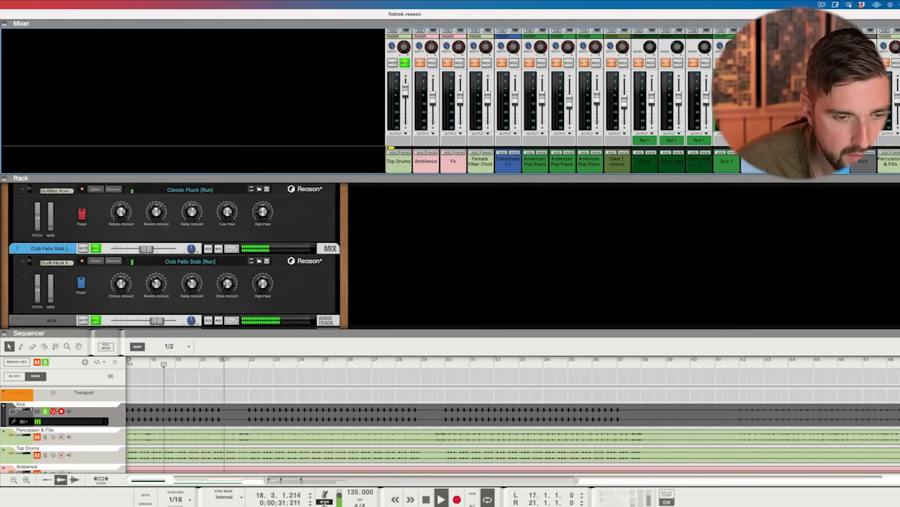
{"action": "left_click_drag", "start_coordinate": [297, 329], "coordinate": [293, 319]}
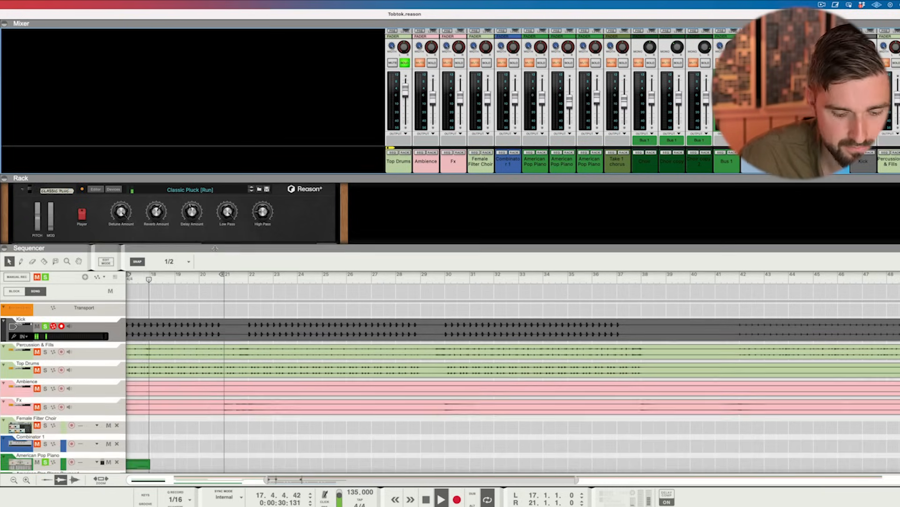
{"action": "left_click_drag", "start_coordinate": [309, 315], "coordinate": [309, 242]}
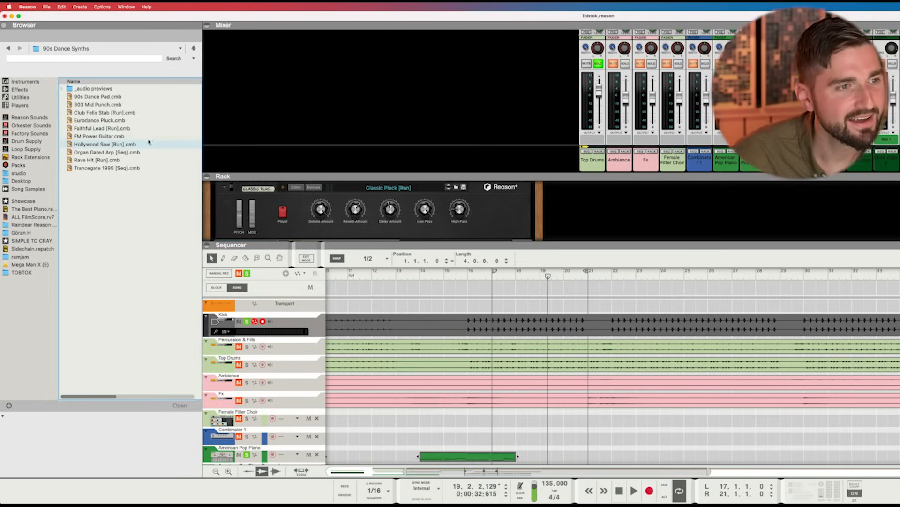
Step: Add a Trancegate 1995 [Seq] instrument track and record a four-bar part on it from bar 17
{"action": "scroll", "coordinate": [435, 367], "scroll_direction": "down", "scroll_amount": 6}
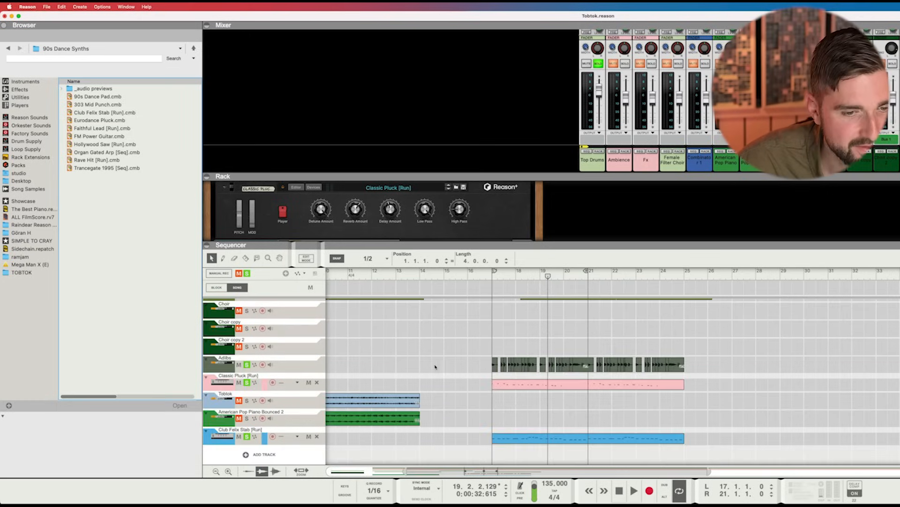
{"action": "left_click_drag", "start_coordinate": [89, 154], "coordinate": [362, 444]}
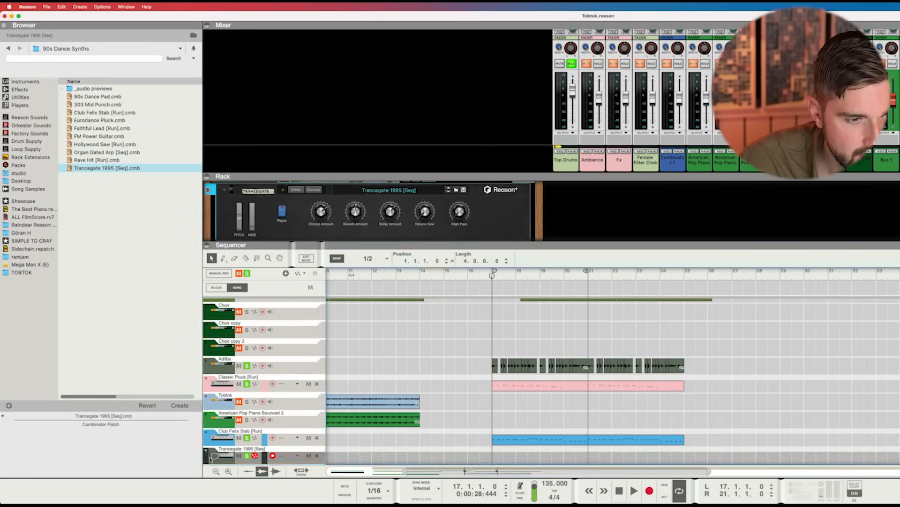
{"action": "left_click", "coordinate": [210, 459]}
{"action": "left_click", "coordinate": [649, 490]}
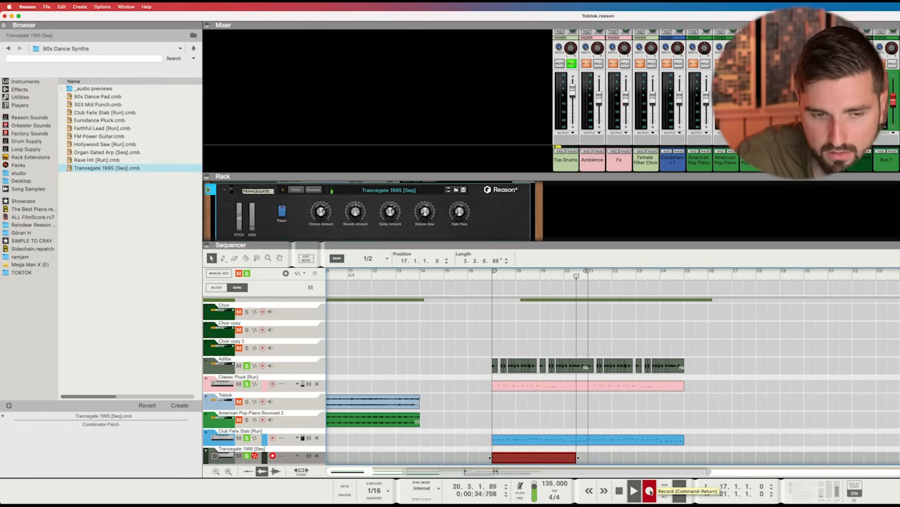
{"action": "key", "text": "space"}
{"action": "right_click", "coordinate": [522, 458]}
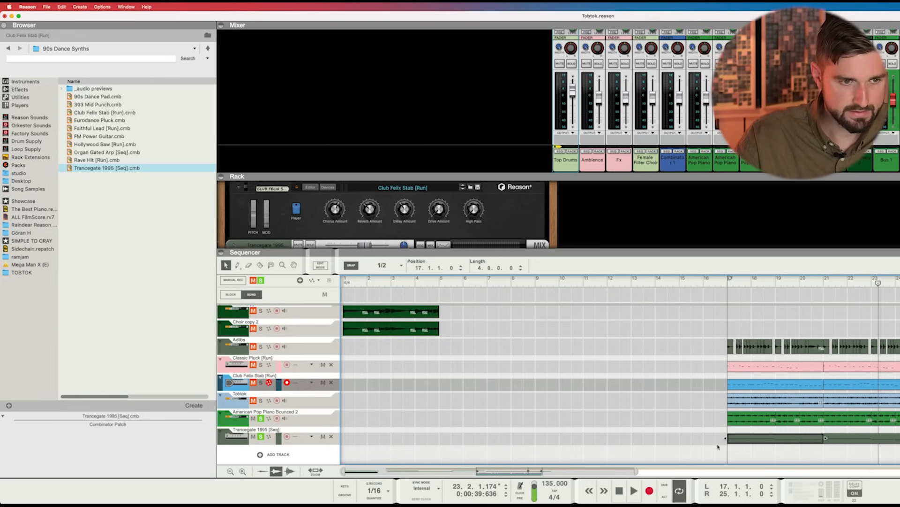
Step: Copy the first four bars of the Trancegate, American Pop Piano Bounced 2 and Tobtok clips from bar 17 to bar 1
{"action": "left_click_drag", "start_coordinate": [768, 441], "coordinate": [264, 456]}
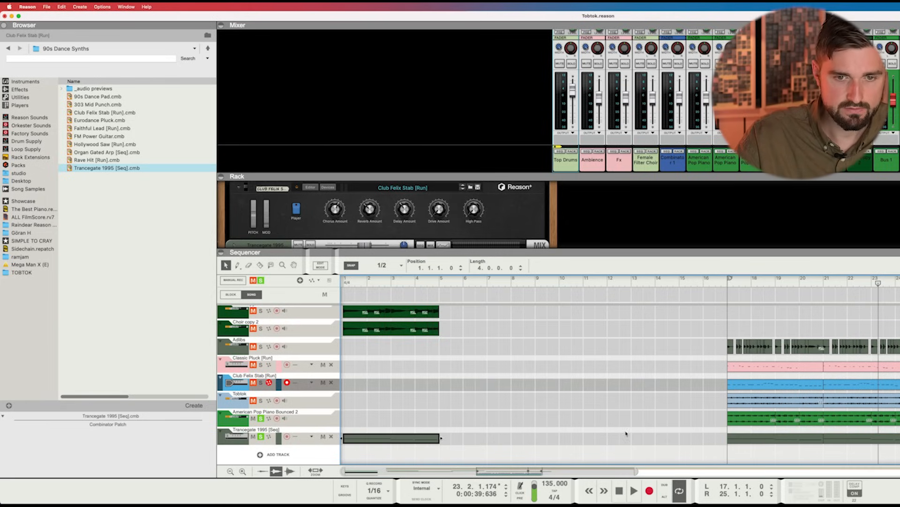
{"action": "left_click_drag", "start_coordinate": [750, 418], "coordinate": [366, 418]}
{"action": "left_click_drag", "start_coordinate": [738, 399], "coordinate": [276, 402]}
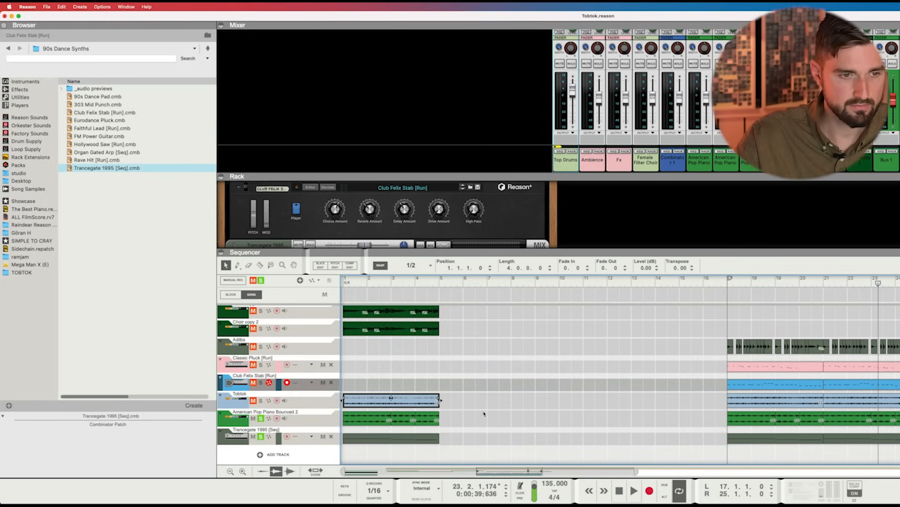
Step: Duplicate the opening bounced piano and Trancegate clips to bar 5, play from the start, and move the loop start to bar 1
{"action": "left_click_drag", "start_coordinate": [513, 410], "coordinate": [451, 439]}
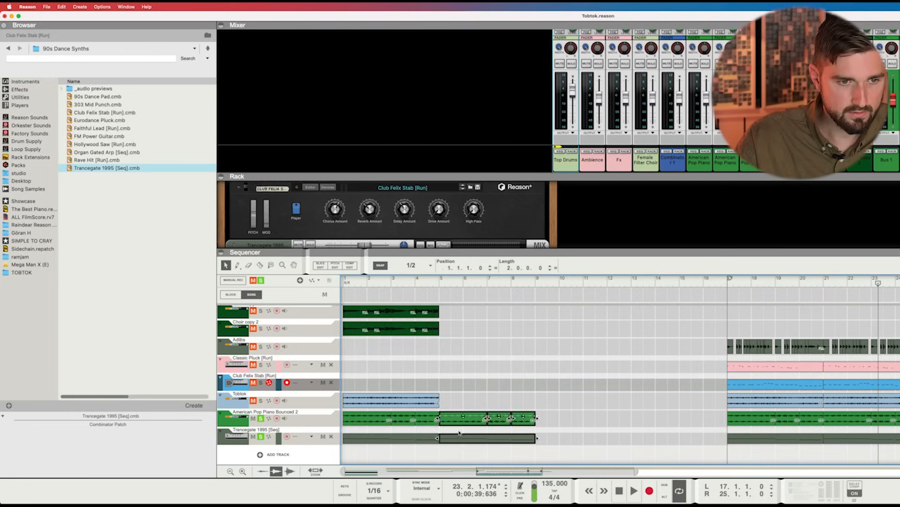
{"action": "key", "text": "space"}
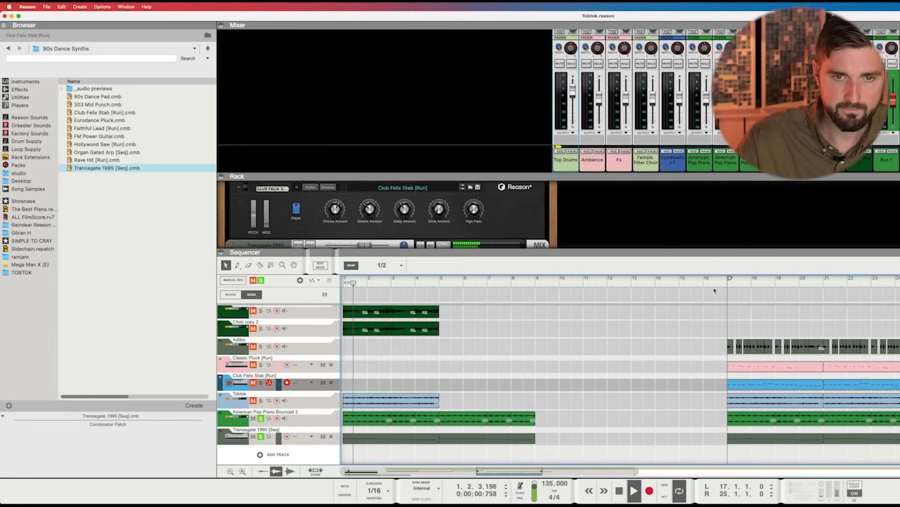
{"action": "left_click_drag", "start_coordinate": [728, 279], "coordinate": [253, 323]}
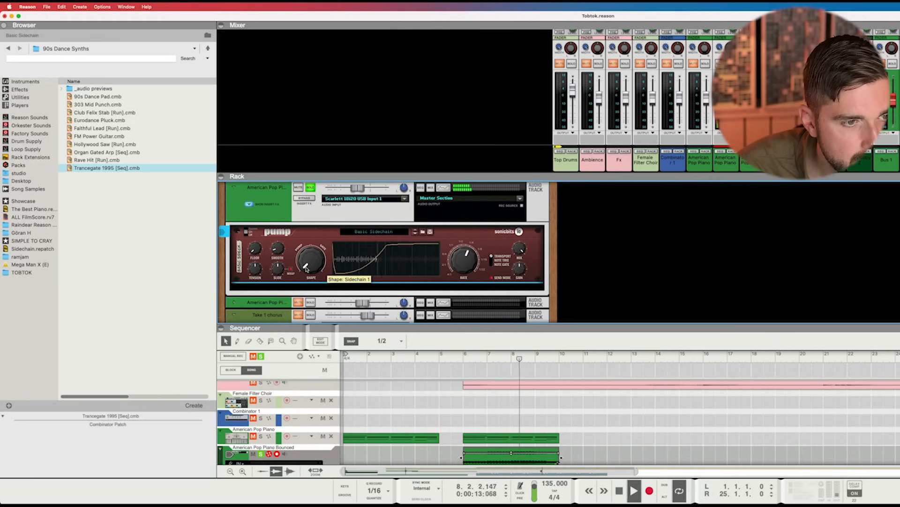
Step: Move the American Pop Piano Bounced clip to bar 17 and transpose it by -12 semitones
{"action": "left_click_drag", "start_coordinate": [530, 330], "coordinate": [554, 142]}
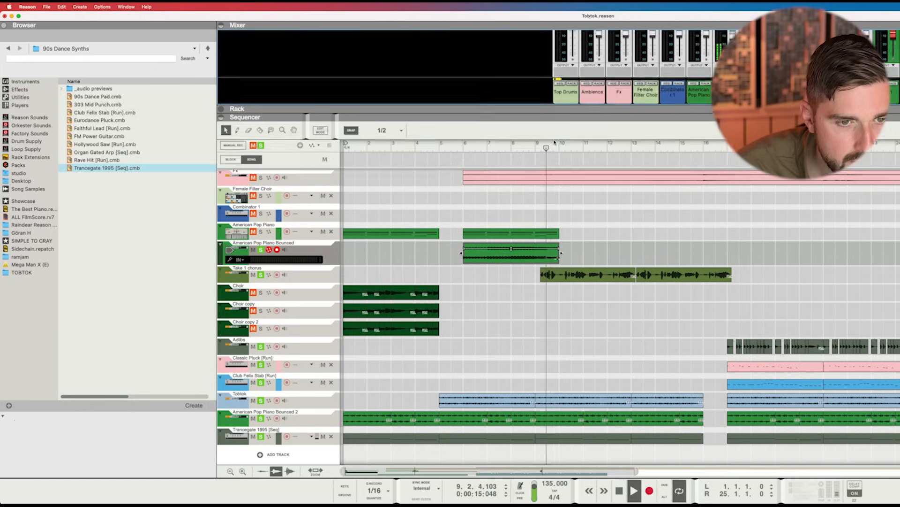
{"action": "left_click_drag", "start_coordinate": [503, 247], "coordinate": [767, 248]}
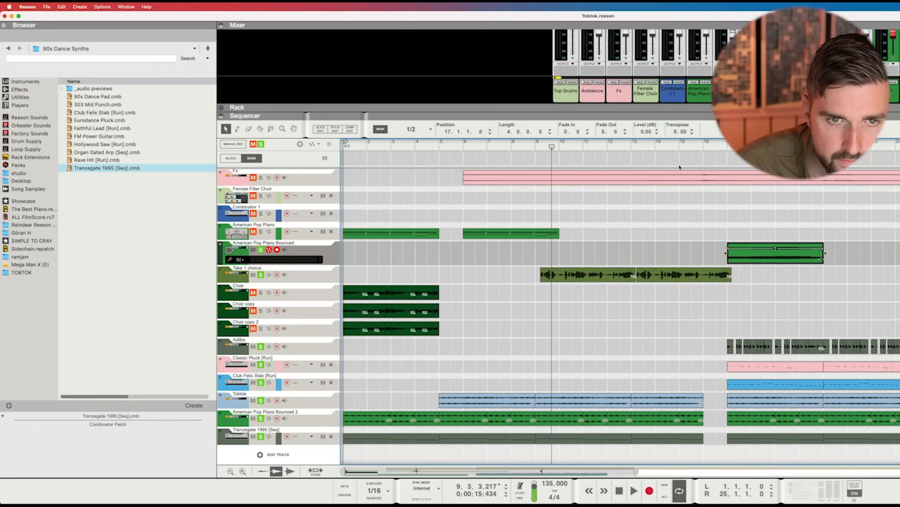
{"action": "double_click", "coordinate": [680, 131]}
{"action": "type", "text": "-12"}
{"action": "key", "text": "Return"}
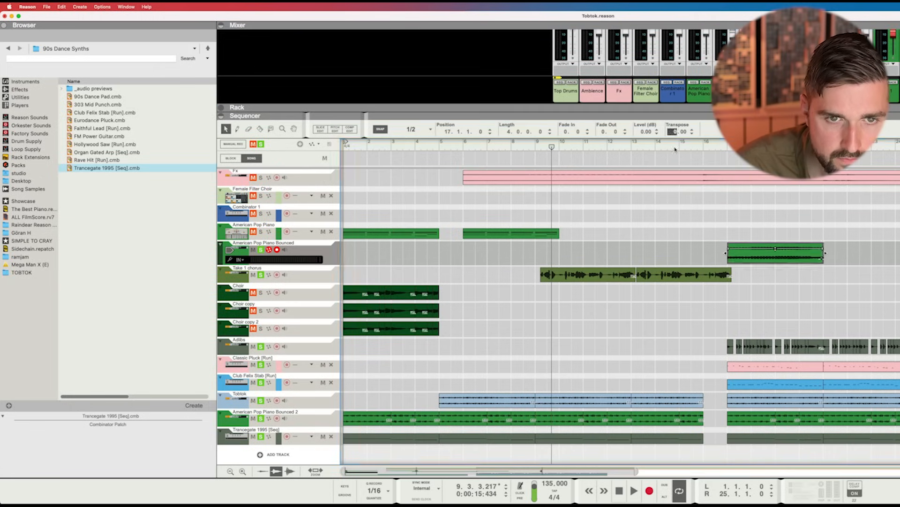
Step: Play from bar 17, raise the bounced piano clip's level to about 3 dB, and duplicate the clip to bar 21
{"action": "left_click", "coordinate": [727, 145]}
{"action": "key", "text": "space"}
{"action": "left_click_drag", "start_coordinate": [776, 248], "coordinate": [776, 237]}
{"action": "left_click_drag", "start_coordinate": [866, 259], "coordinate": [710, 252]}
{"action": "key", "text": "super+d"}
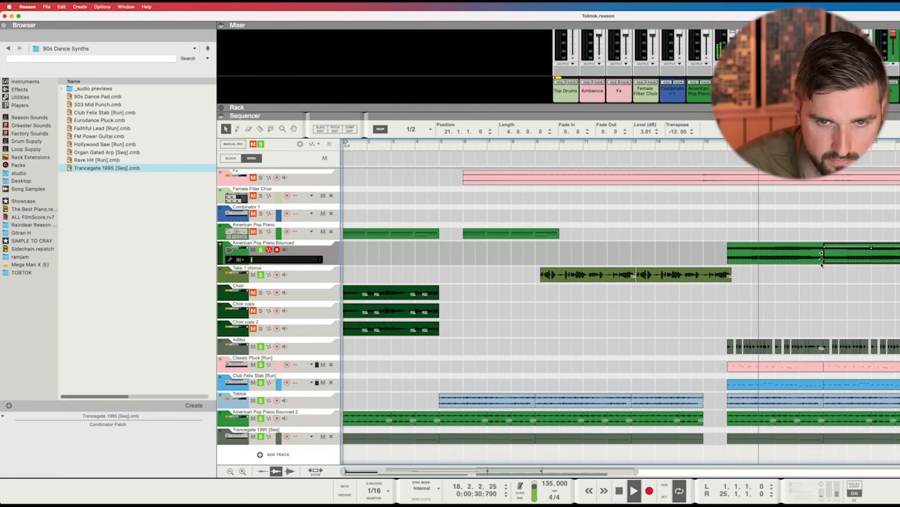
Step: Clear all solos, enlarge the mixer, and play the full arrangement from bar 17
{"action": "left_click", "coordinate": [261, 143]}
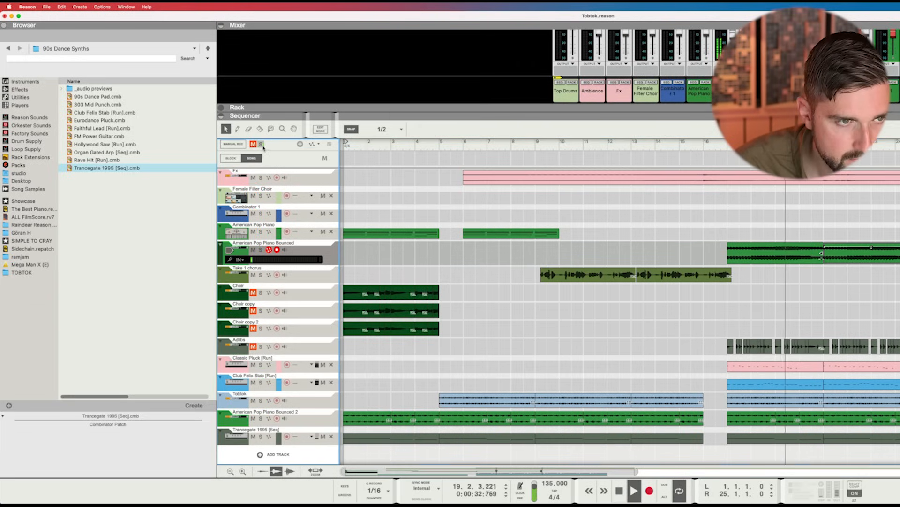
{"action": "left_click_drag", "start_coordinate": [741, 112], "coordinate": [741, 138]}
{"action": "key", "text": "space"}
{"action": "scroll", "coordinate": [732, 65], "scroll_direction": "up", "scroll_amount": 3}
{"action": "left_click", "coordinate": [732, 41]}
{"action": "key", "text": "space"}
{"action": "left_click", "coordinate": [728, 172]}
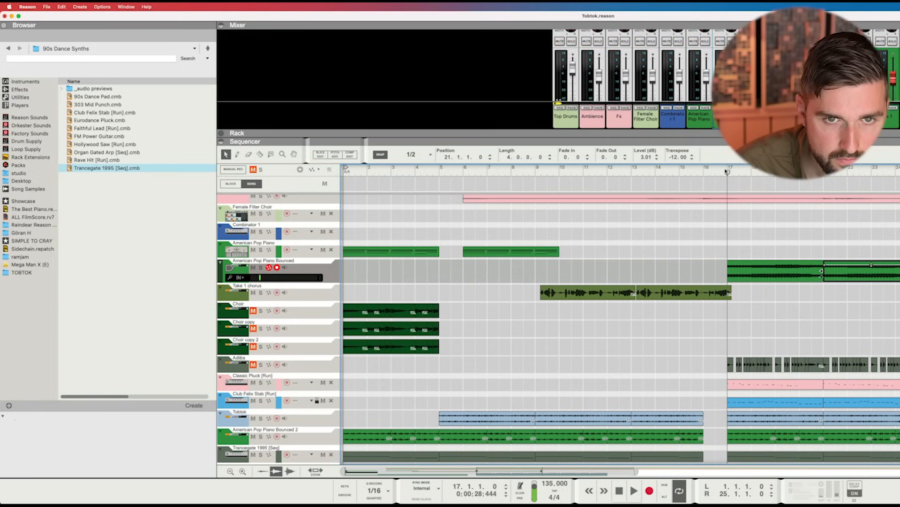
{"action": "key", "text": "space"}
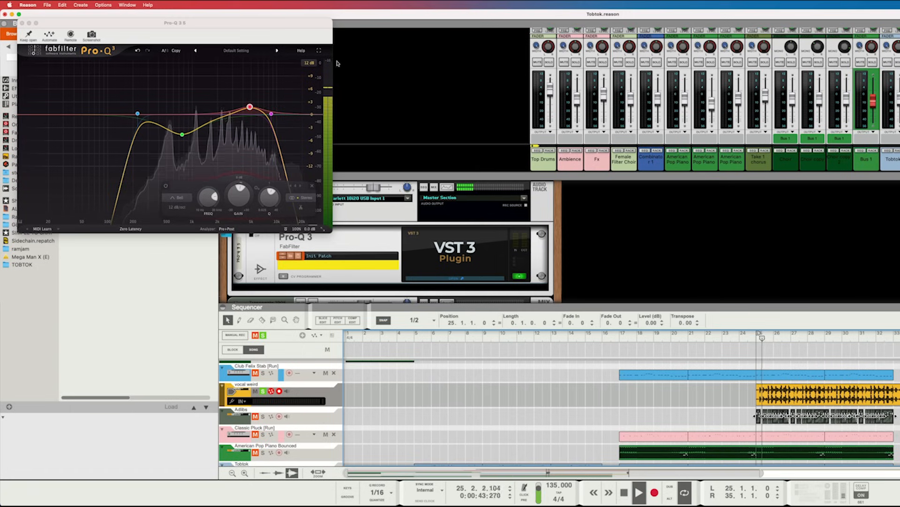
Step: Close the Pro-Q 3 window and add a Quartet Chorus Ensemble with the Big BBD Ensemble patch after it on the vocal weird track
{"action": "left_click", "coordinate": [328, 29]}
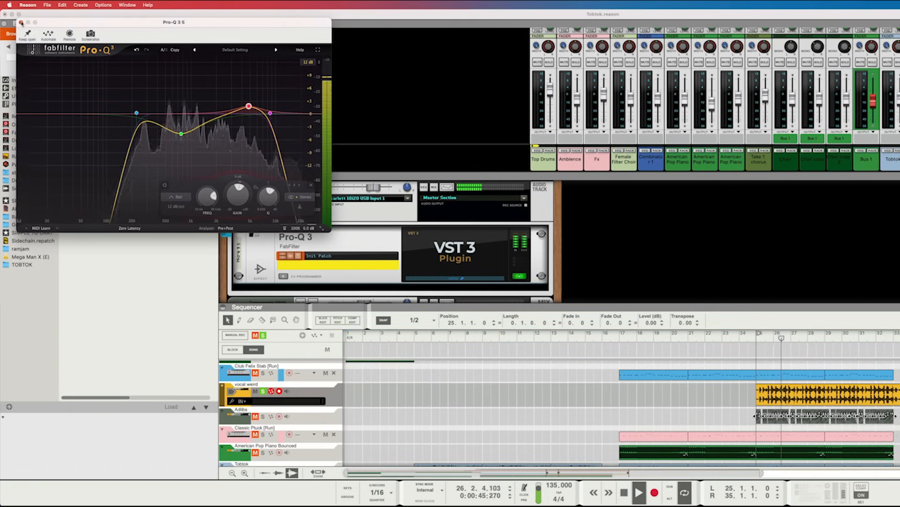
{"action": "left_click", "coordinate": [11, 36]}
{"action": "left_click", "coordinate": [21, 58]}
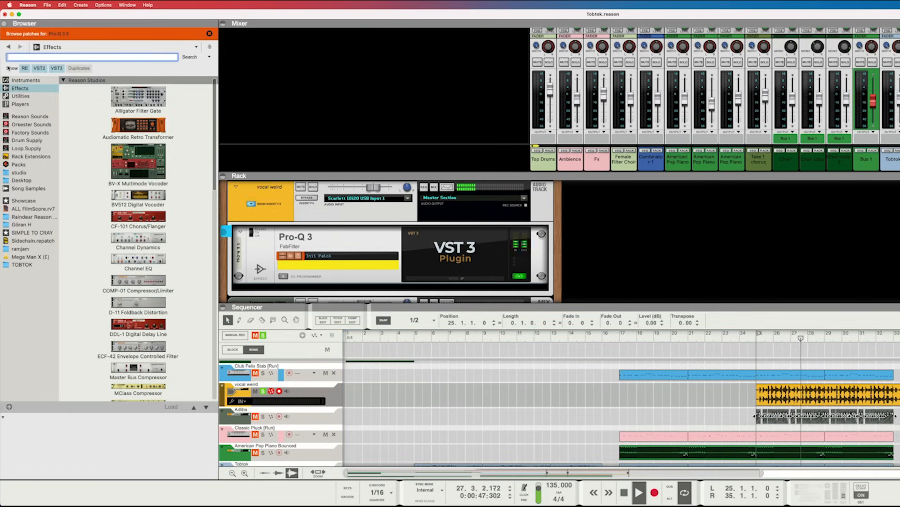
{"action": "type", "text": "ch"}
{"action": "left_click_drag", "start_coordinate": [95, 314], "coordinate": [458, 278]}
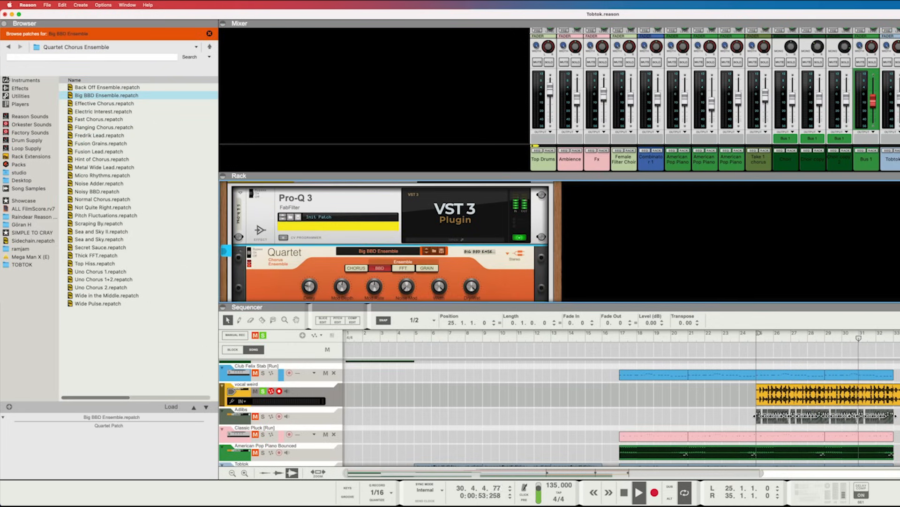
Step: Add an RV7000 MkII reverb with the ALL Plate Spread patch after Quartet, play from bar 25, and lower its dry/wet mix
{"action": "left_click", "coordinate": [20, 88]}
{"action": "left_click", "coordinate": [17, 58]}
{"action": "type", "text": "rev"}
{"action": "left_click_drag", "start_coordinate": [131, 132], "coordinate": [416, 302]}
{"action": "left_click", "coordinate": [756, 339]}
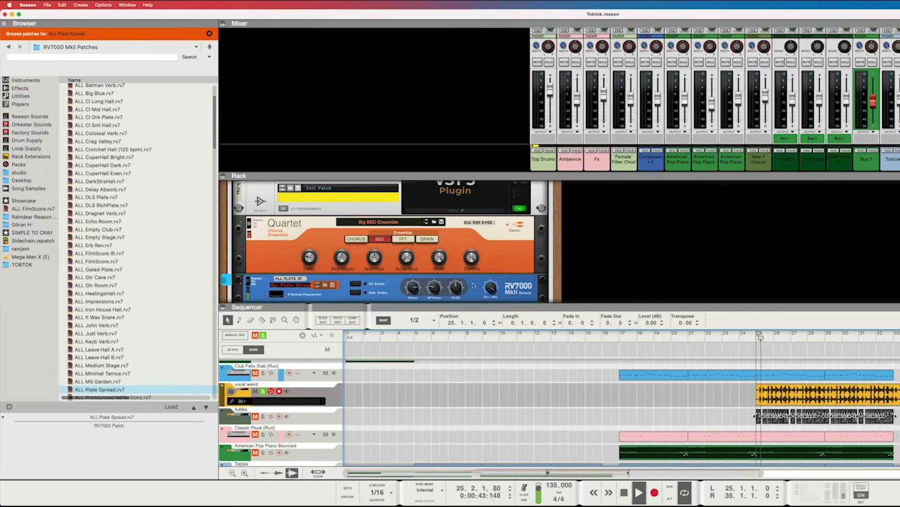
{"action": "left_click_drag", "start_coordinate": [490, 287], "coordinate": [490, 306]}
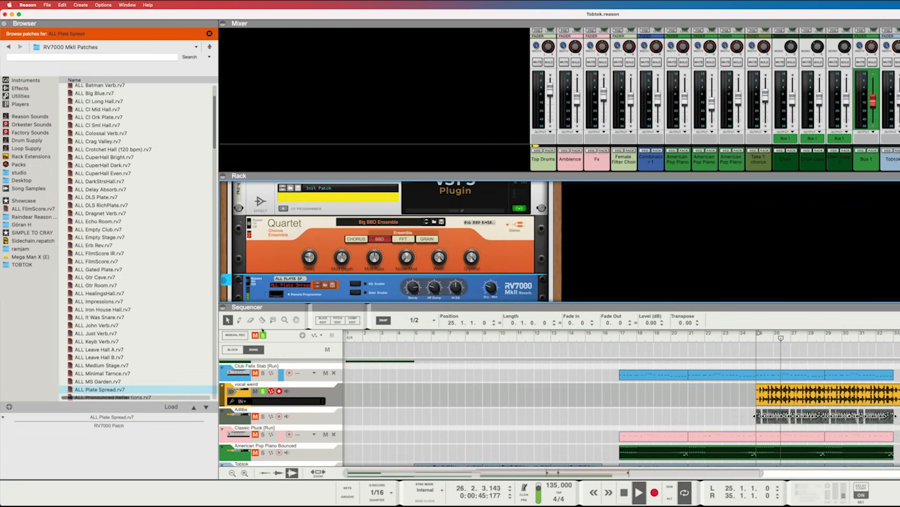
Step: Clear all solos to hear the vocal weird track in the full mix, and solo it again
{"action": "left_click", "coordinate": [264, 335]}
{"action": "left_click", "coordinate": [223, 397]}
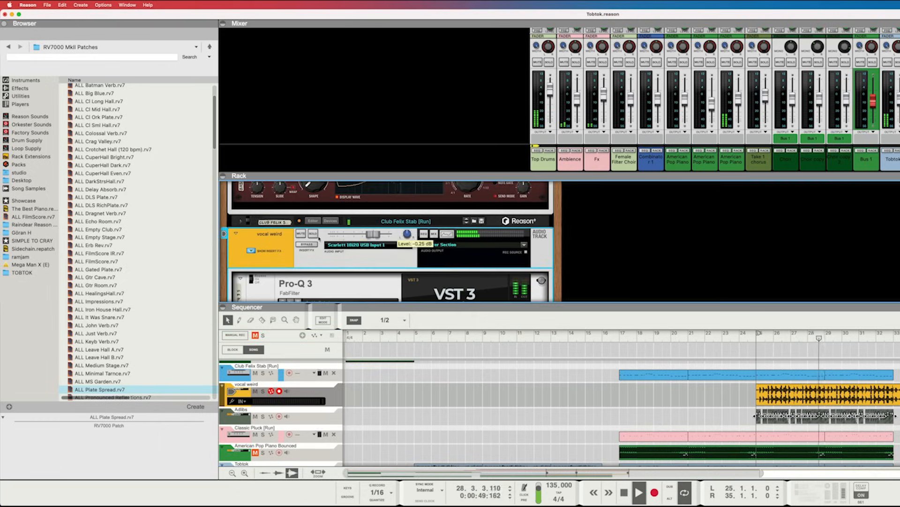
{"action": "left_click", "coordinate": [313, 233]}
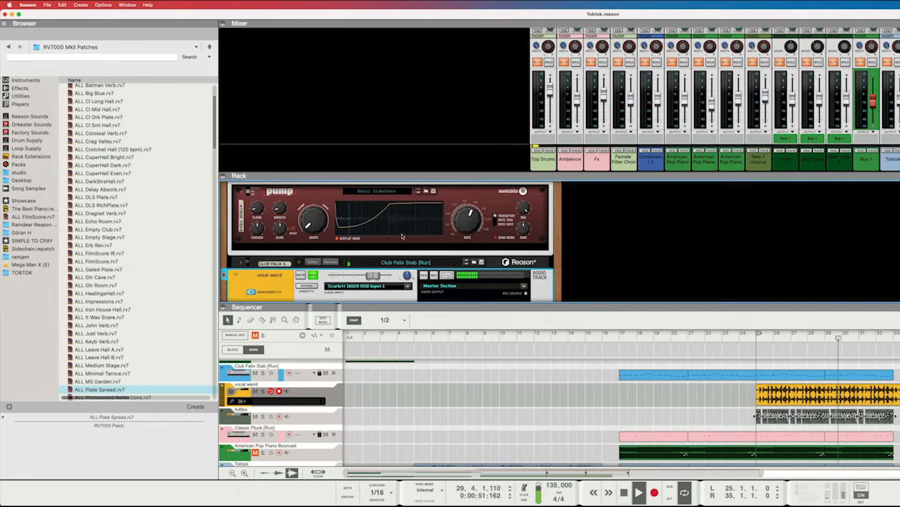
Step: Add a Master Bus Compressor directly after Pro-Q 3 in the vocal weird effects chain
{"action": "scroll", "coordinate": [402, 236], "scroll_direction": "down", "scroll_amount": 3}
{"action": "left_click", "coordinate": [20, 88]}
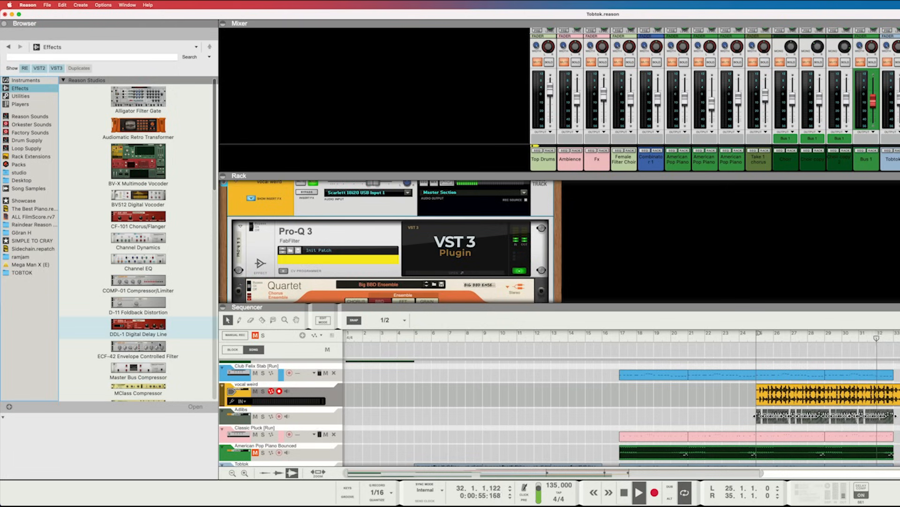
{"action": "double_click", "coordinate": [195, 365]}
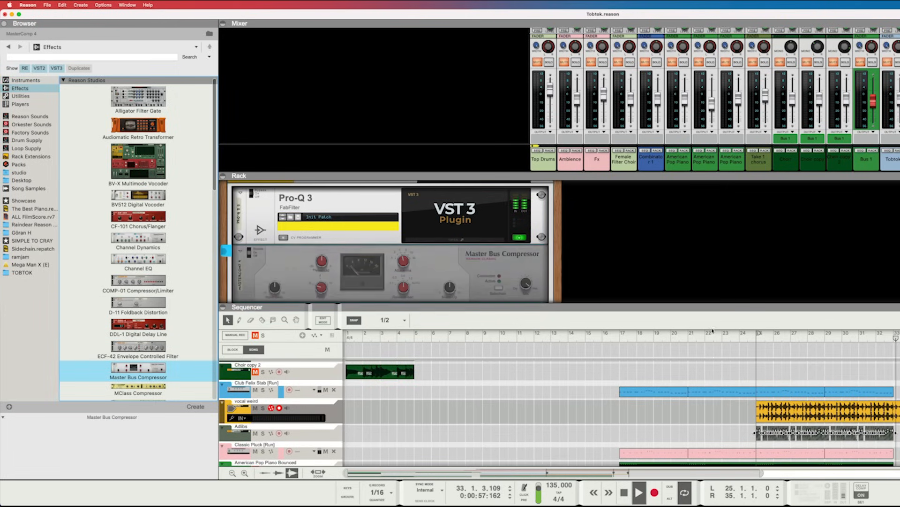
{"action": "left_click", "coordinate": [324, 269]}
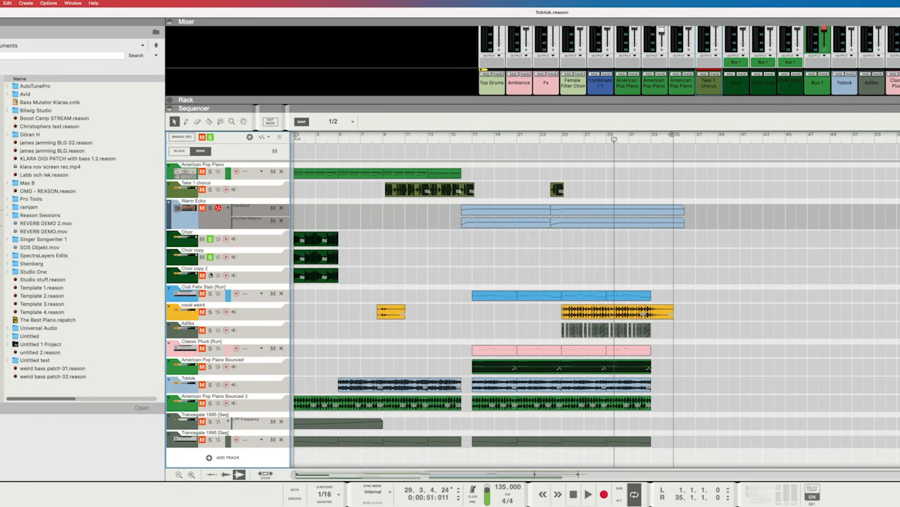
Step: Solo Choir copy 2 as well, play the three choir tracks together from bar 1, and clear all solos
{"action": "left_click", "coordinate": [210, 275]}
{"action": "left_click", "coordinate": [296, 140]}
{"action": "key", "text": "space"}
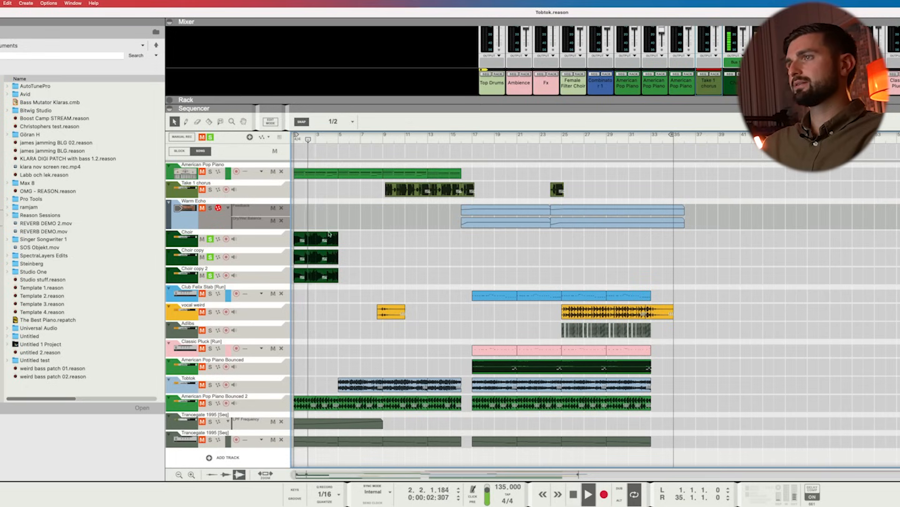
{"action": "key", "text": "space"}
{"action": "left_click", "coordinate": [211, 137]}
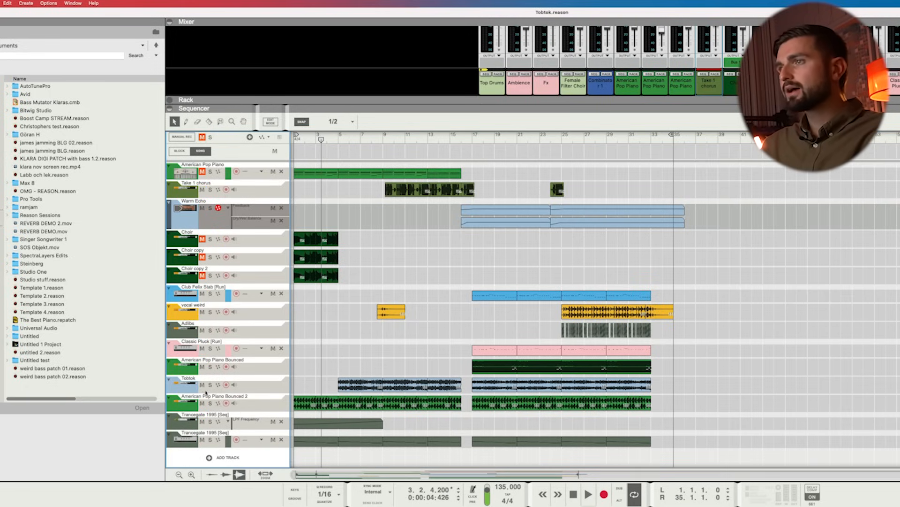
Step: Play the song from bar 5 and review the clips across the arrangement's tracks
{"action": "left_click", "coordinate": [337, 139]}
{"action": "key", "text": "space"}
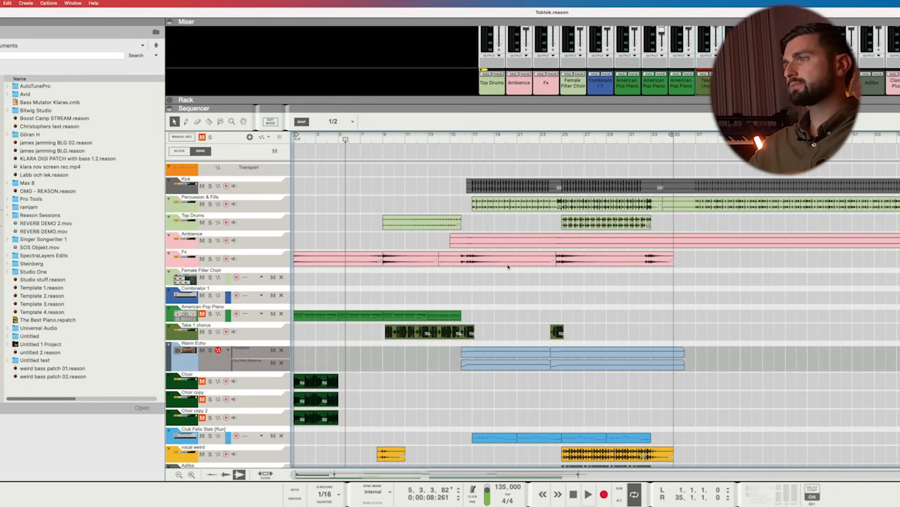
{"action": "scroll", "coordinate": [532, 295], "scroll_direction": "down", "scroll_amount": 5}
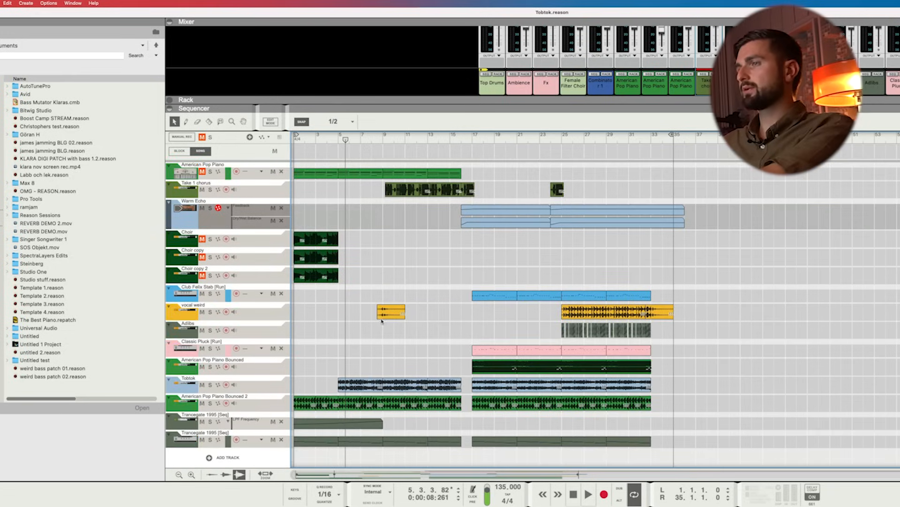
{"action": "left_click_drag", "start_coordinate": [233, 302], "coordinate": [235, 302]}
{"action": "left_click_drag", "start_coordinate": [397, 294], "coordinate": [286, 310]}
{"action": "left_click_drag", "start_coordinate": [390, 278], "coordinate": [299, 295]}
{"action": "key", "text": "space"}
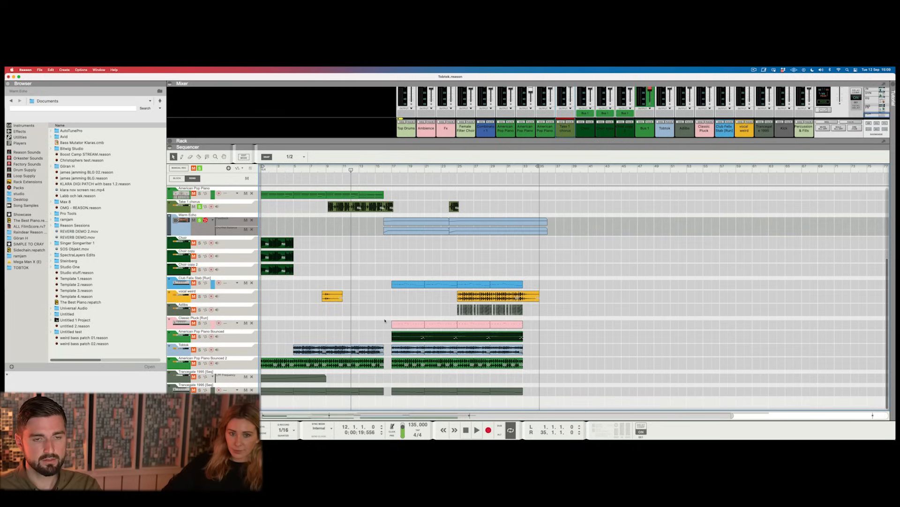
Step: Solo the vocal weird track and play it from bar 25
{"action": "left_click", "coordinate": [458, 169]}
{"action": "left_click", "coordinate": [199, 296]}
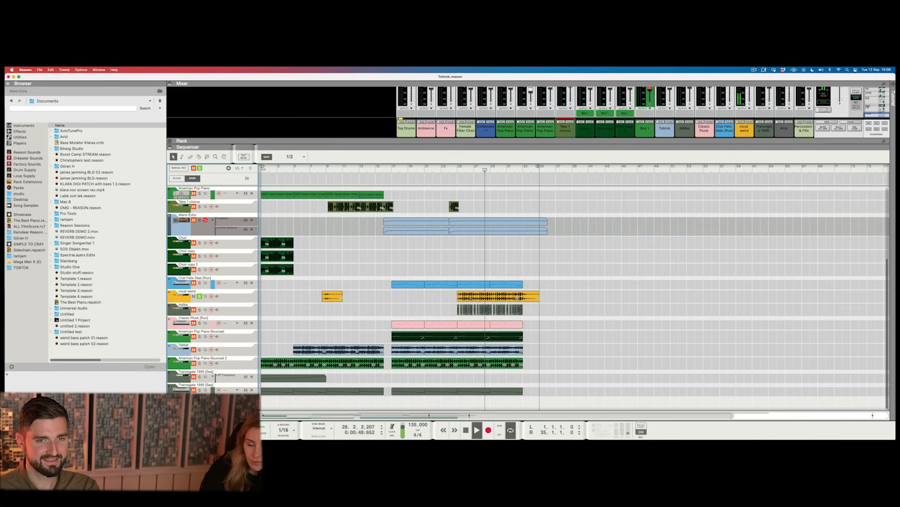
{"action": "key", "text": "space"}
Step: Select the opening Choir and Choir copy clips and inspect the first half of the arrangement more closely
{"action": "left_click_drag", "start_coordinate": [369, 290], "coordinate": [317, 308]}
{"action": "left_click", "coordinate": [317, 307]}
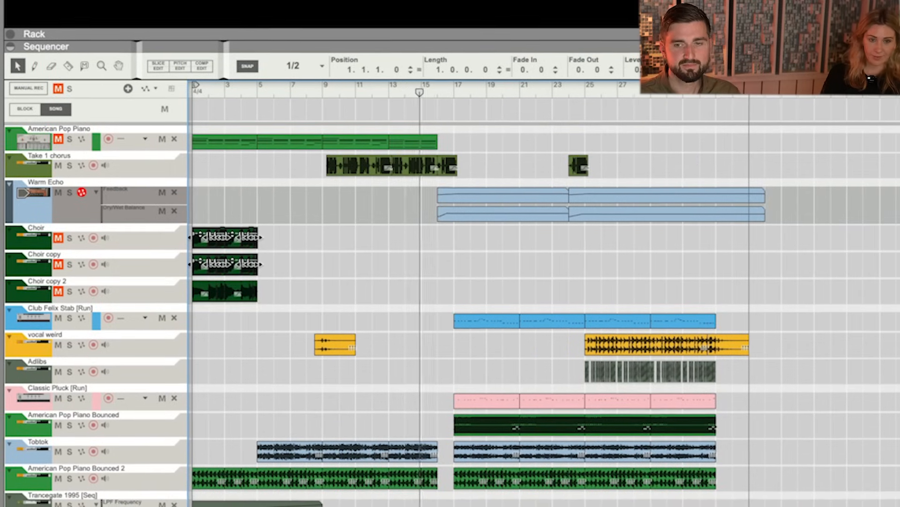
{"action": "scroll", "coordinate": [544, 301], "scroll_direction": "up", "scroll_amount": 5}
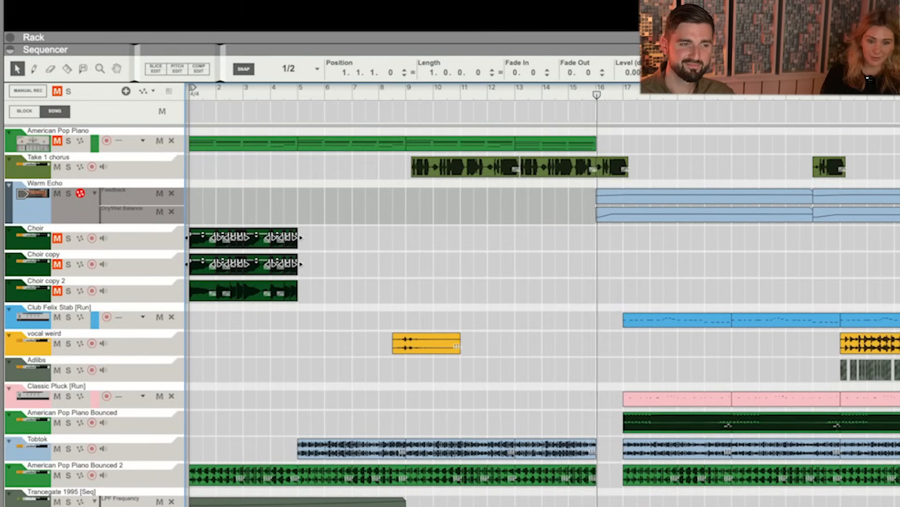